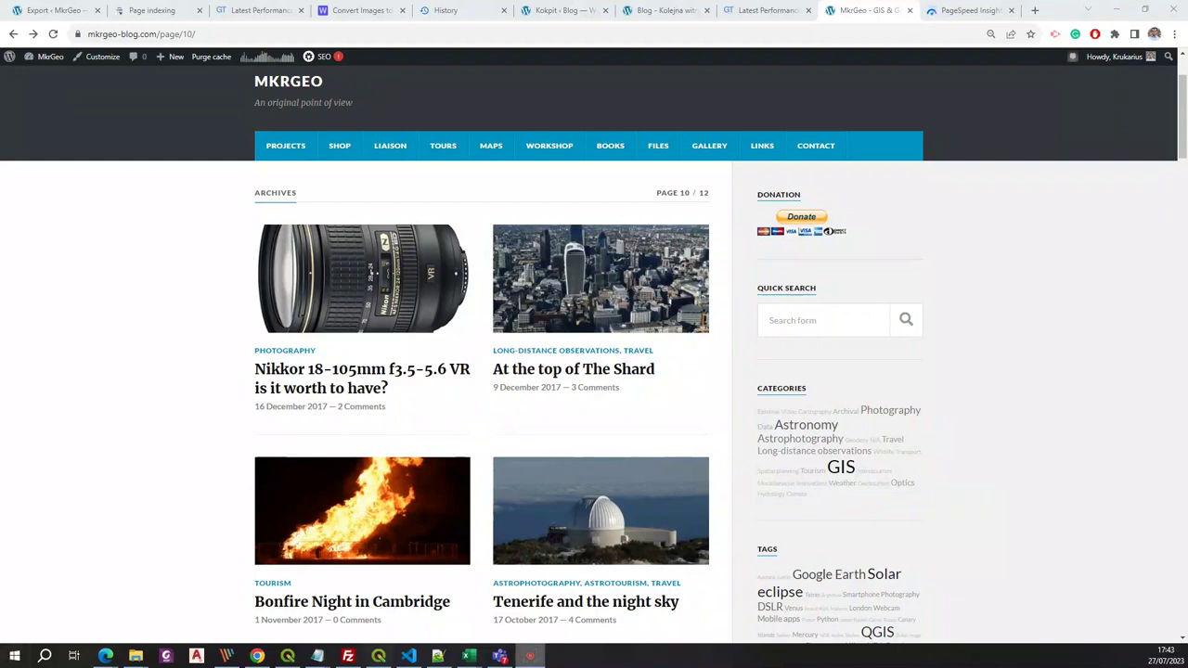
Step: Open the post "Tenerife and the night sky", look through its images, and return to page 10 of the blog archive
scroll(766, 324, "down", 2)
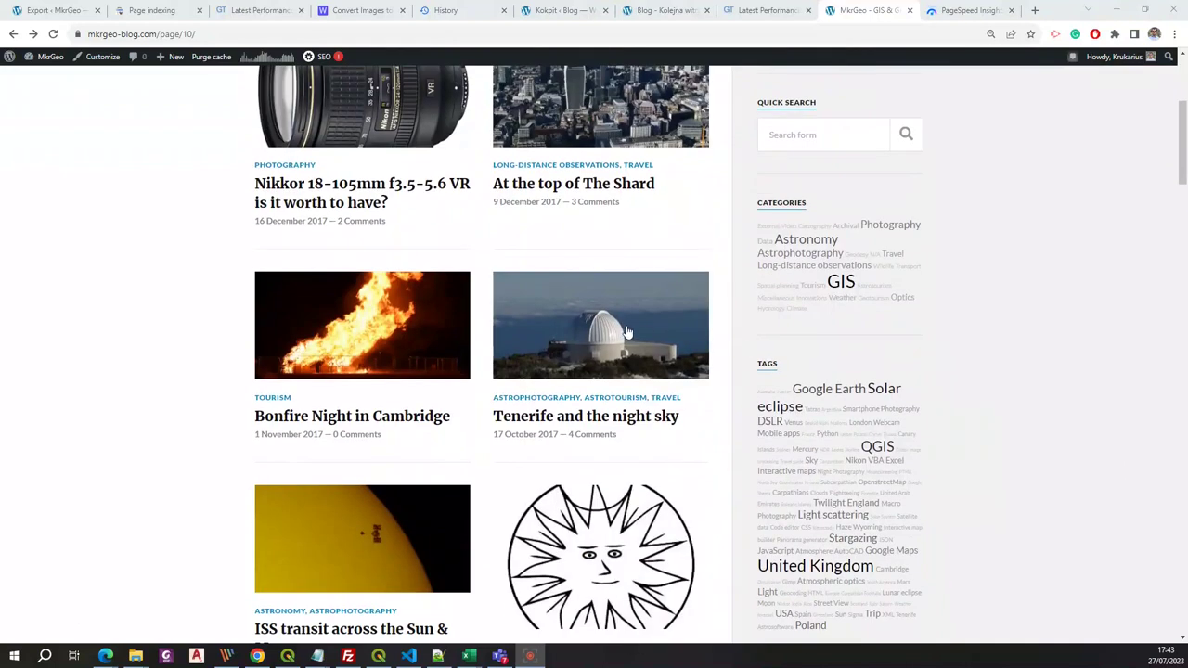
left_click(610, 351)
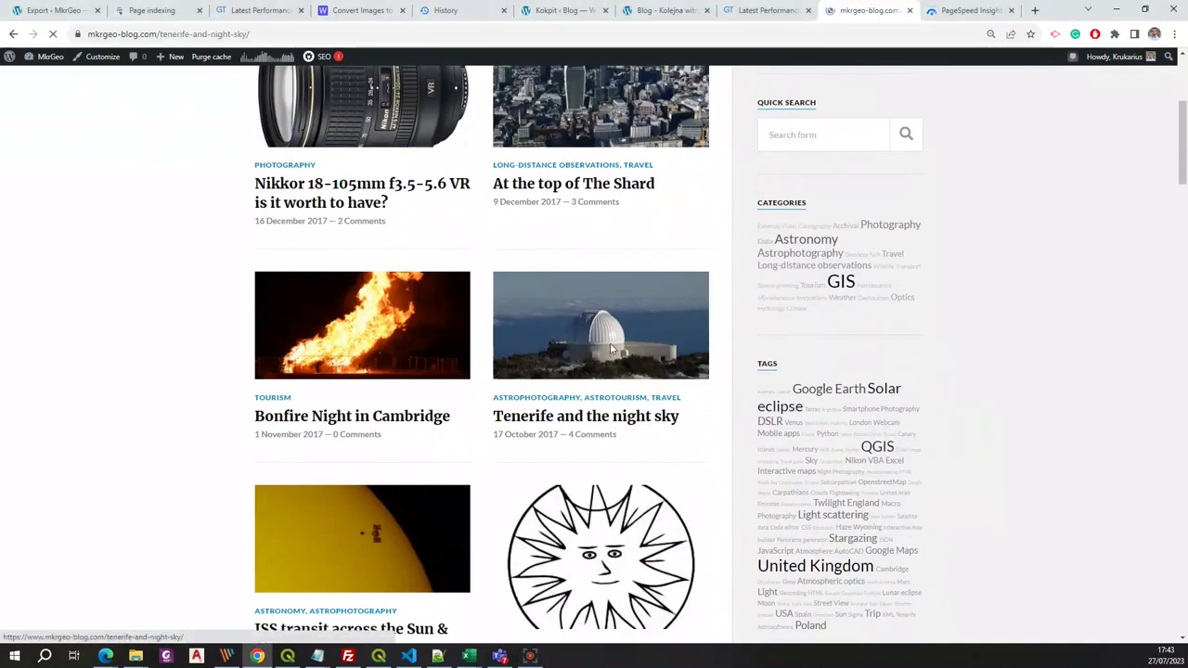
scroll(515, 392, "down", 3)
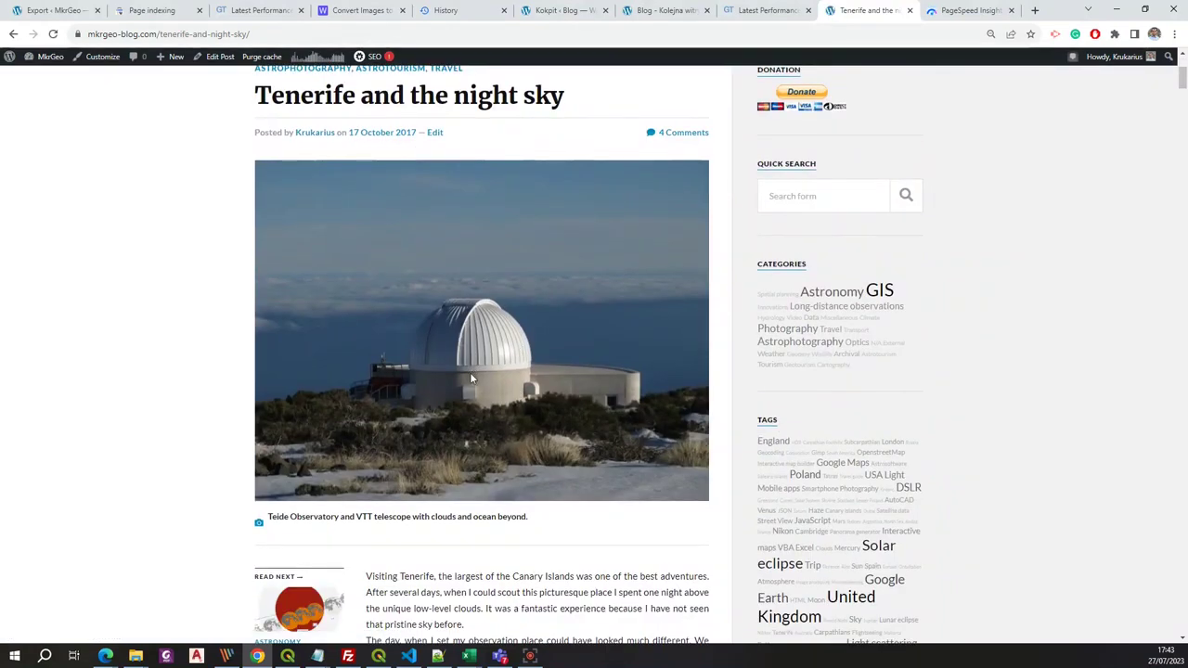
scroll(469, 379, "down", 6)
left_click(13, 34)
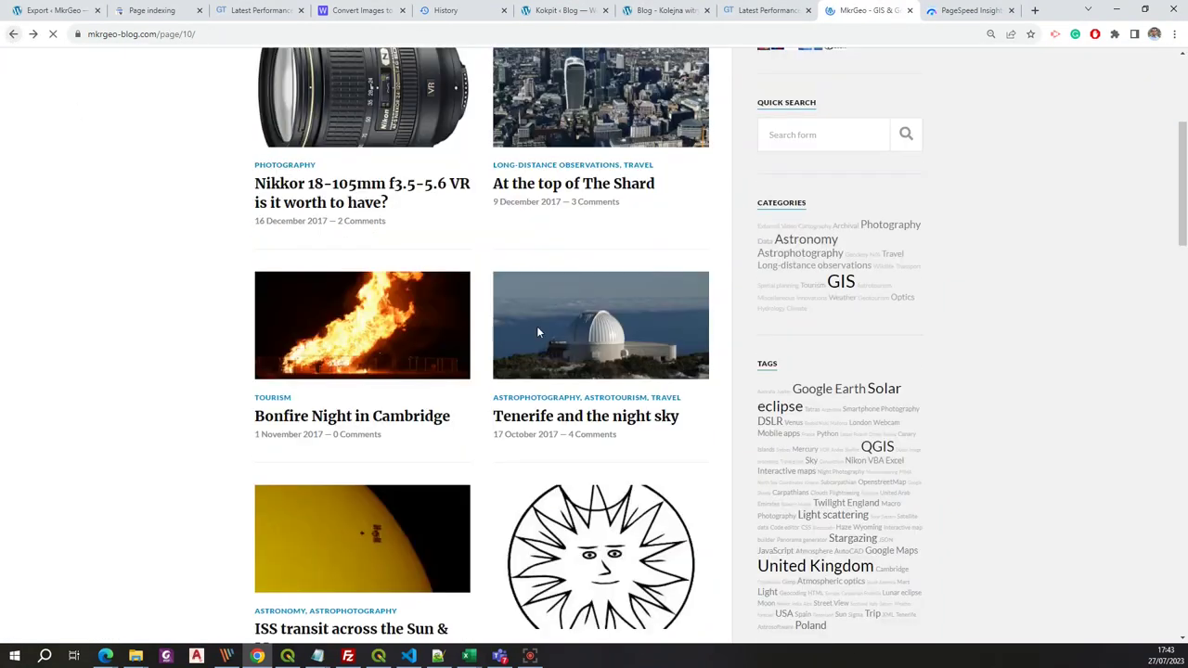
Step: Open the post "The magic Cornwall – part 2 small and big cornish loop" from the archive and look through it
scroll(463, 381, "down", 10)
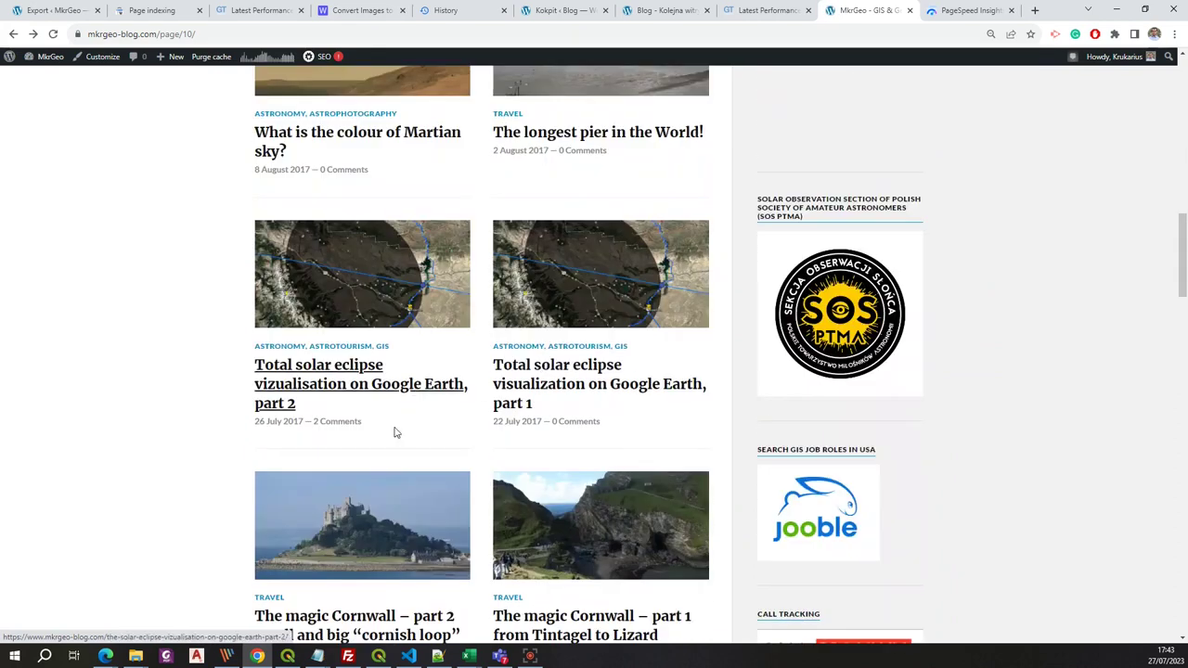
left_click(319, 528)
scroll(416, 518, "down", 5)
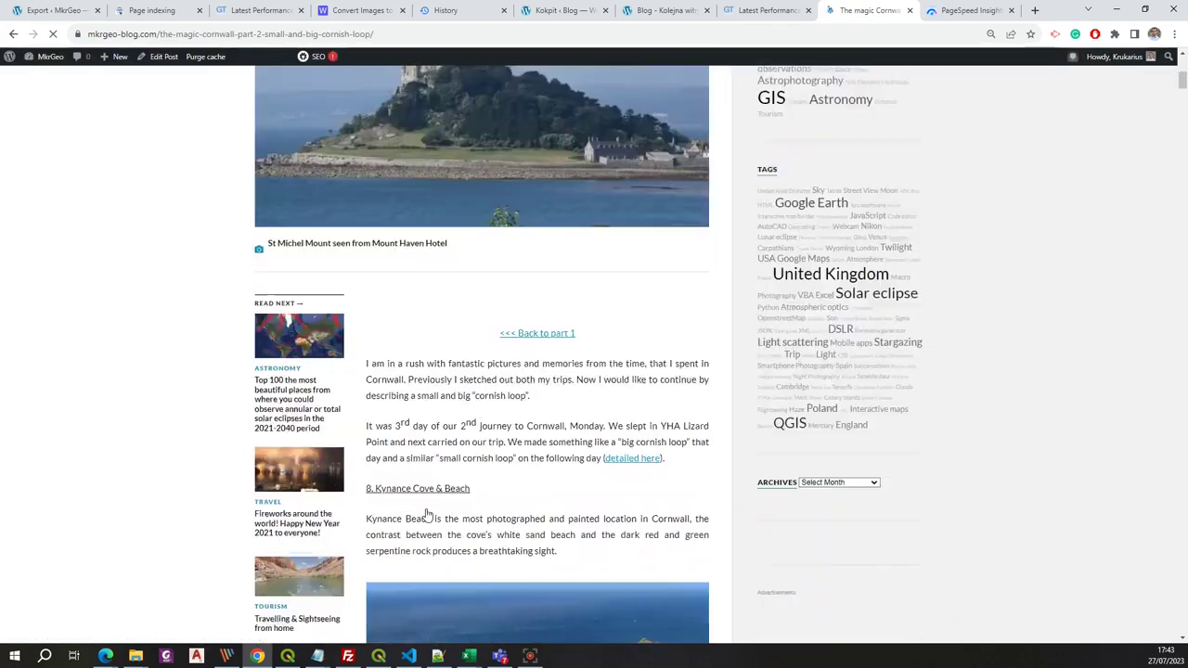
Step: Open the Kynance Cove picture at full size and highlight the .png extension in its address
scroll(426, 515, "down", 3)
left_click(541, 443)
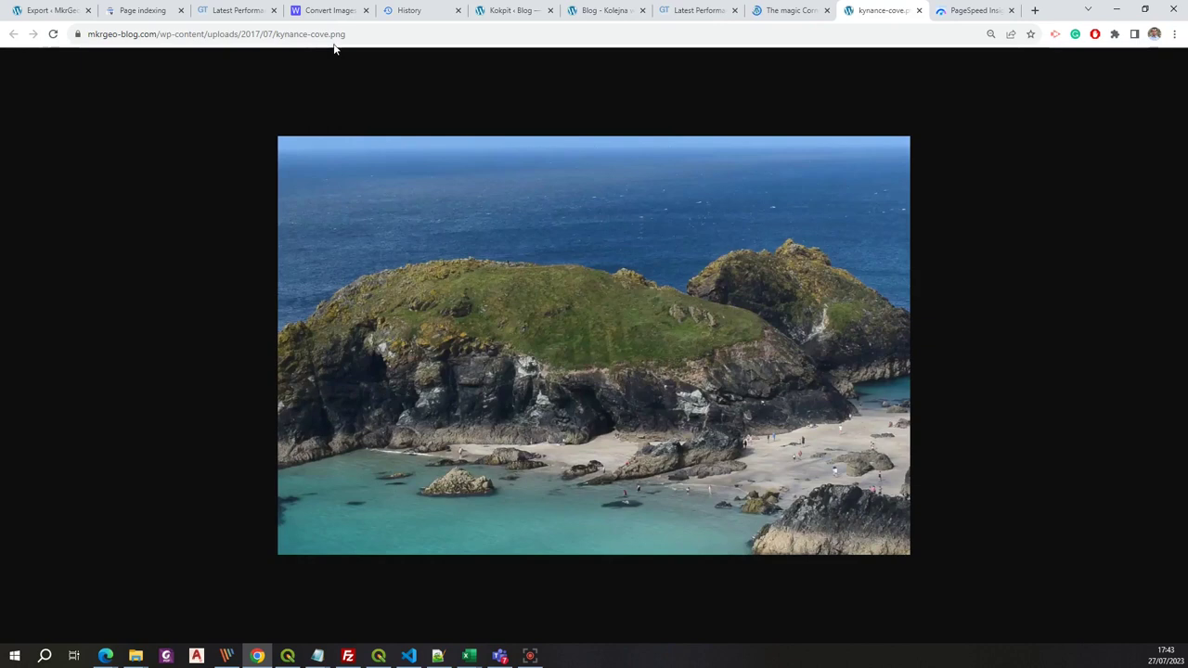
double_click(339, 35)
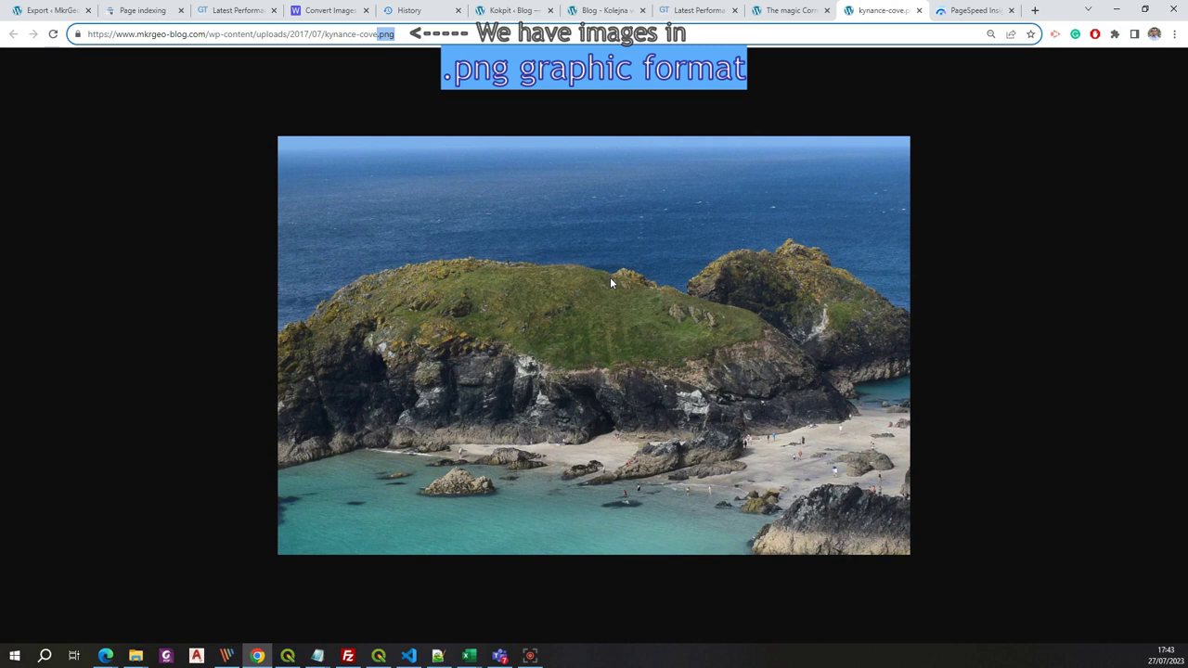
Step: Switch to the PageSpeed Insights report and examine the "Serve images in next-gen formats" advice, highlighting the WebP recommendation
left_click(969, 10)
scroll(873, 334, "down", 2)
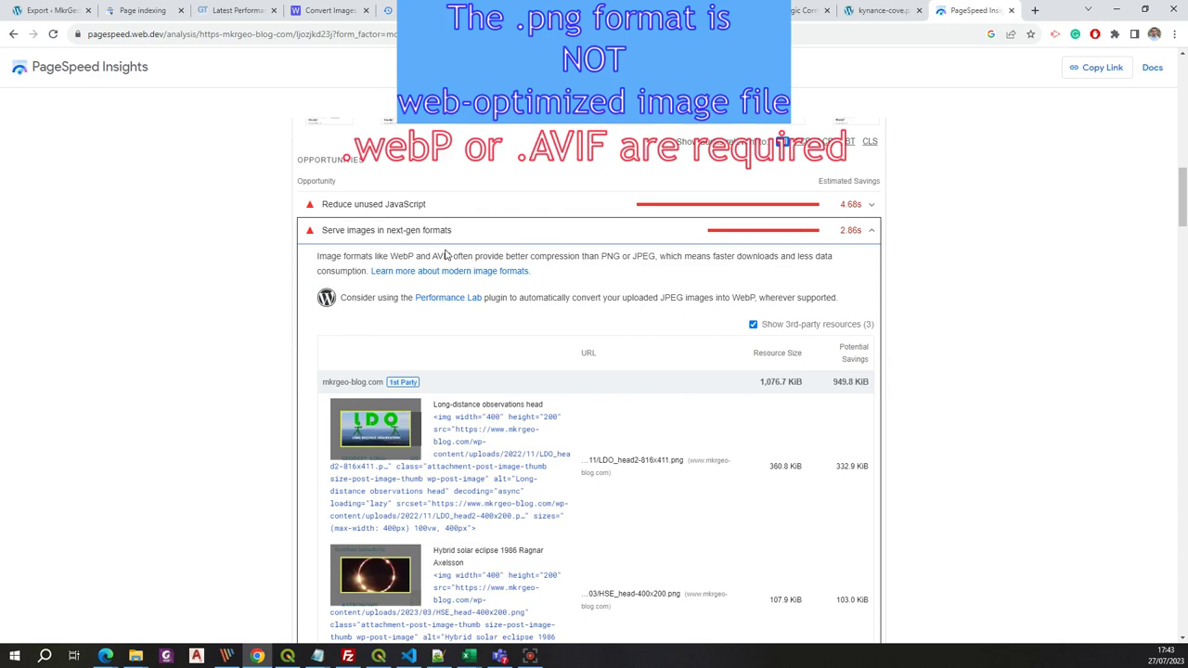
left_click_drag(390, 256, 411, 257)
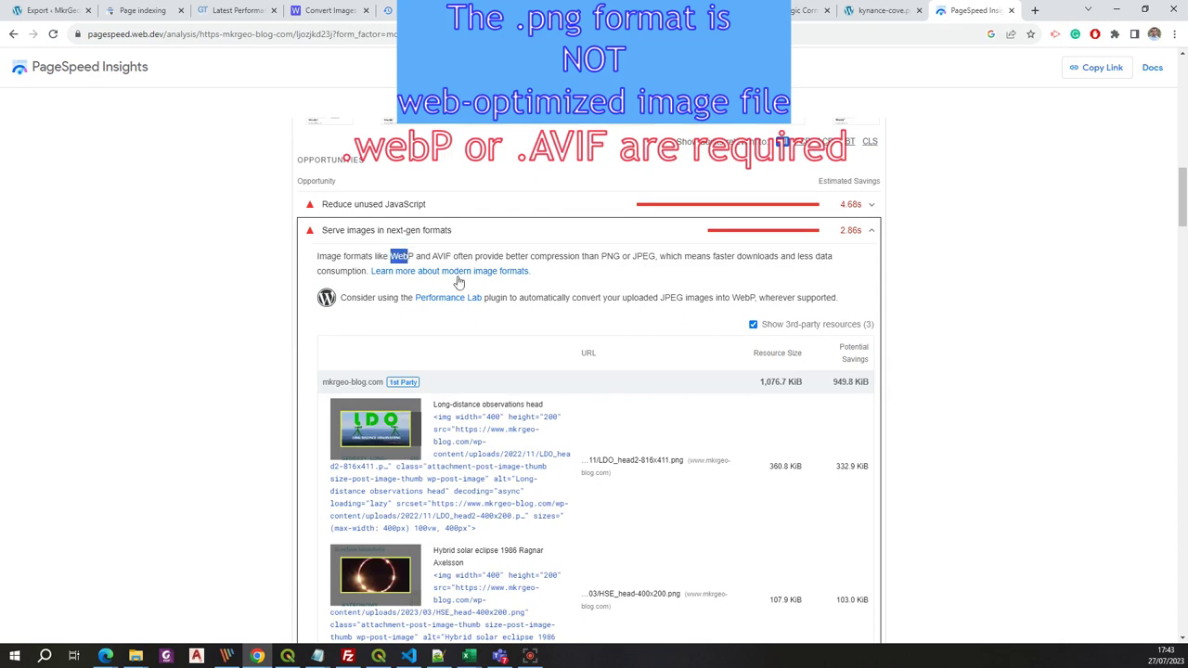
scroll(501, 310, "up", 2)
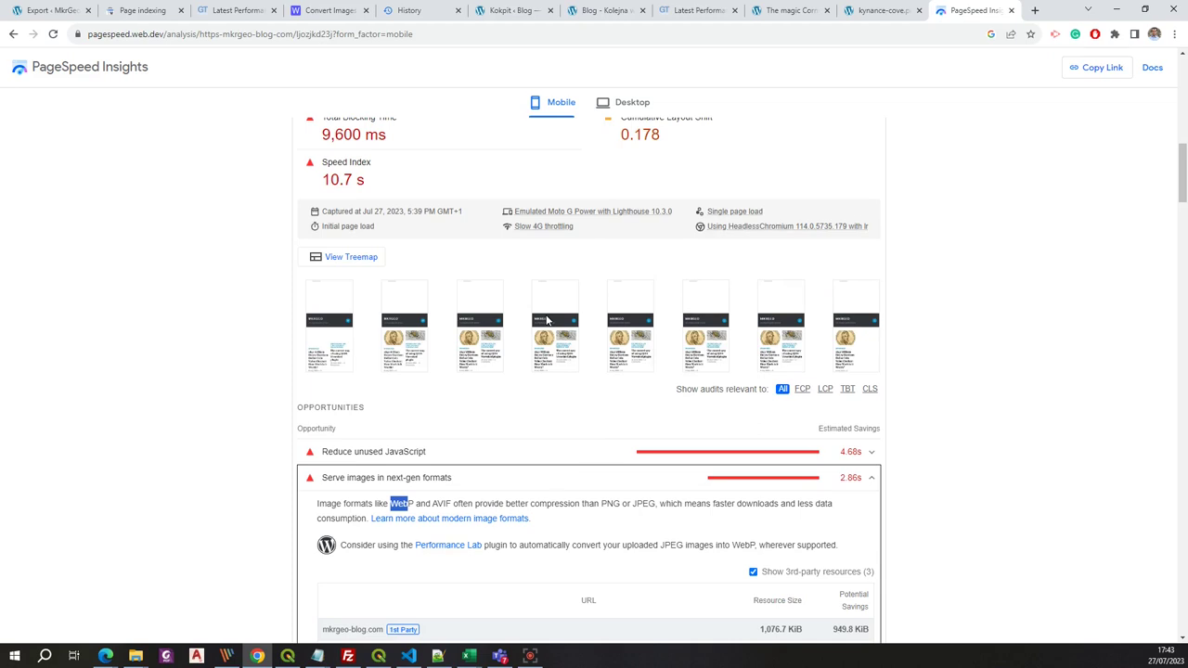
Step: Switch to the WordPress admin and search the plugins available to add for "image"
left_click(43, 19)
mouse_move(28, 266)
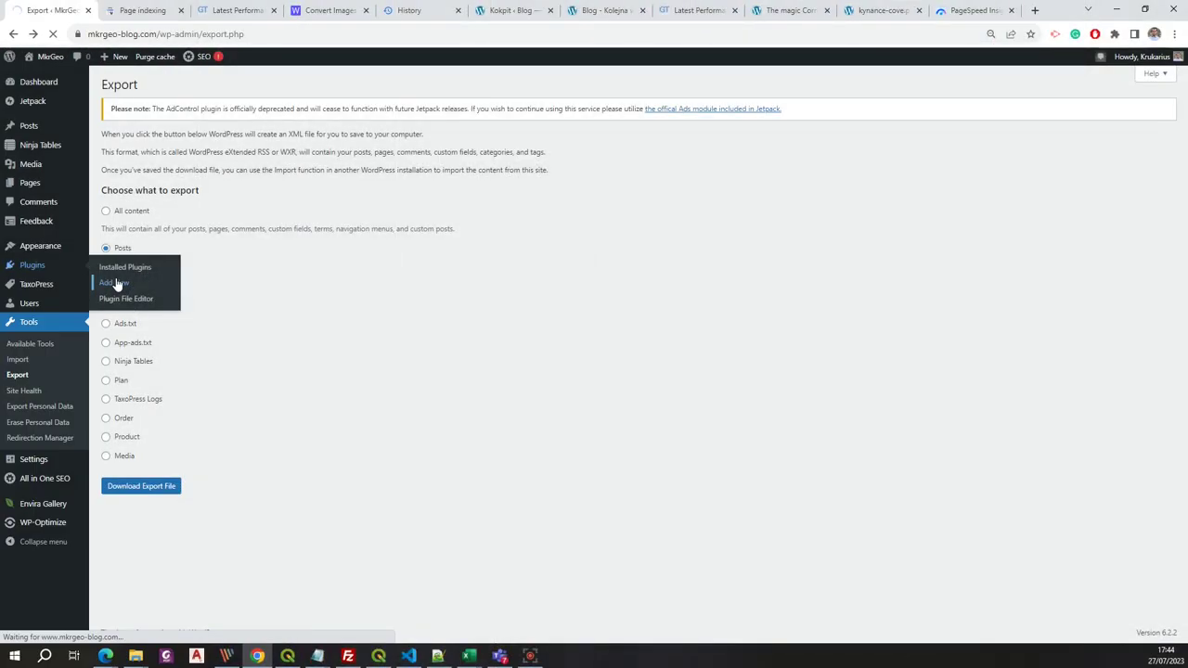
left_click(116, 282)
left_click(1063, 143)
type("image")
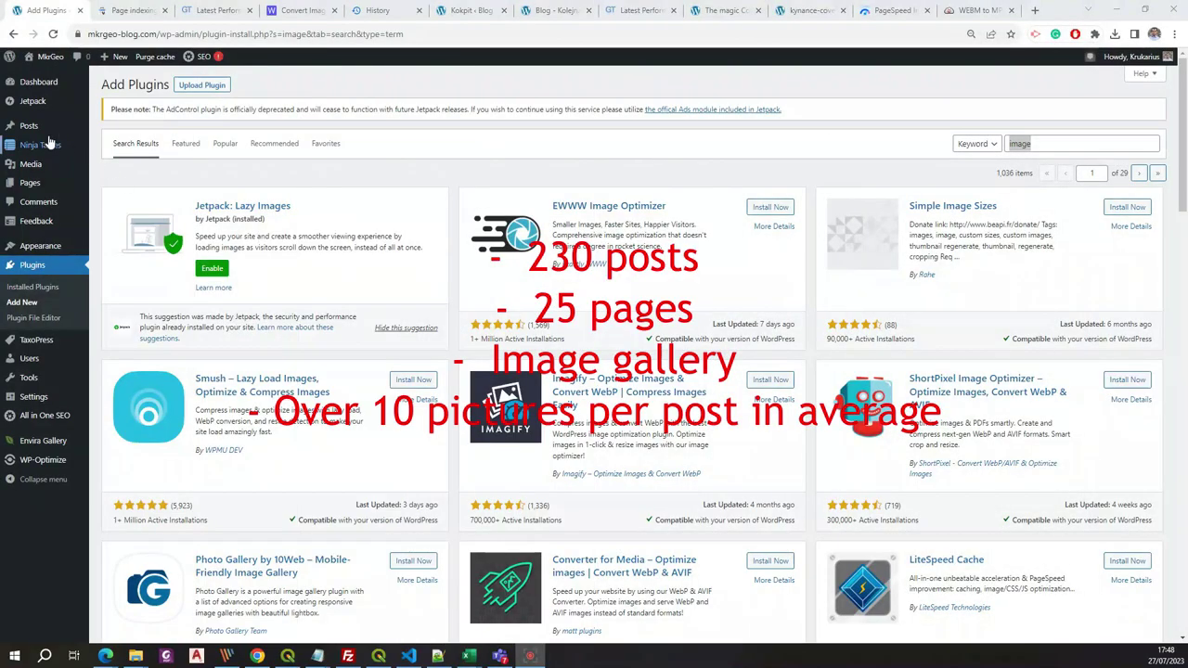
Step: Open the list of all posts and go to page 10
left_click(30, 127)
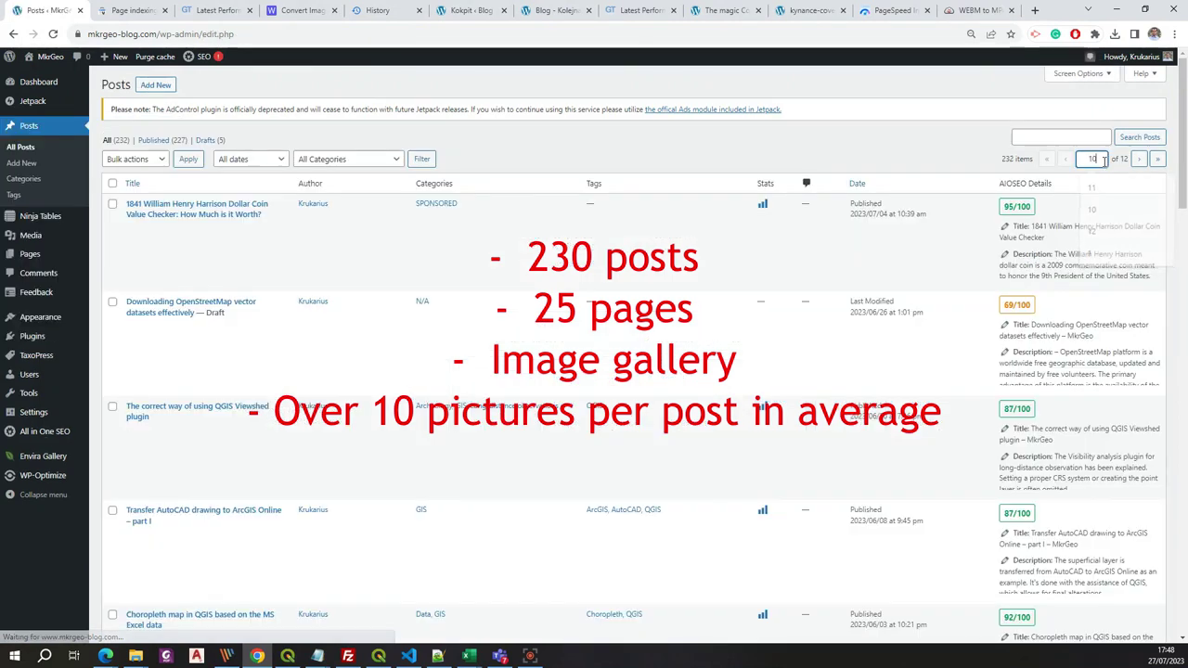
scroll(1085, 160, "down", 15)
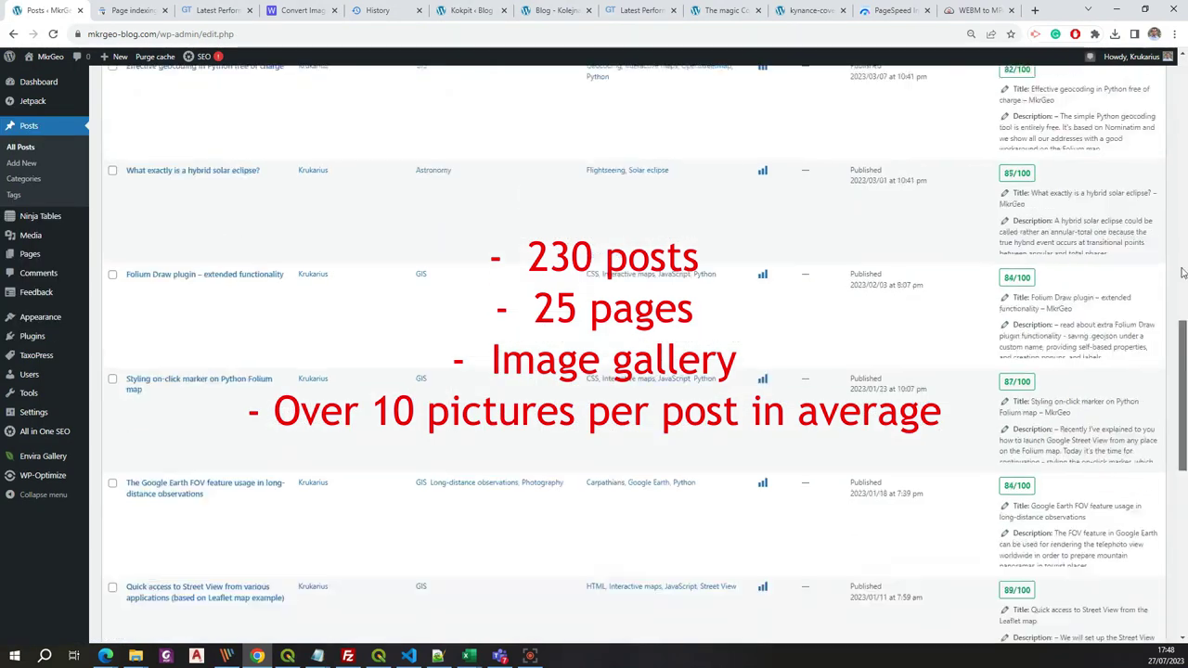
scroll(1081, 151, "up", 15)
key("Return")
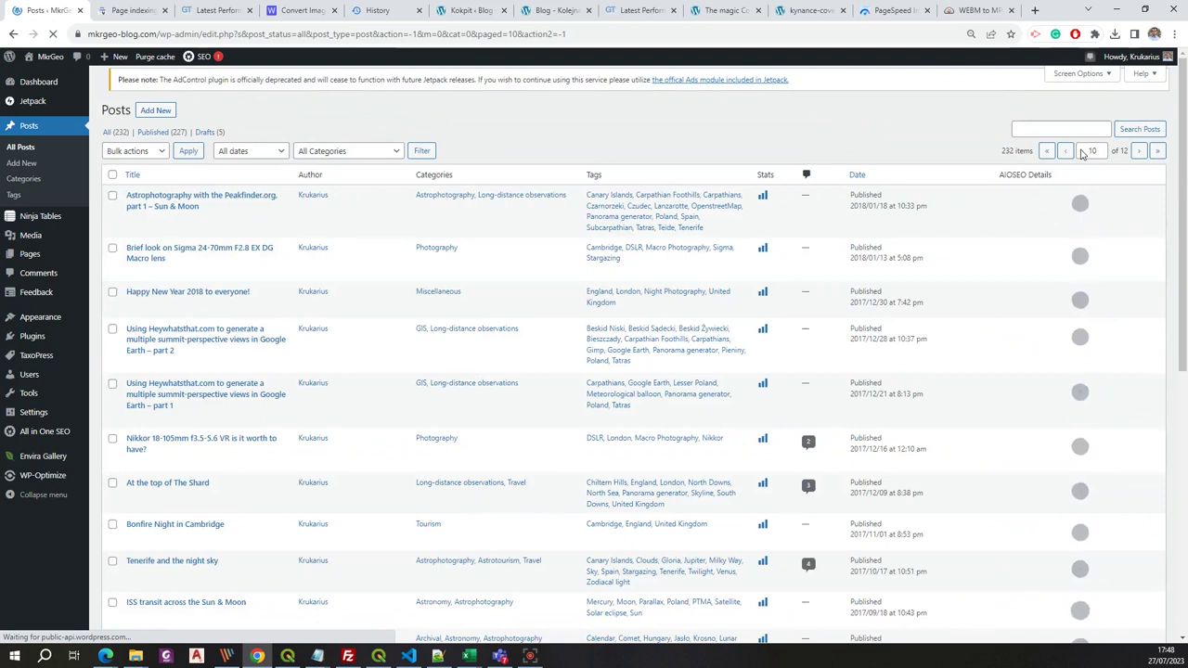
Step: Look through the posts on page 10 of the list, including the two "The magic Cornwall" entries
scroll(430, 393, "down", 10)
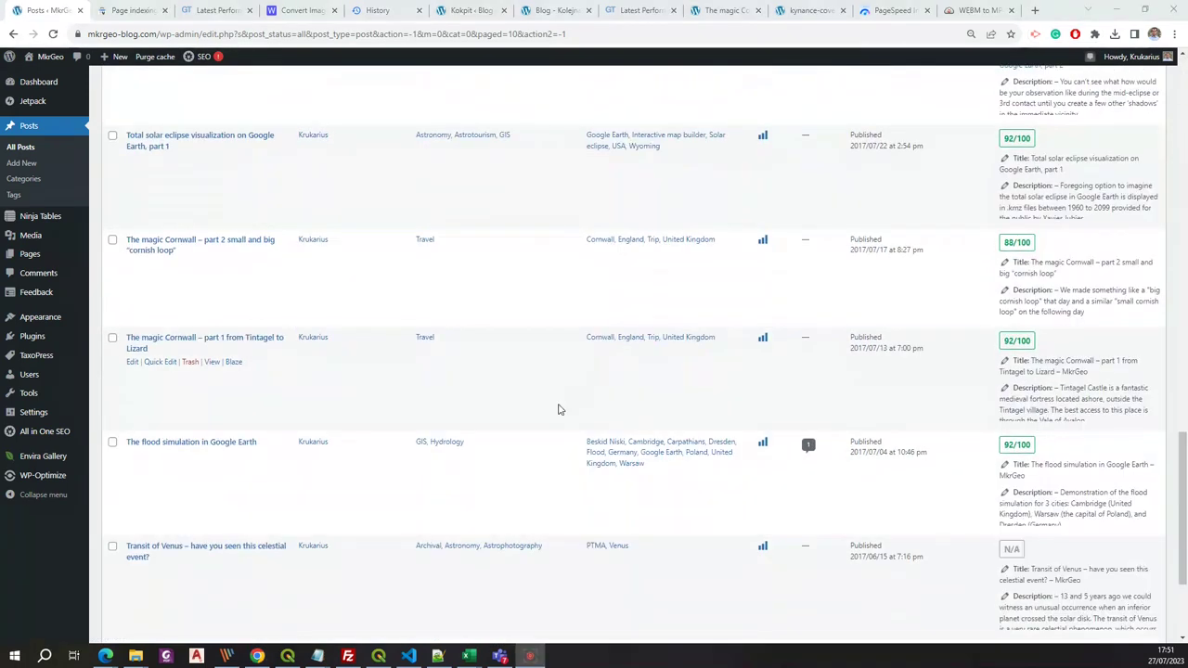
scroll(558, 410, "up", 5)
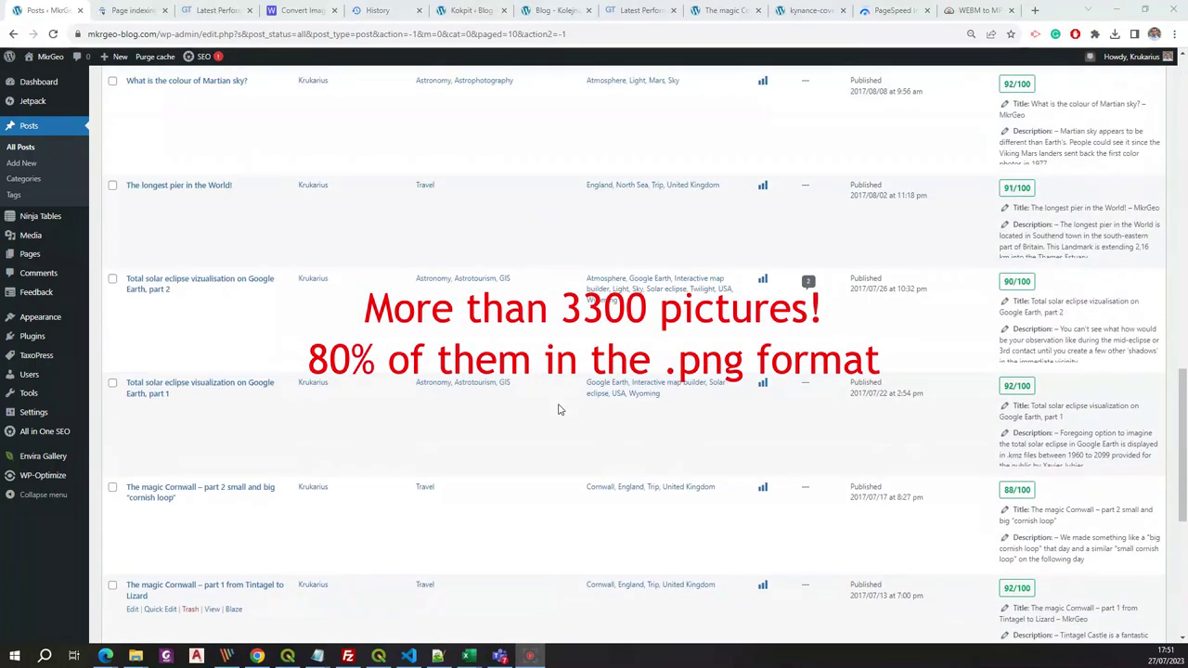
scroll(558, 410, "up", 5)
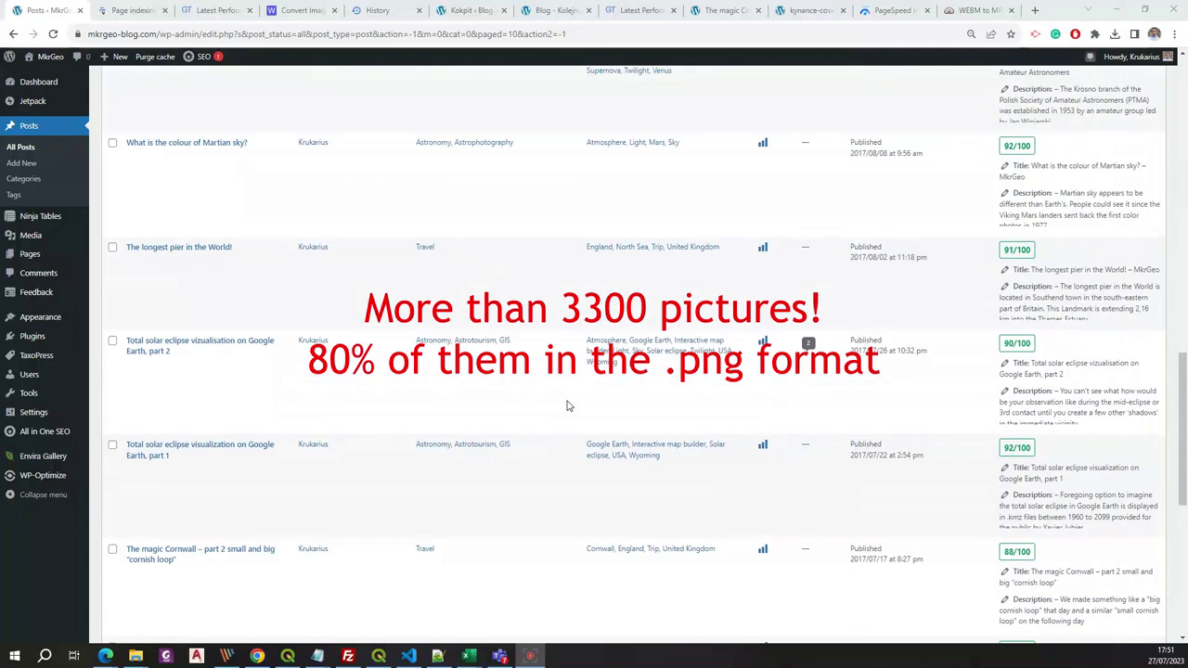
scroll(561, 406, "up", 5)
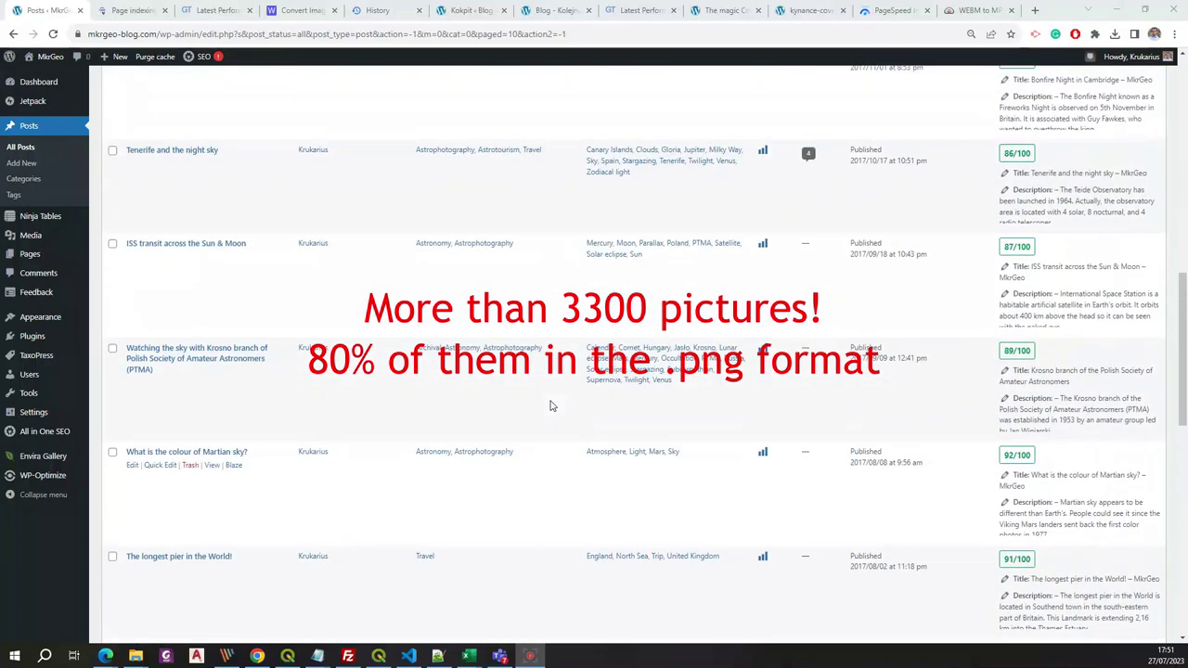
scroll(546, 404, "down", 5)
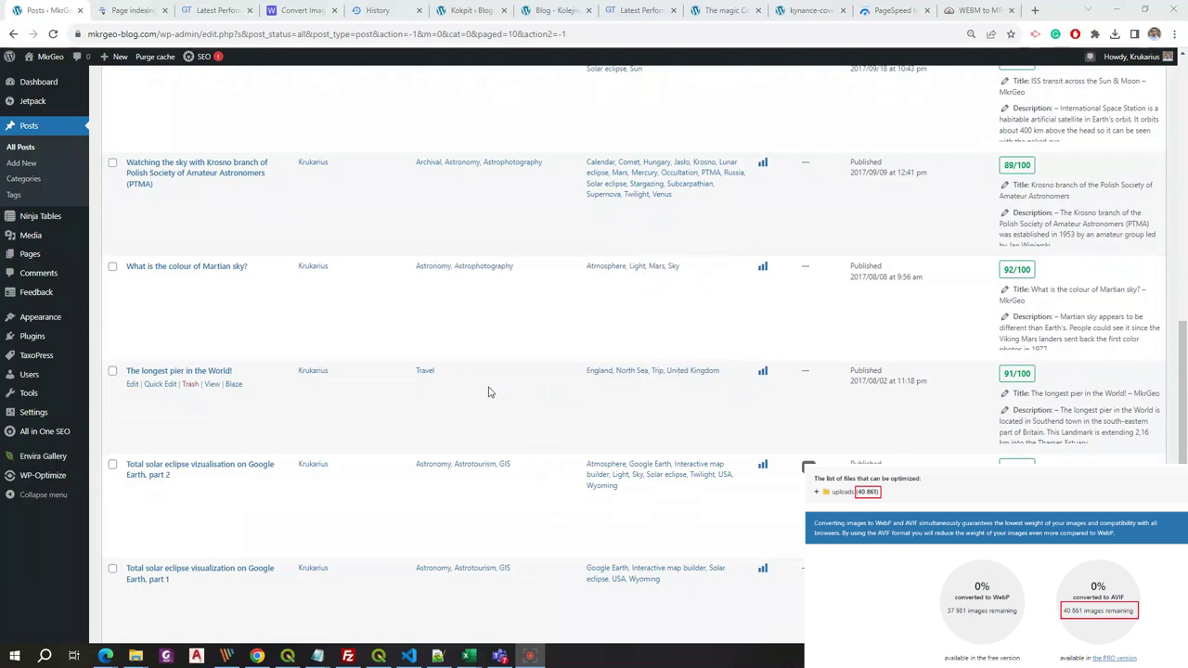
scroll(489, 392, "down", 3)
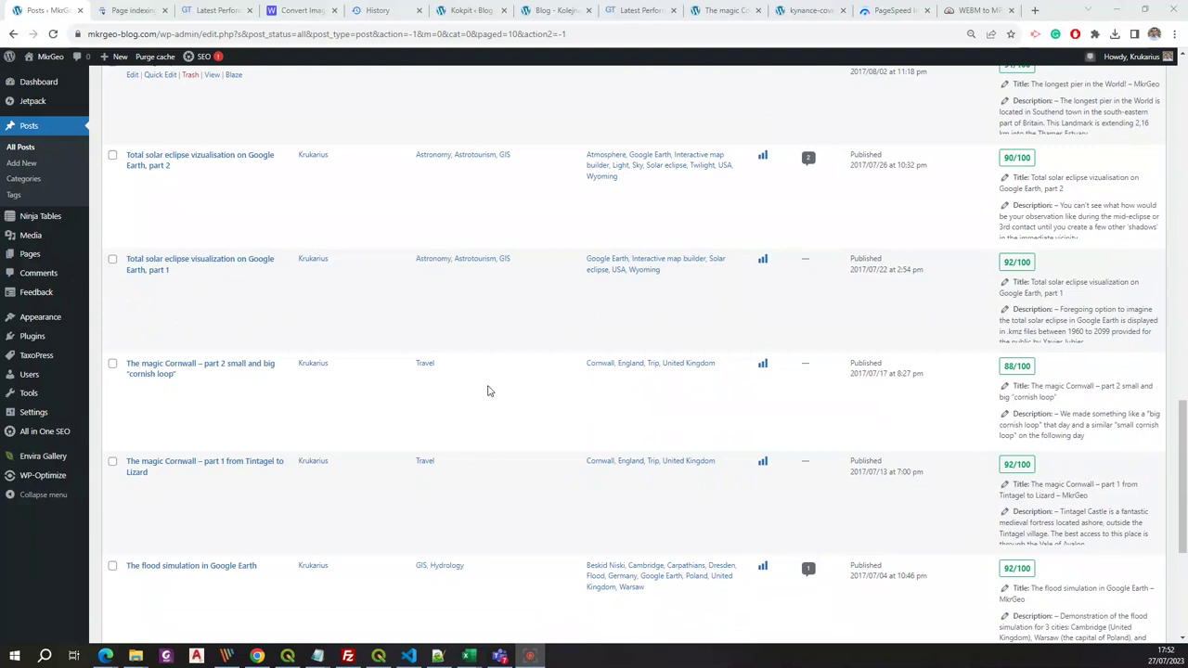
scroll(315, 446, "down", 1)
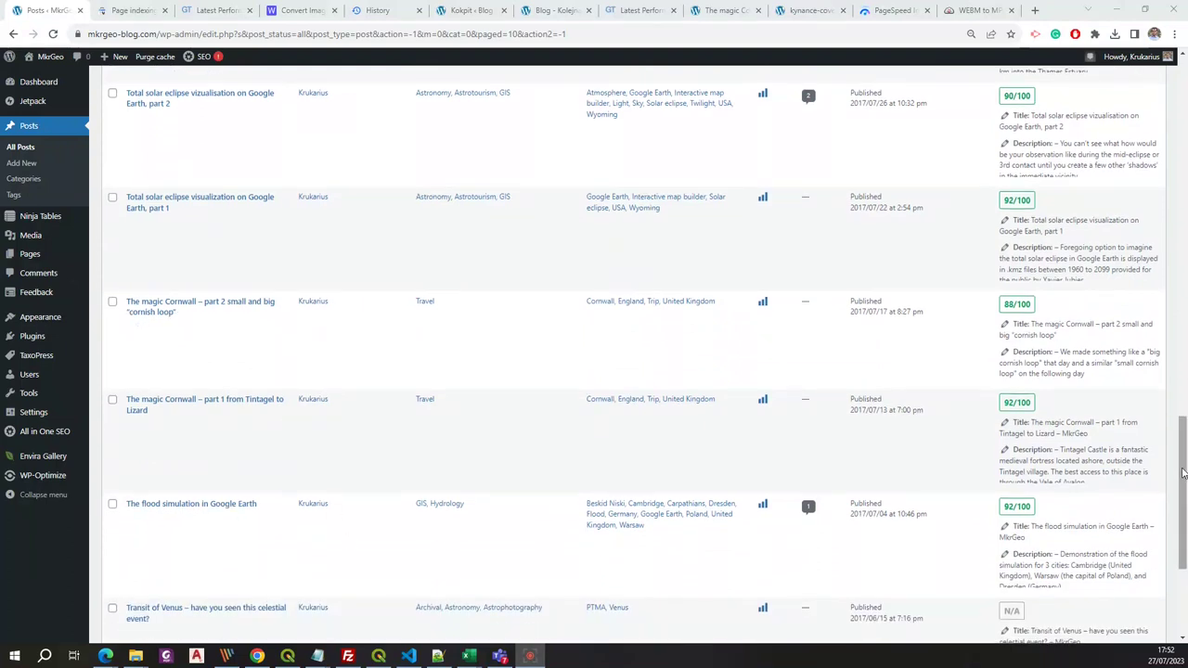
left_click_drag(1183, 473, 1184, 471)
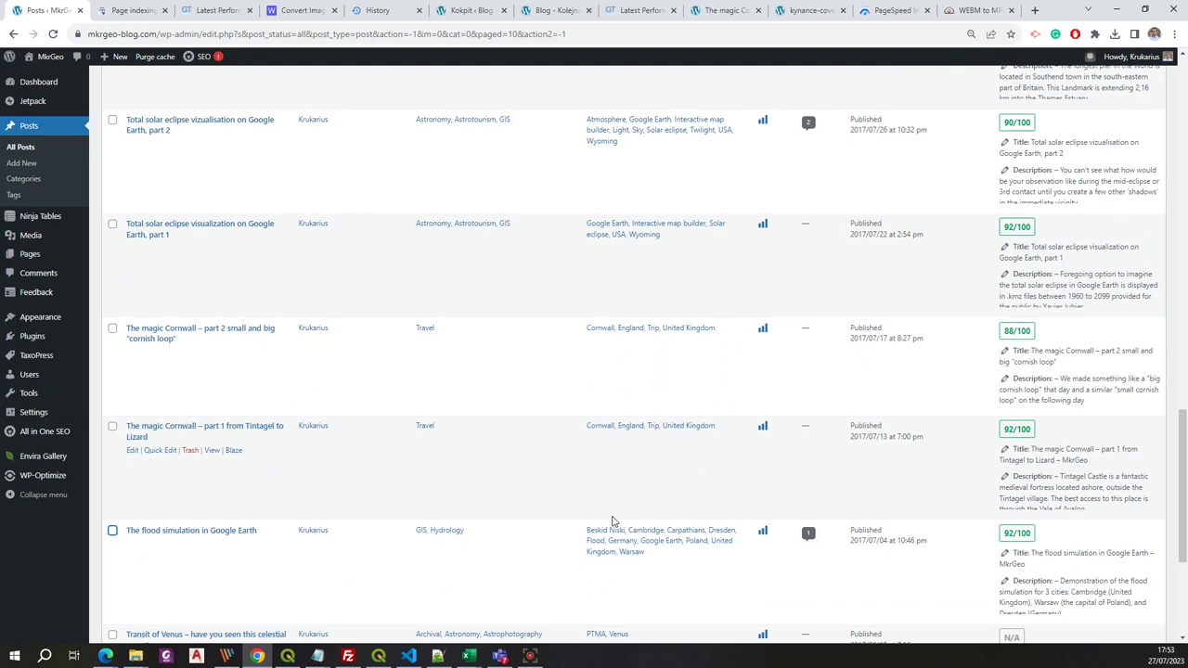
Step: Open the WordPress Export tool and choose Posts as the content to export
mouse_move(18, 397)
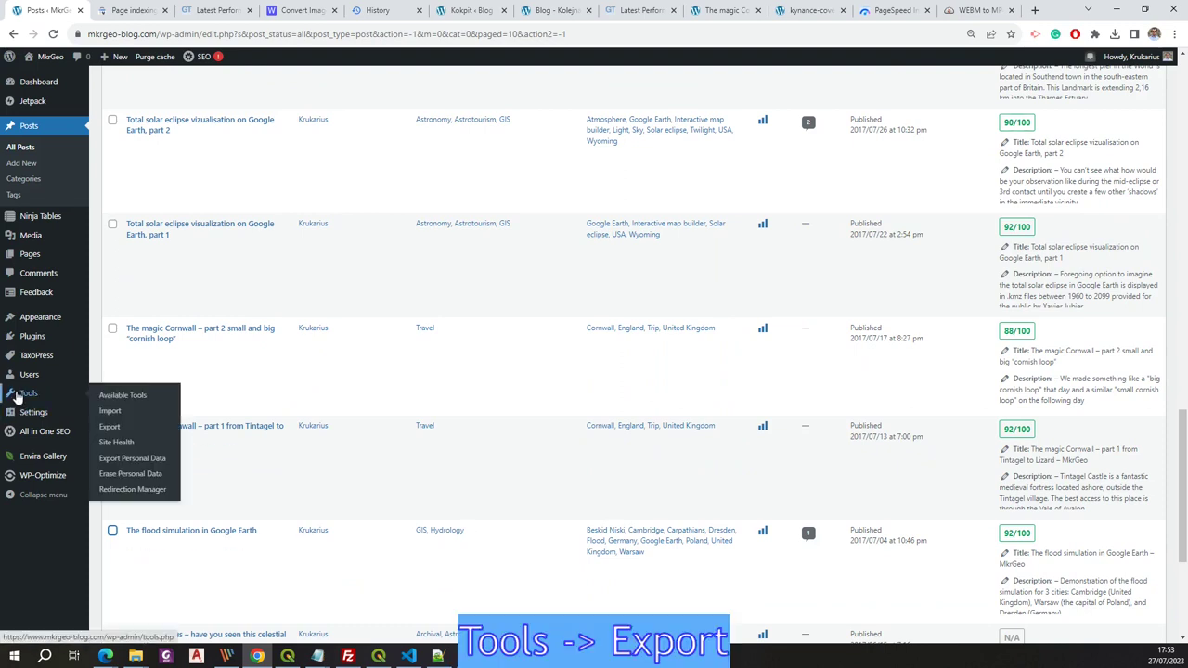
left_click(114, 428)
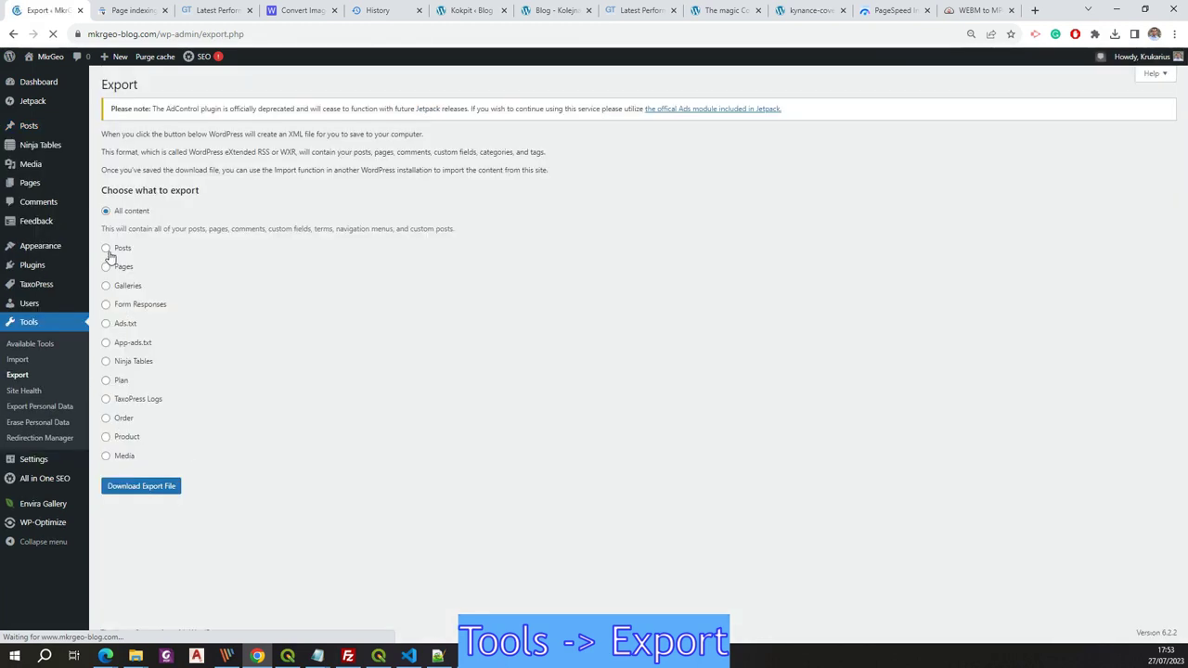
left_click(106, 250)
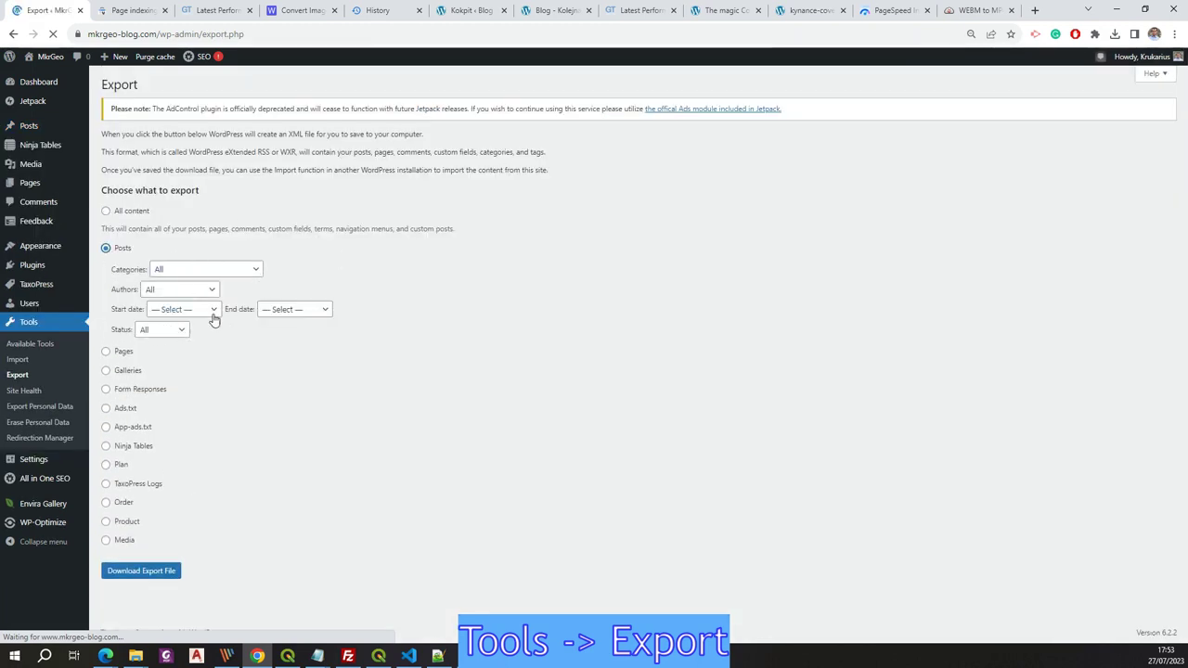
Step: Set the start date of the post export to August 2017
left_click(211, 312)
scroll(190, 464, "down", 10)
scroll(190, 464, "up", 10)
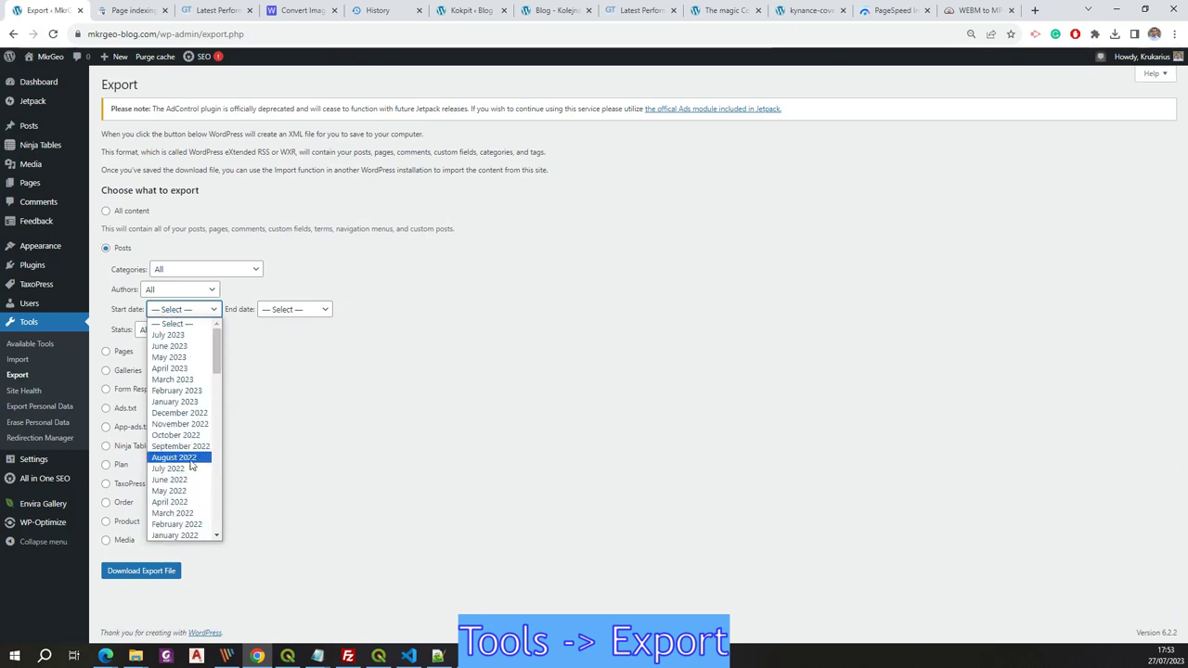
scroll(185, 436, "down", 15)
left_click(181, 416)
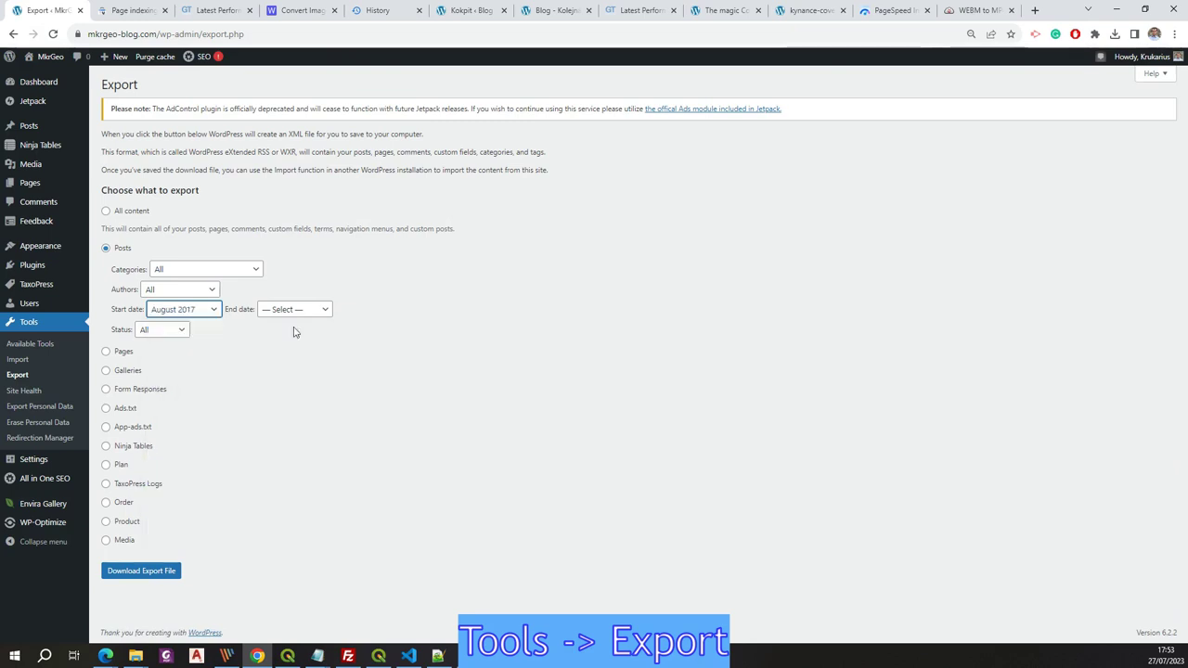
Step: Set the start date of the post export to July 2017
left_click(212, 310)
scroll(216, 496, "down", 1)
scroll(185, 490, "down", 1)
left_click(172, 490)
Step: Set the end date of the post export to July 2017, then download the export file and open it
left_click(295, 309)
scroll(324, 464, "down", 18)
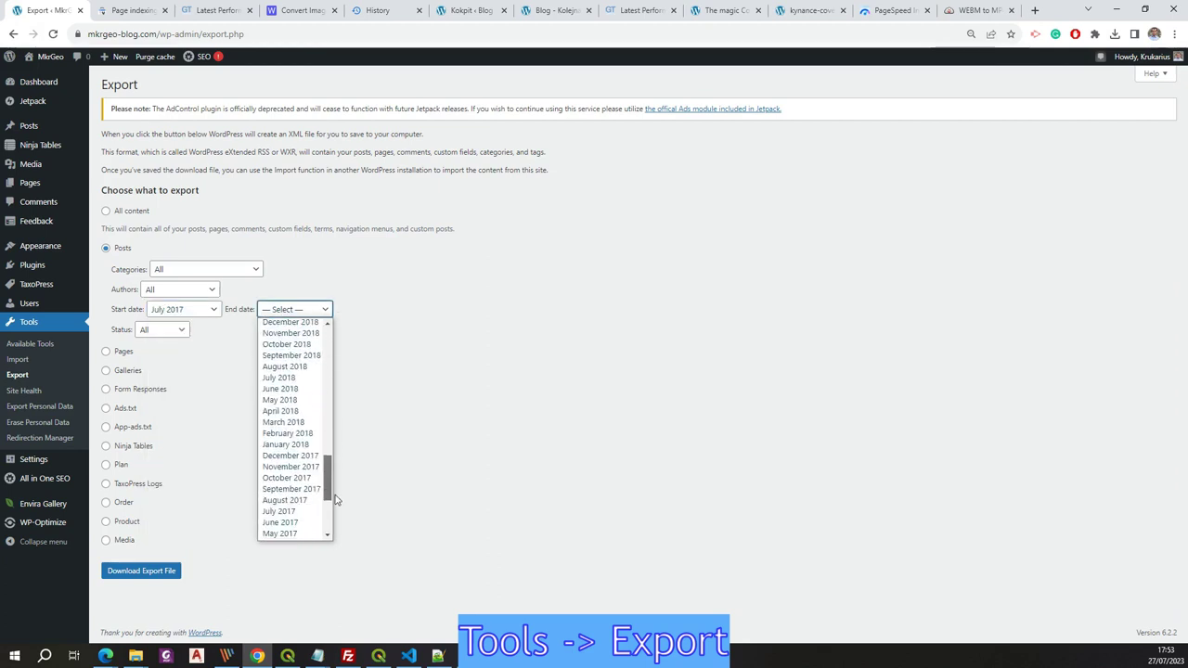
scroll(315, 464, "up", 18)
scroll(297, 464, "down", 20)
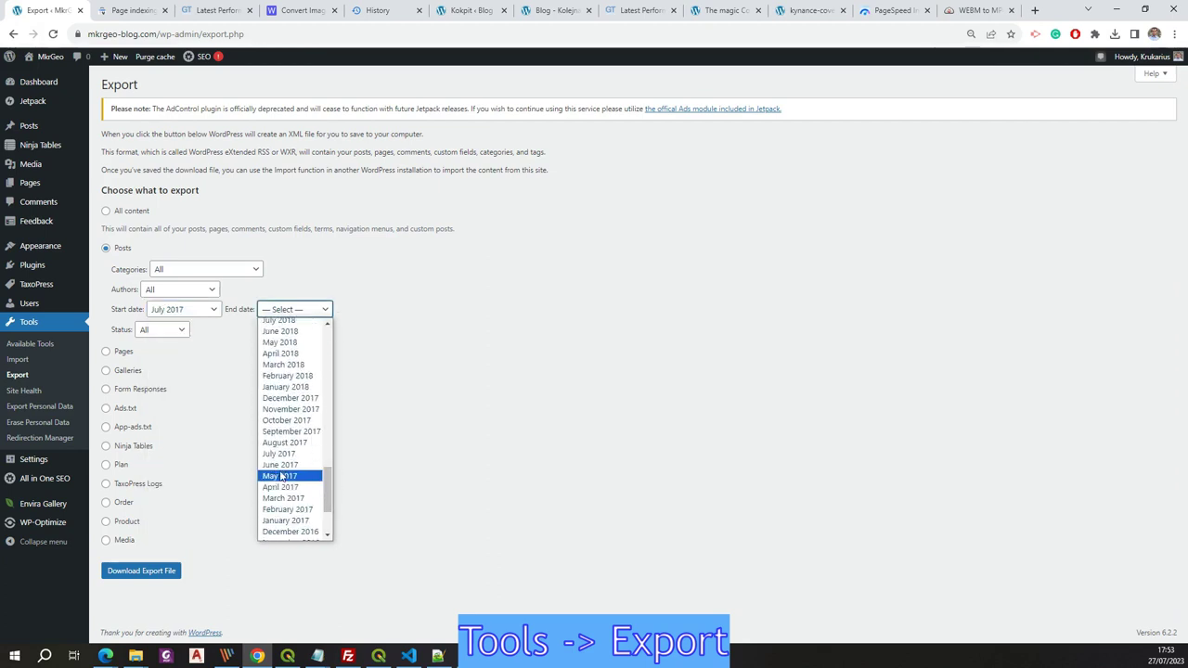
left_click(280, 453)
left_click(133, 571)
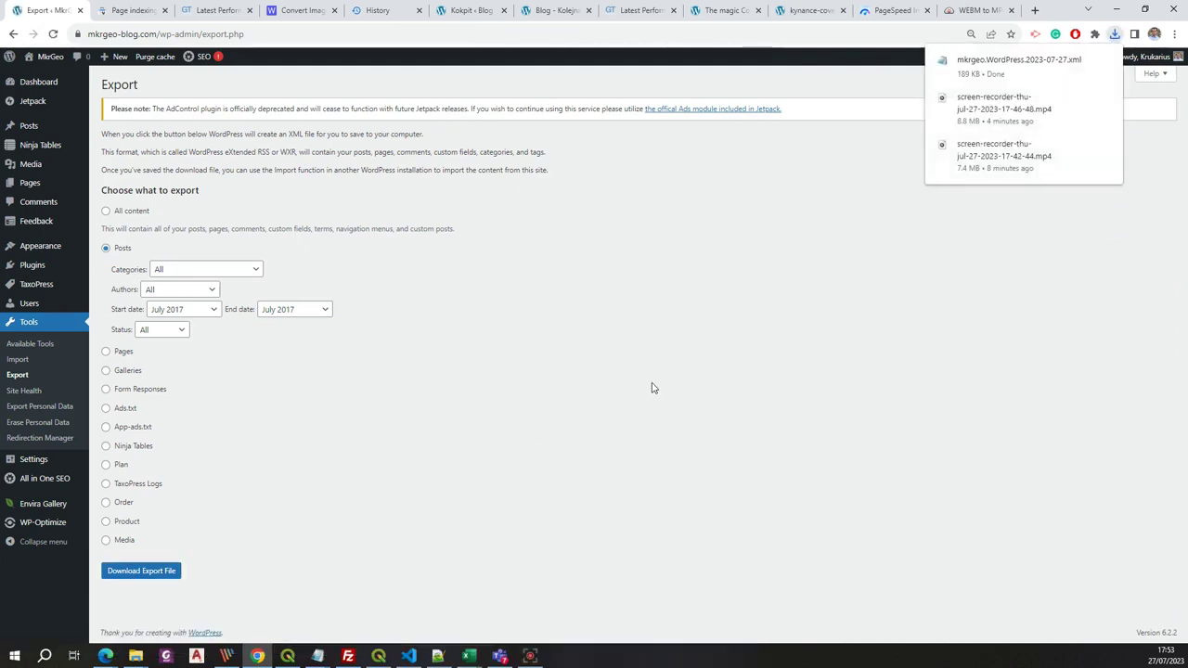
left_click(1090, 63)
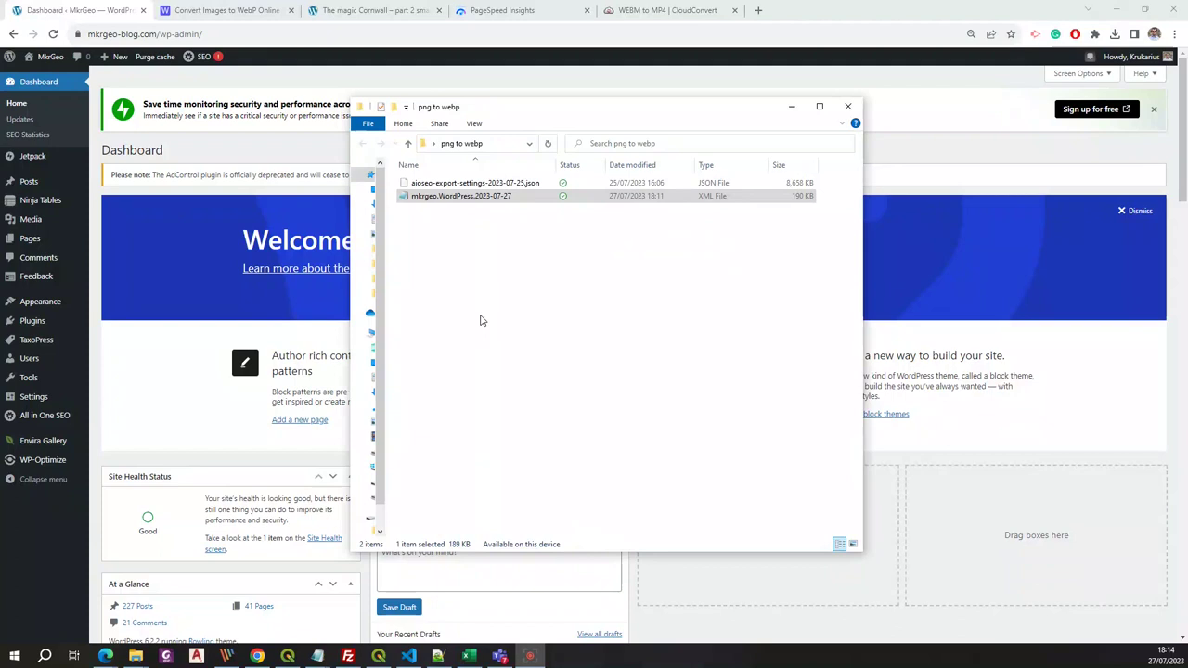
Step: Open the Import/Export page of the All in One SEO tools in the WordPress admin
left_click(471, 183)
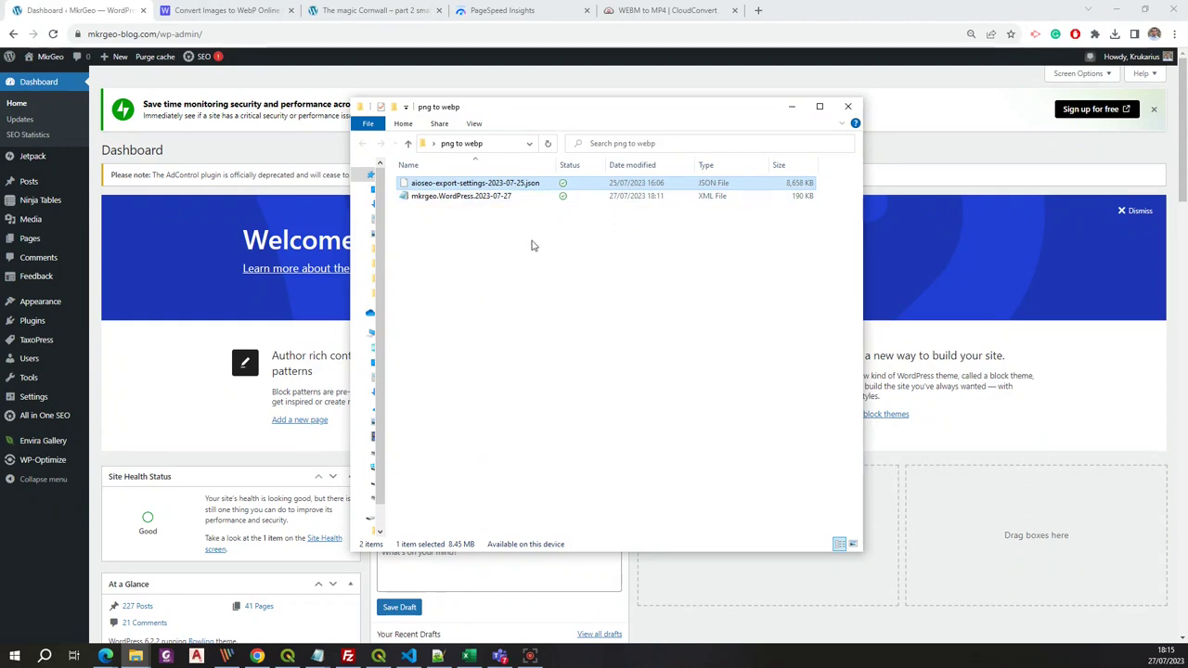
mouse_move(39, 423)
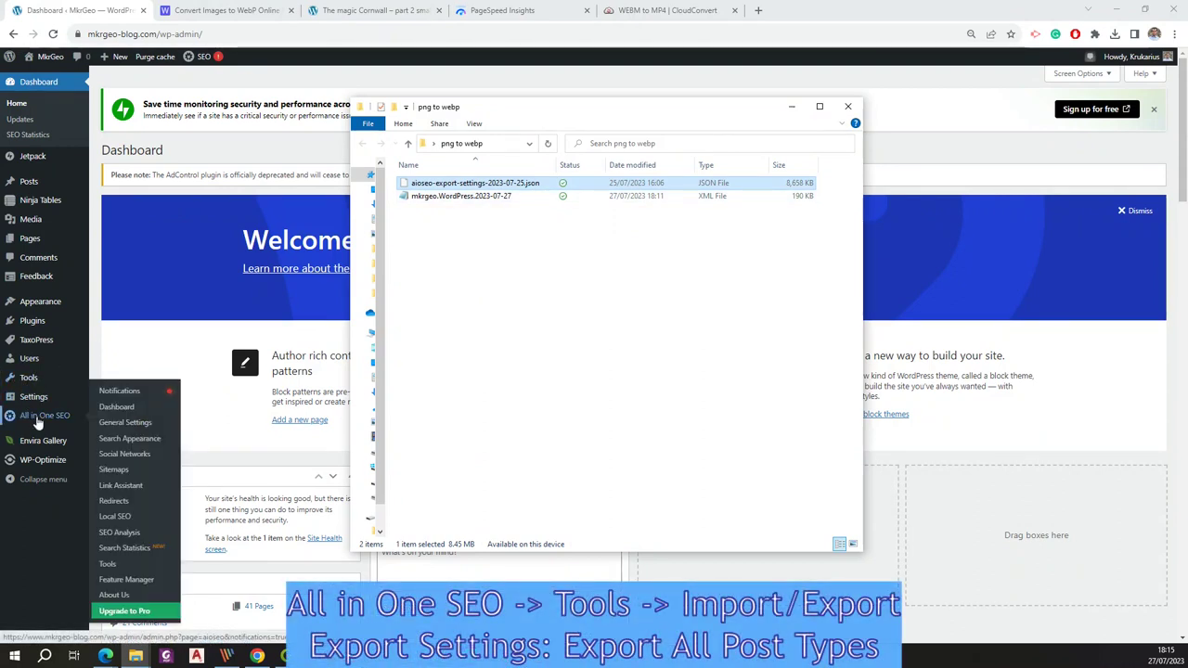
left_click(107, 564)
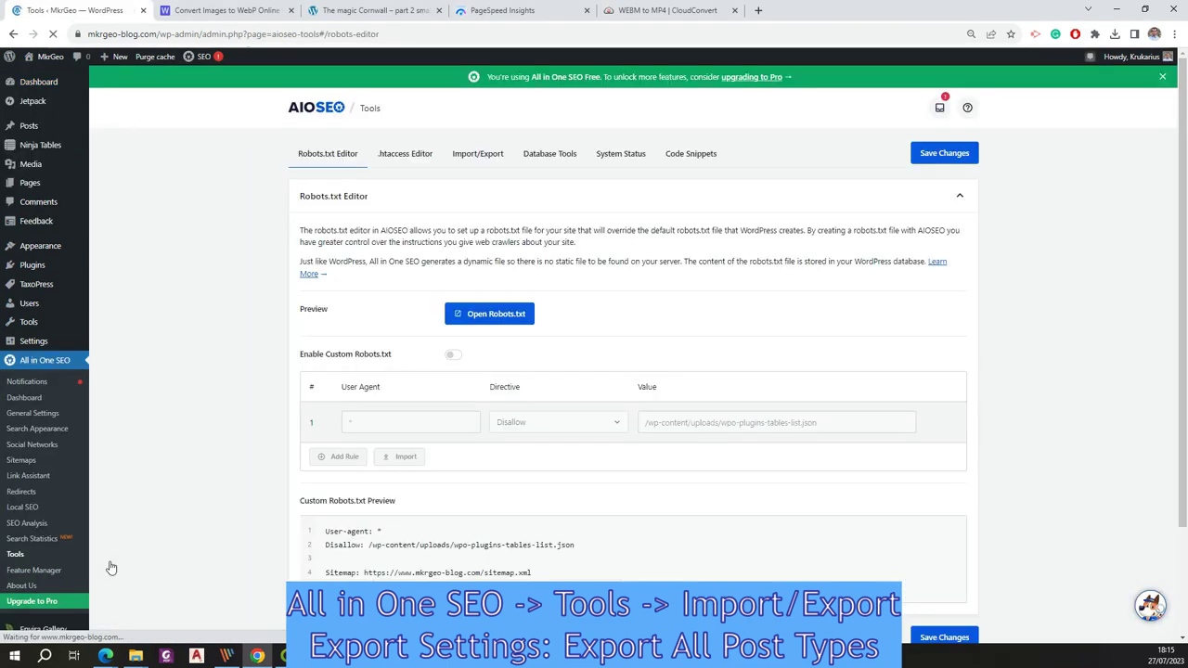
left_click(482, 156)
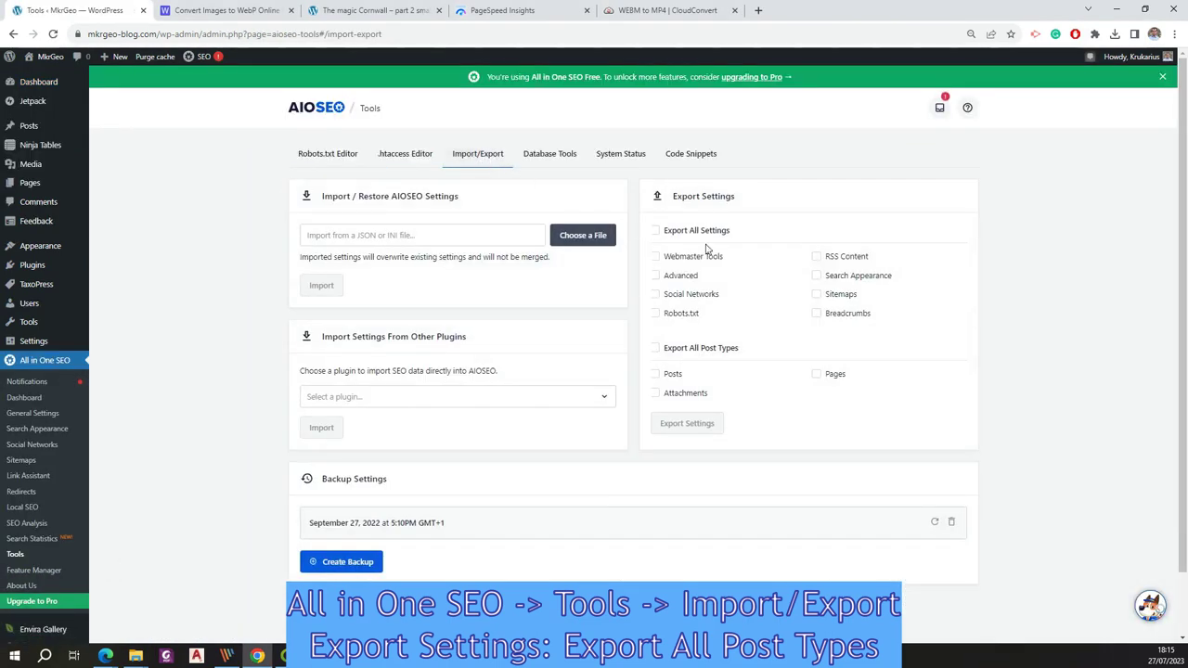
Step: Choose all settings and all post types as the content to export from All in One SEO
left_click(655, 230)
left_click(655, 230)
left_click(655, 347)
left_click(655, 230)
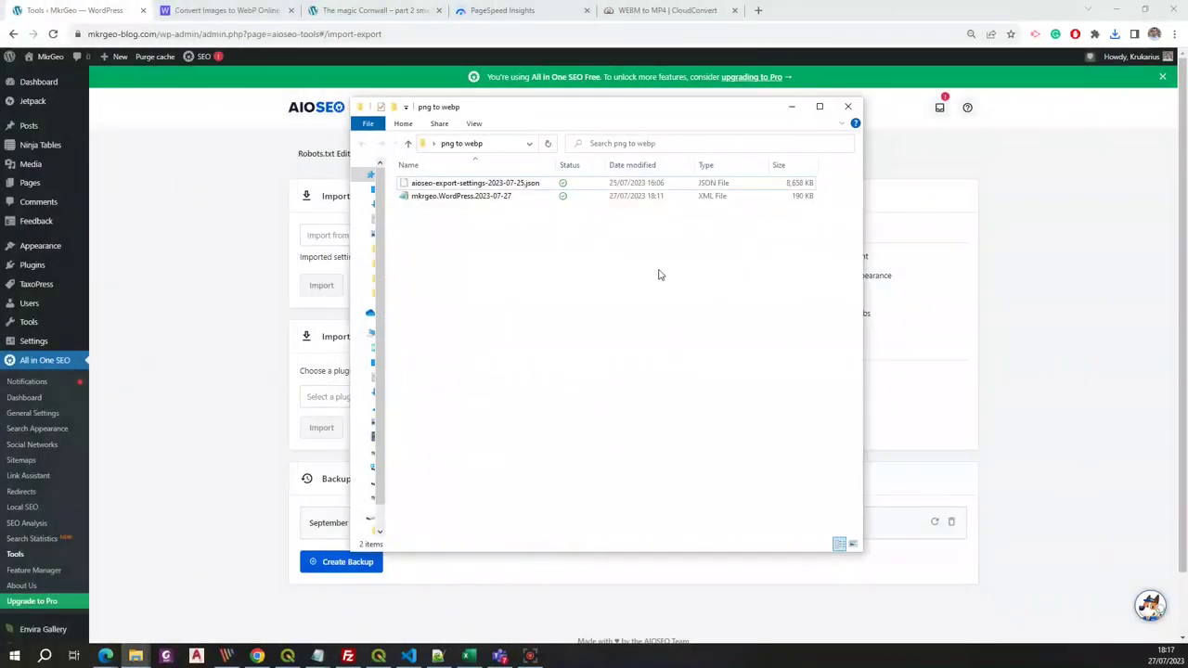
Step: Open the exported file mkrgeo.WordPress.2023-07-27 from the png to webp folder for editing in Notepad++
left_click(477, 201)
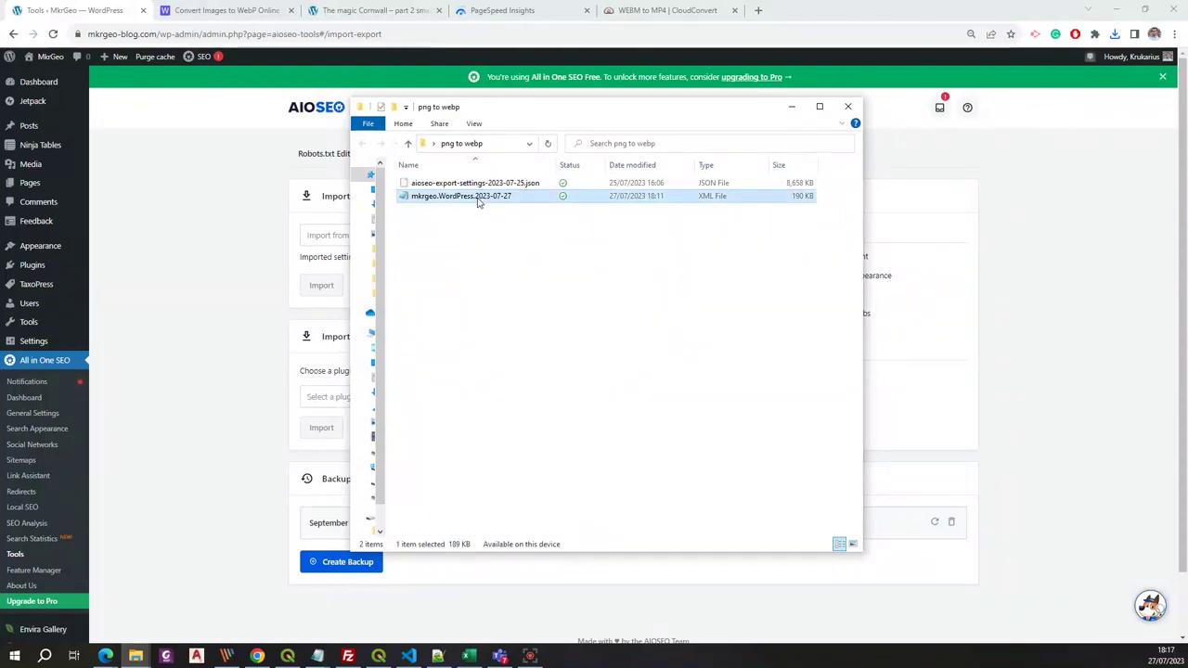
right_click(478, 201)
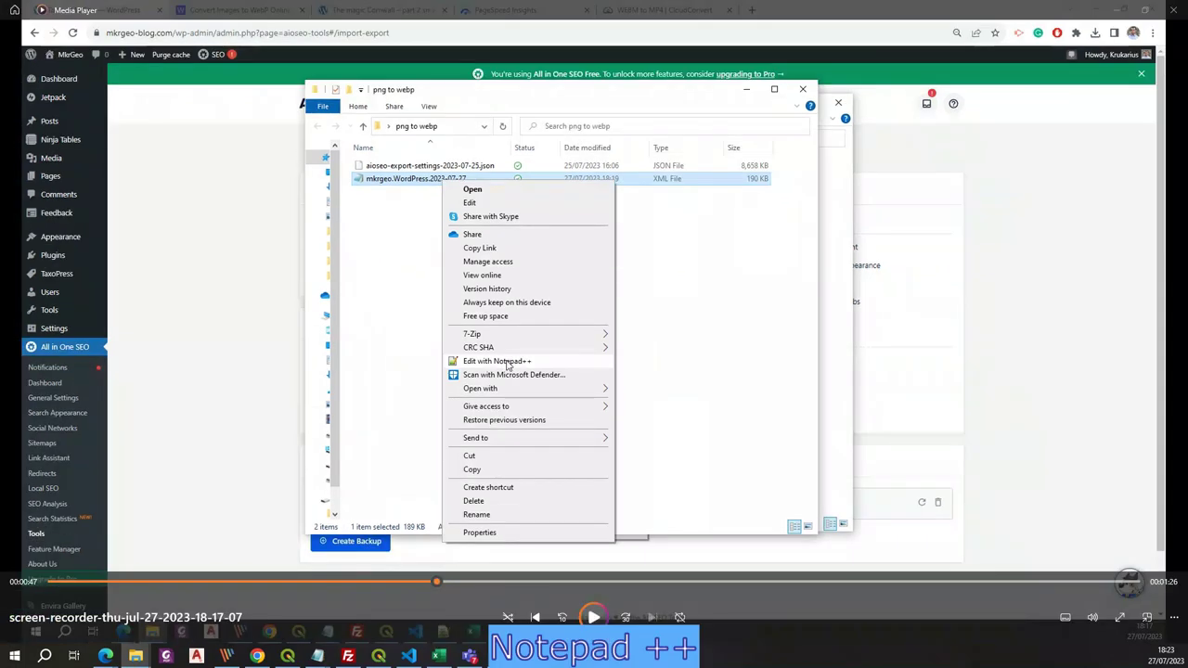
left_click(506, 362)
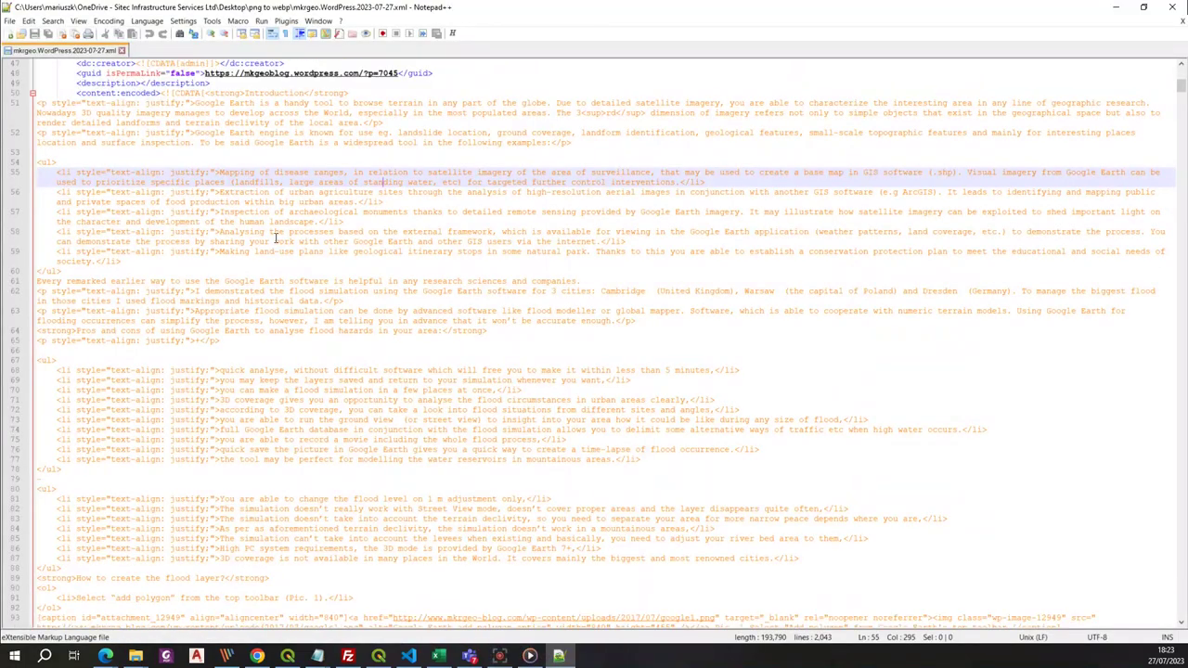
Step: Examine the exported XML content for image links that end in the .png extension
scroll(264, 239, "down", 3)
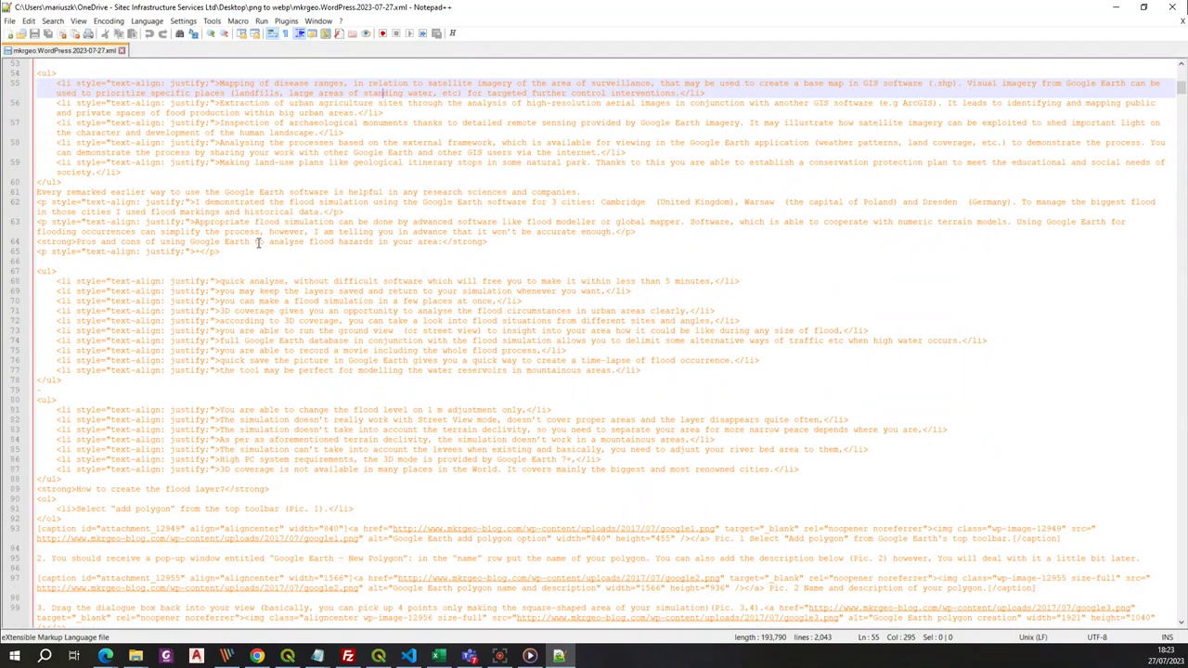
scroll(254, 242, "down", 13)
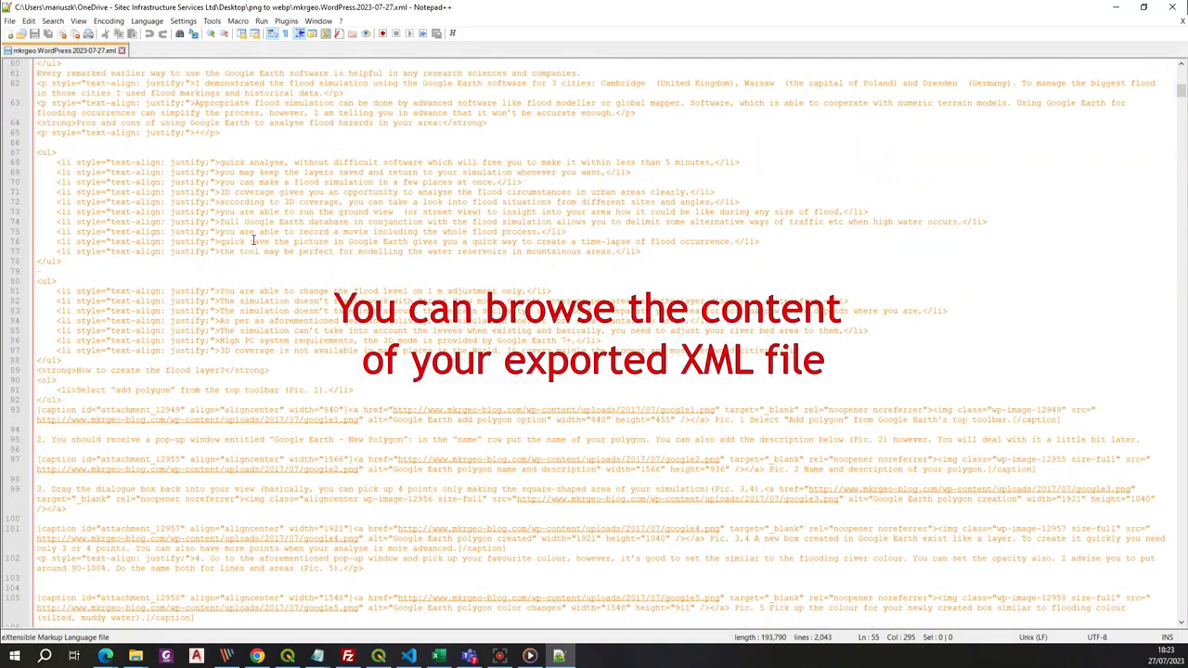
scroll(258, 236, "up", 10)
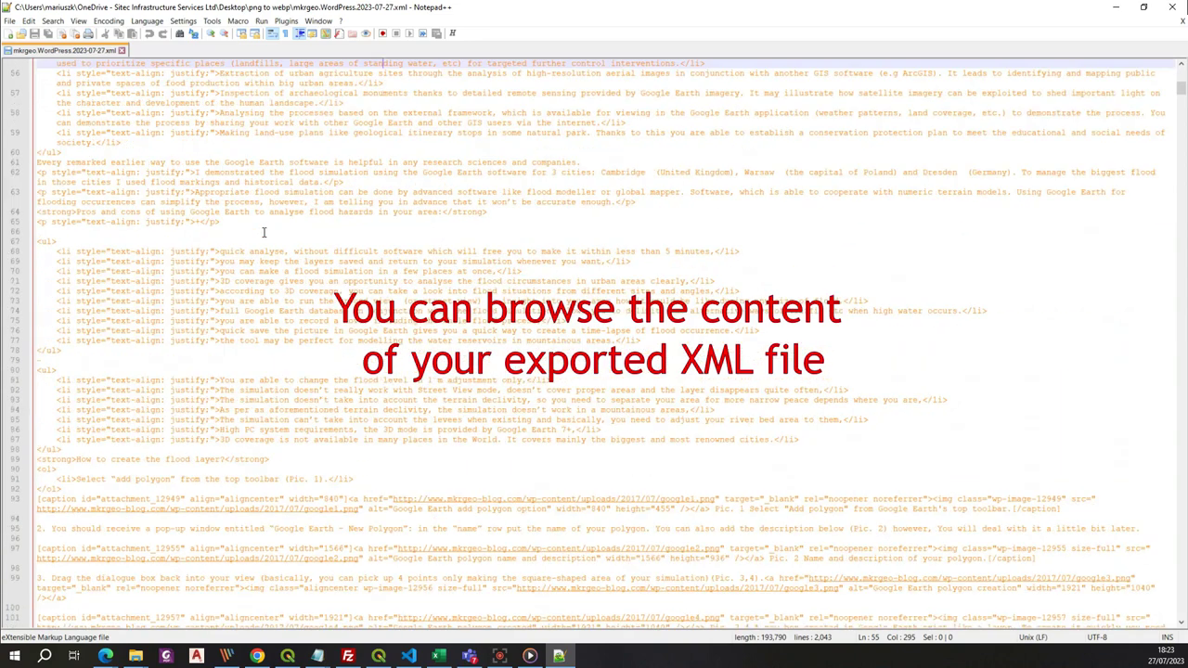
scroll(264, 232, "up", 10)
scroll(325, 312, "down", 10)
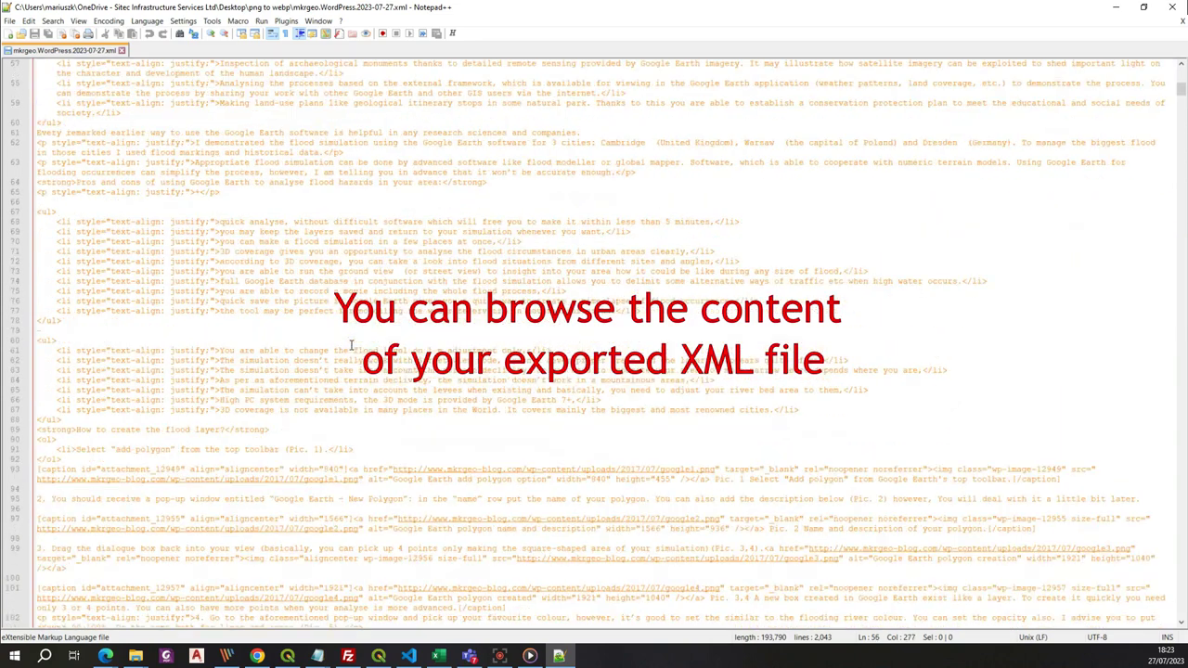
scroll(389, 307, "down", 5)
left_click(452, 327)
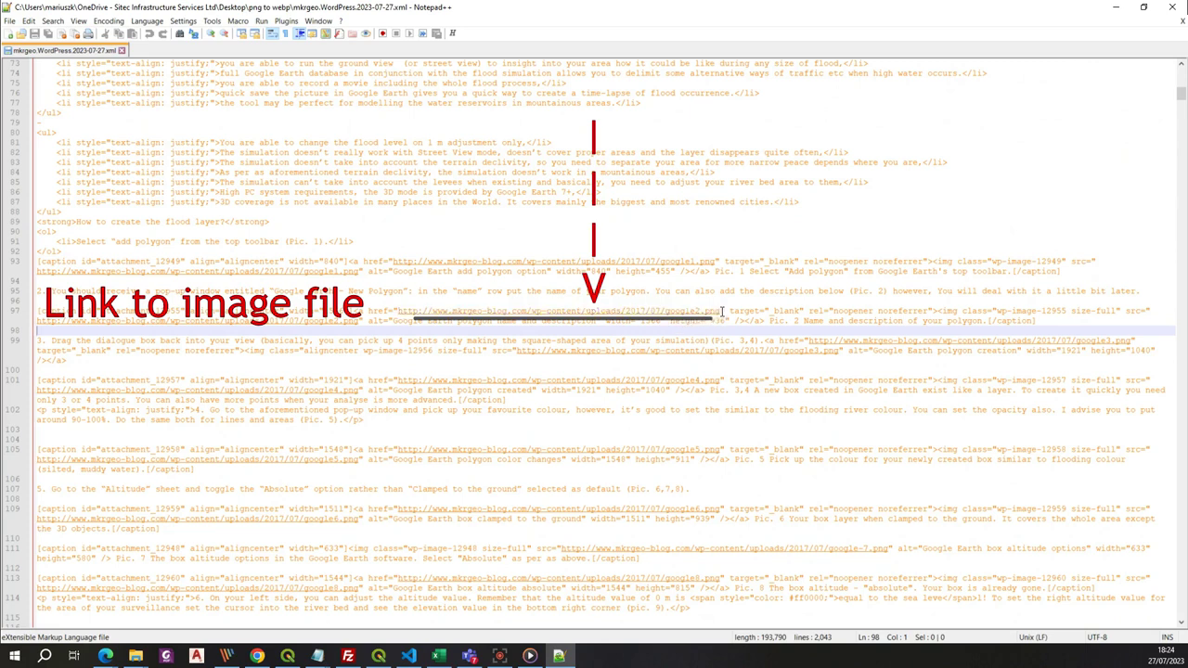
scroll(720, 325, "down", 15)
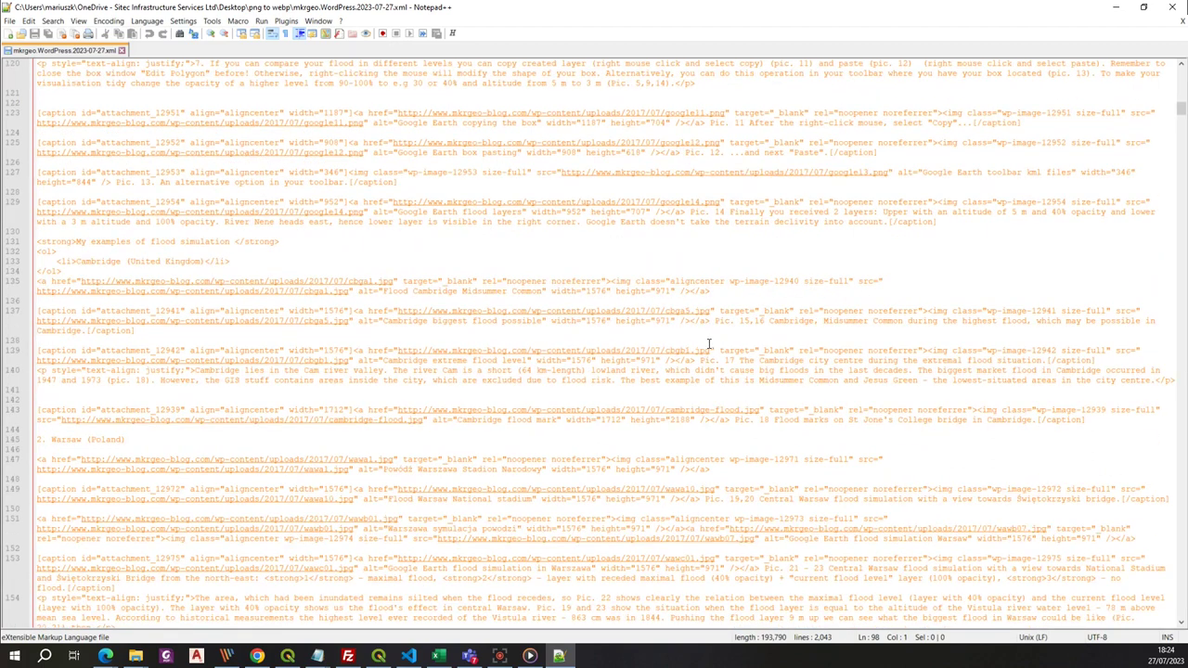
scroll(708, 344, "up", 7)
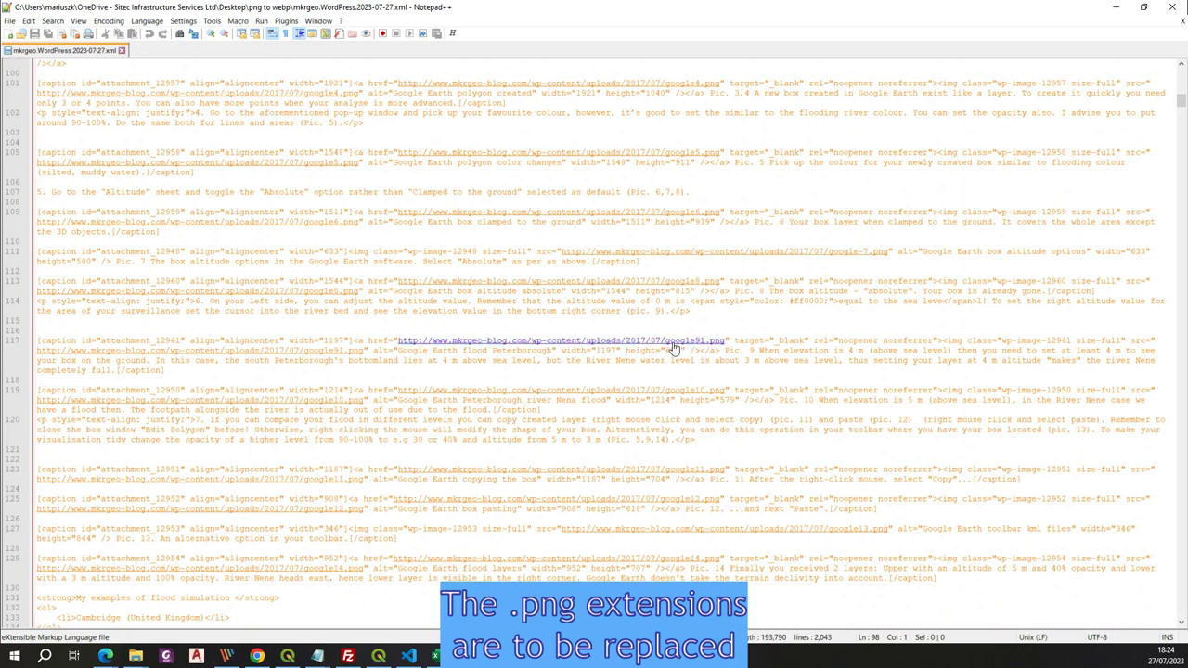
scroll(675, 348, "up", 2)
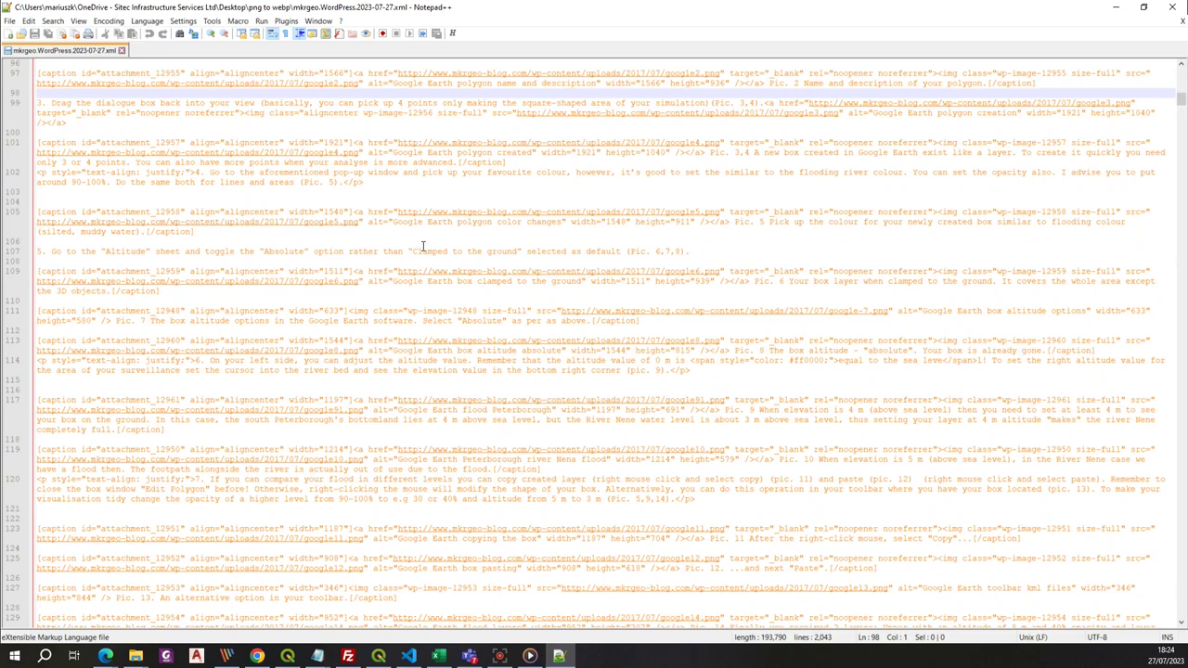
Step: Replace all occurrences of png" with webp" in the exported XML file
left_click(422, 249)
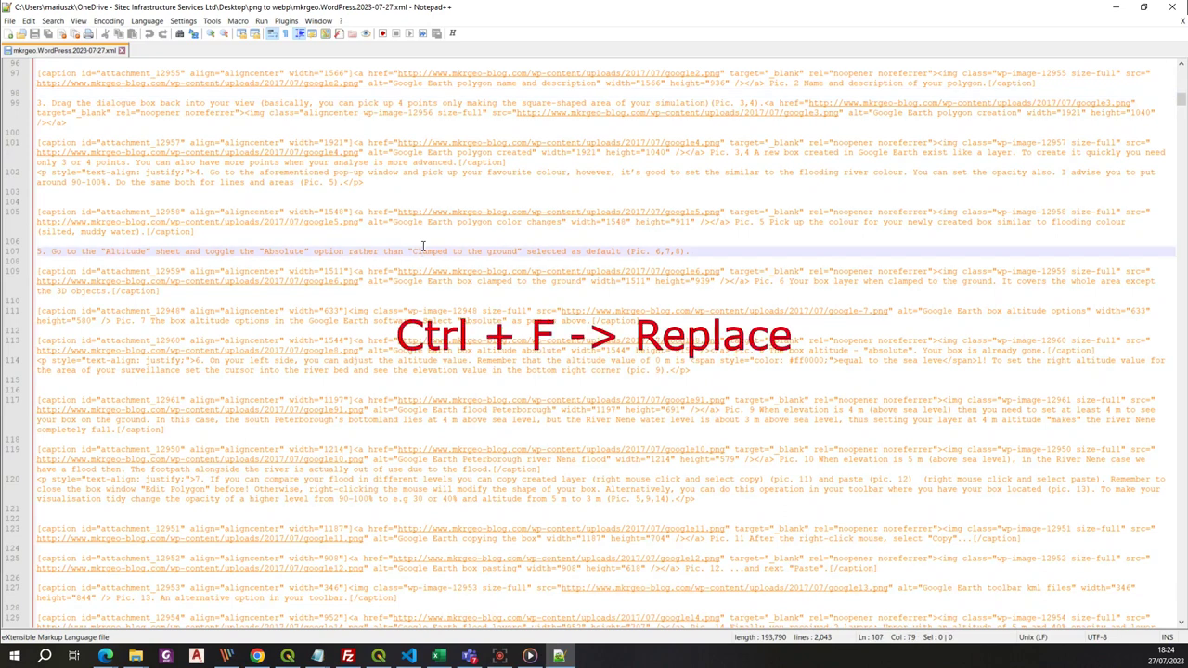
key("ctrl+f")
left_click(210, 99)
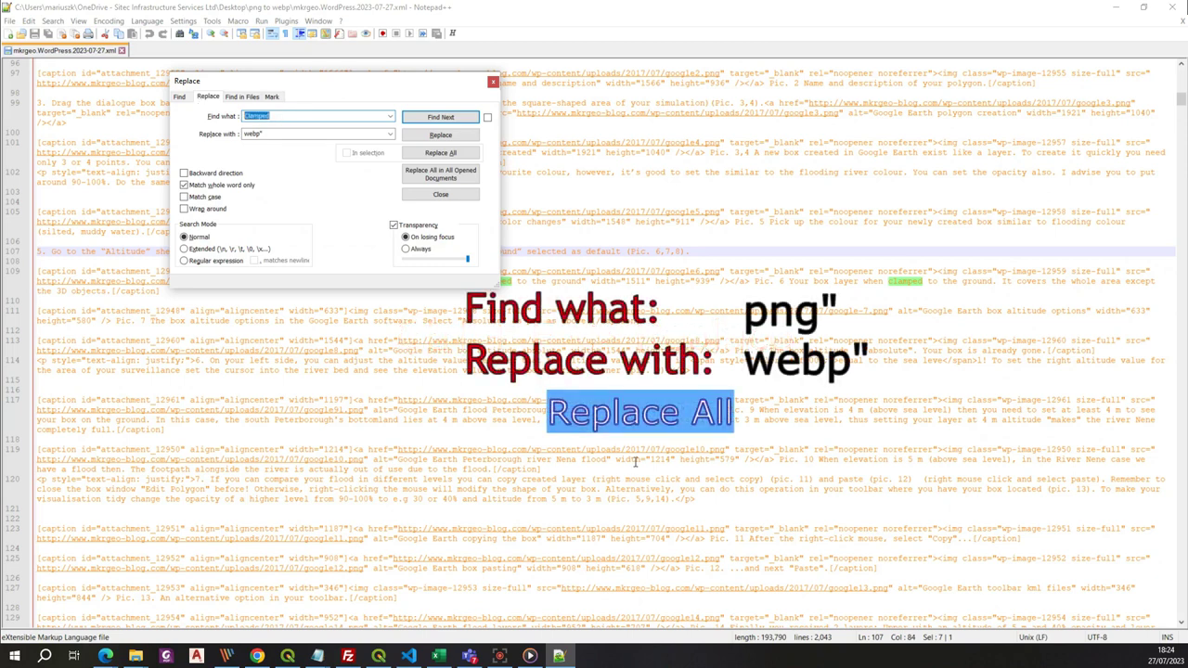
type("png\"")
left_click(249, 136)
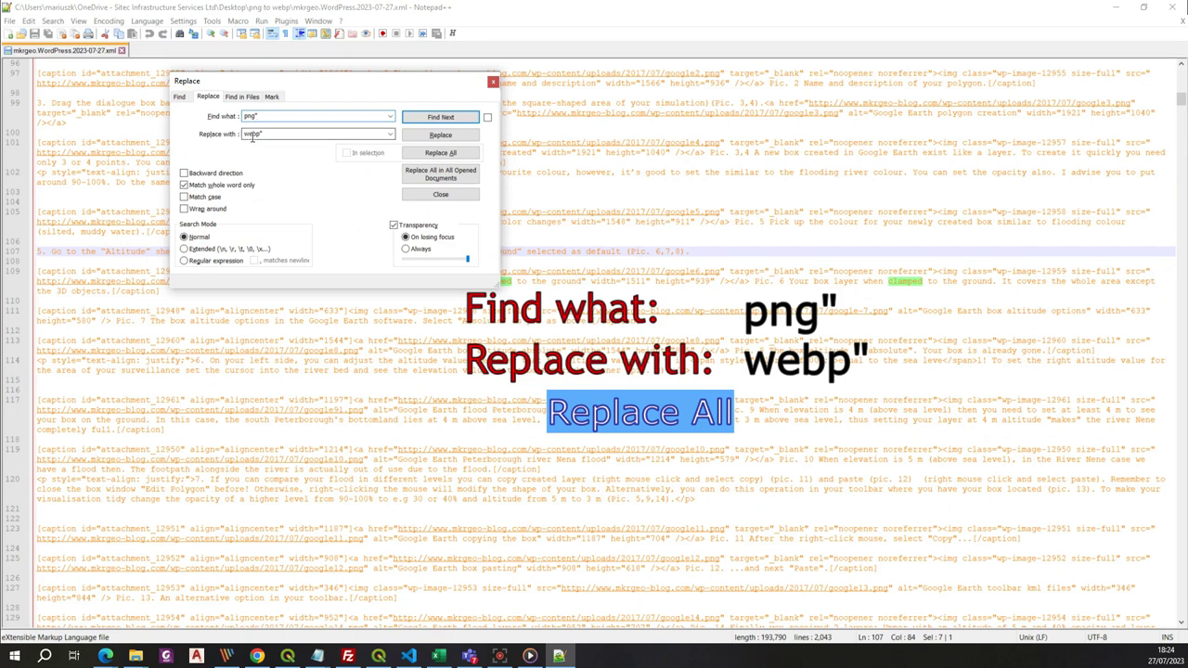
left_click_drag(409, 84, 459, 98)
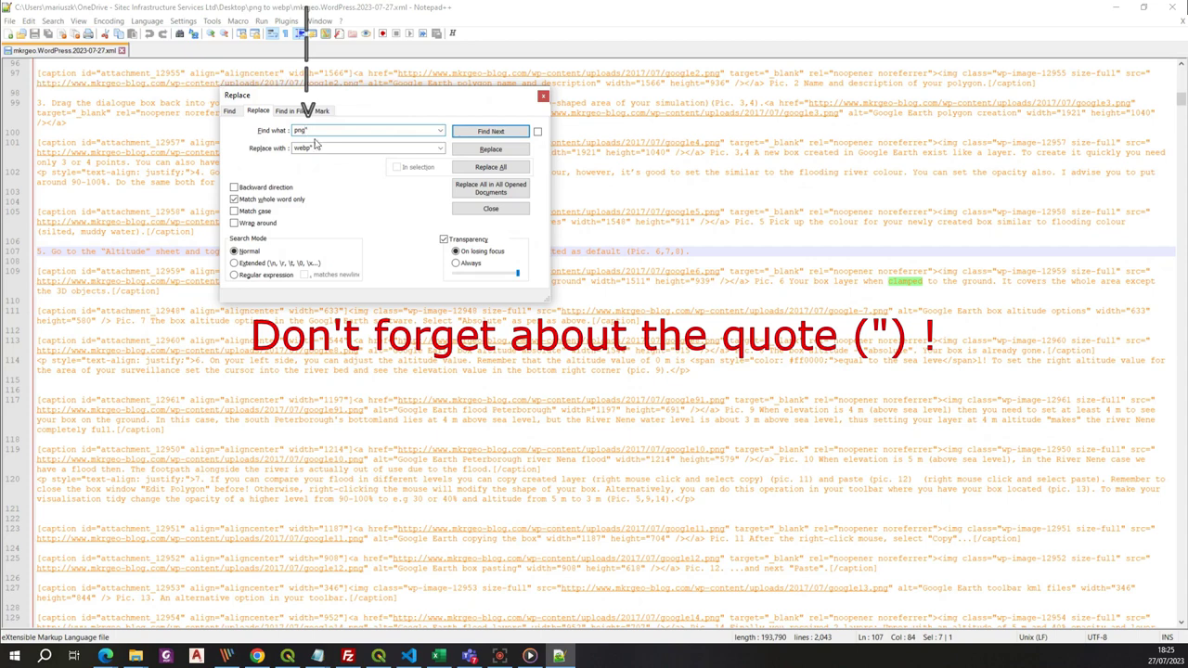
left_click(481, 168)
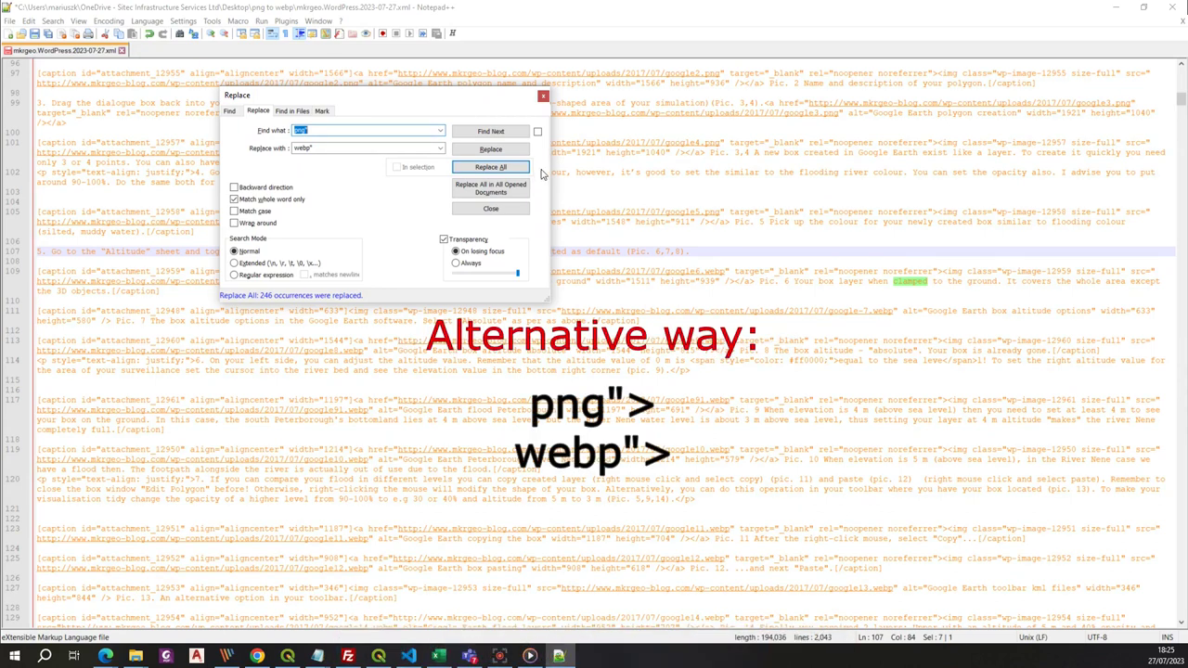
Step: Replace all occurrences of png"> with webp"> in the XML file, then save it
scroll(730, 342, "down", 15)
type("png\">")
left_click(319, 149)
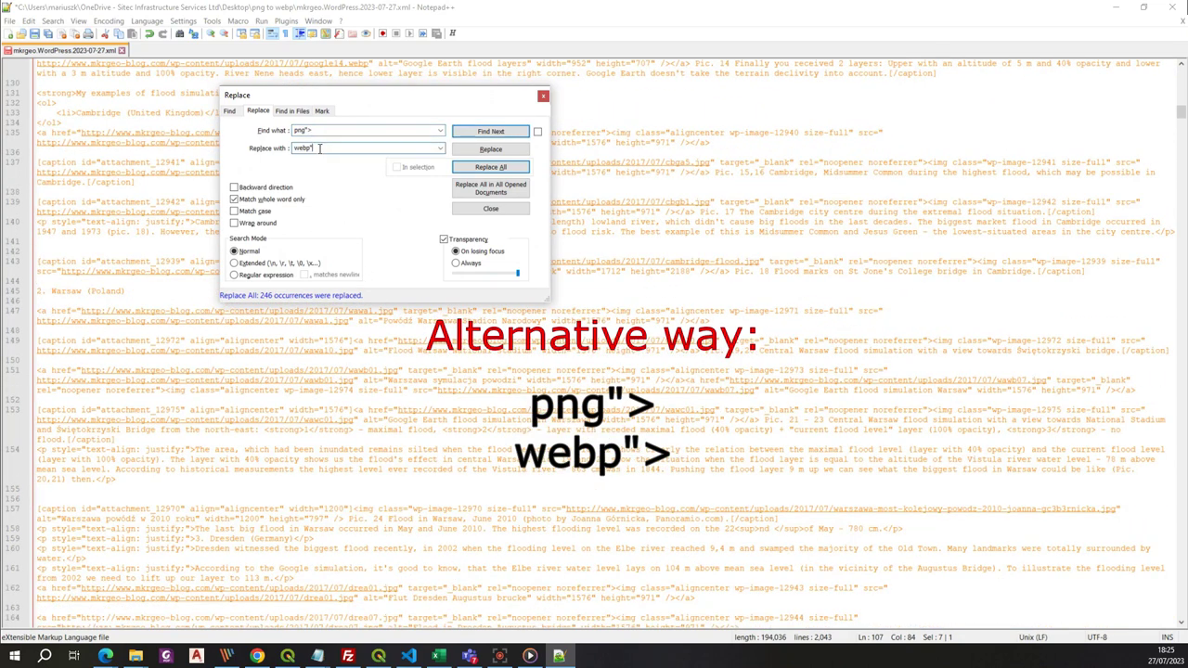
left_click(302, 130)
left_click(329, 130)
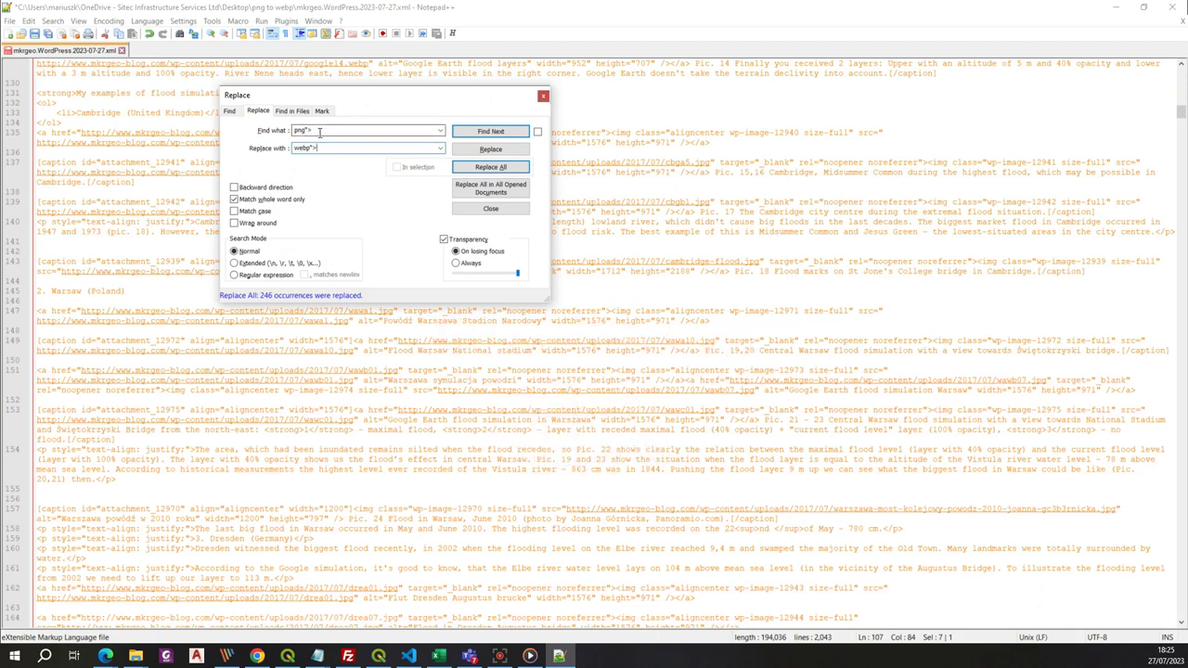
left_click(490, 167)
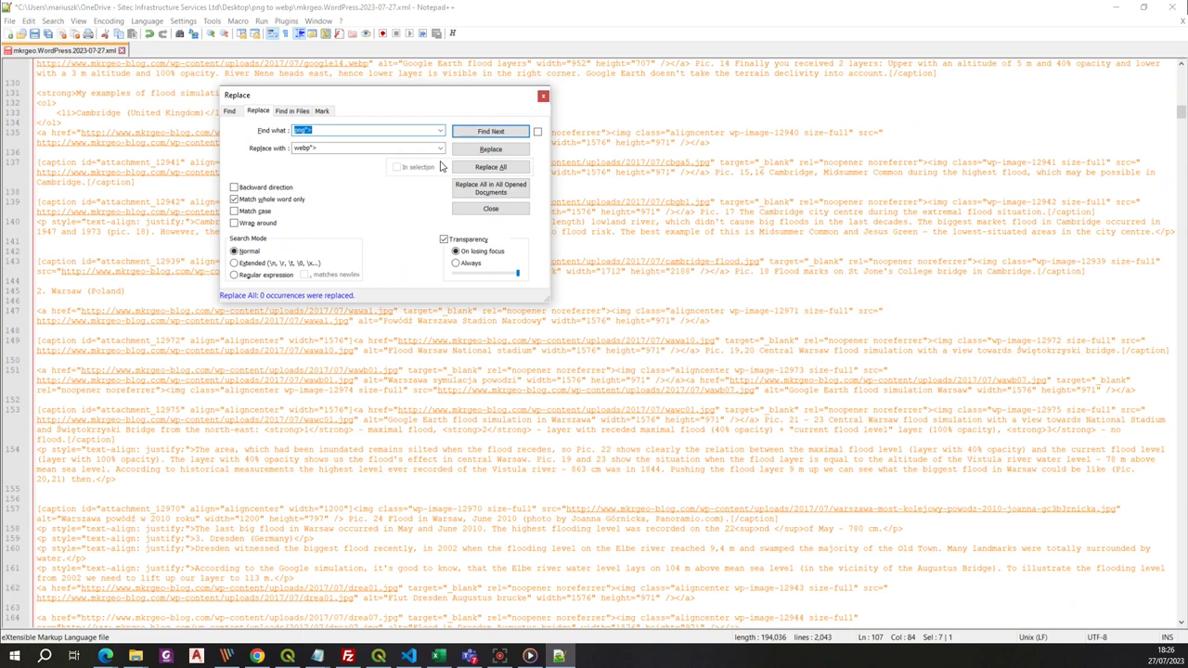
left_click(543, 96)
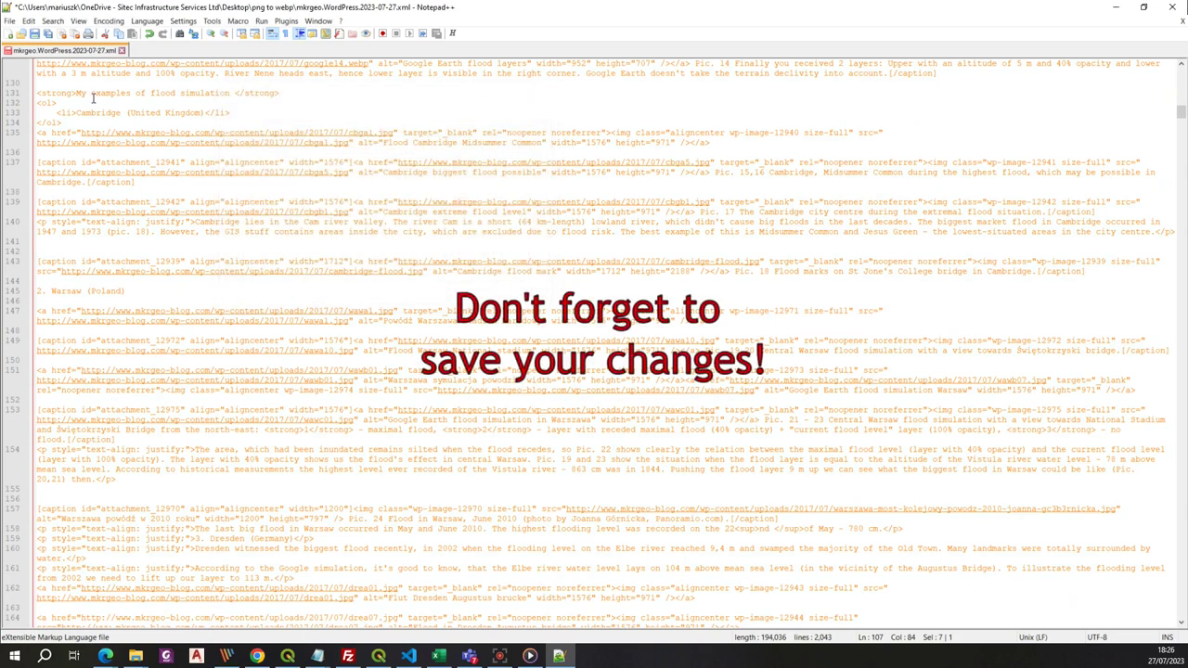
left_click(33, 34)
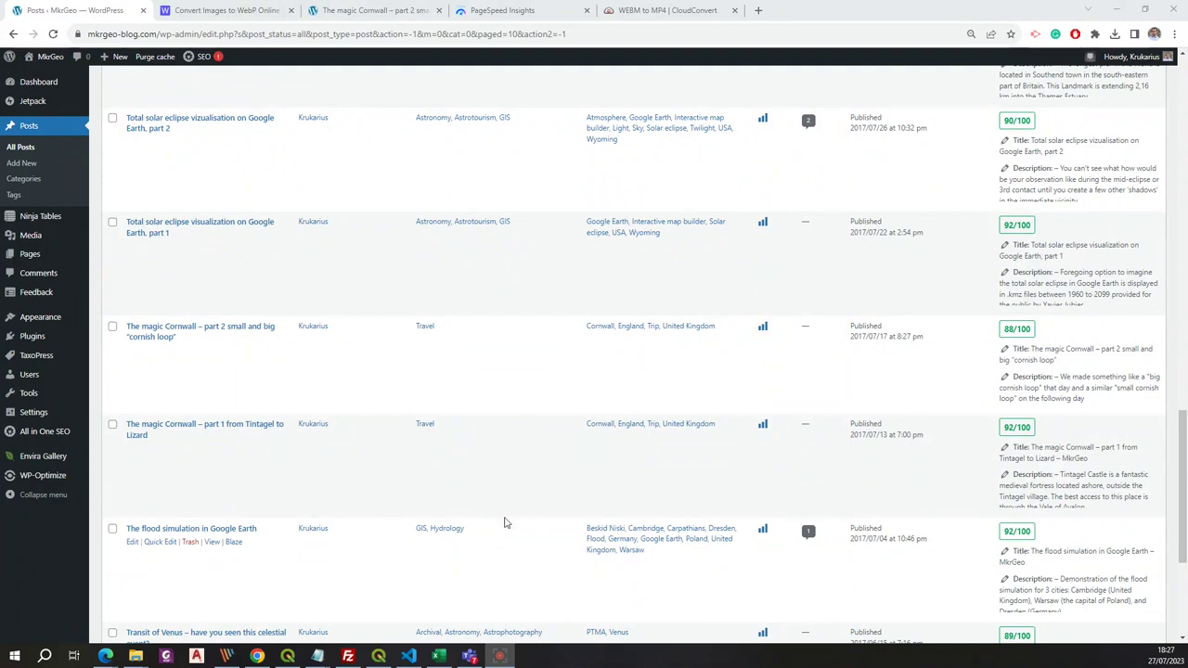
Step: Move the five July 2017 posts, from the Google Earth flood simulation to the solar eclipse part 2, to the trash in bulk
left_click(112, 528)
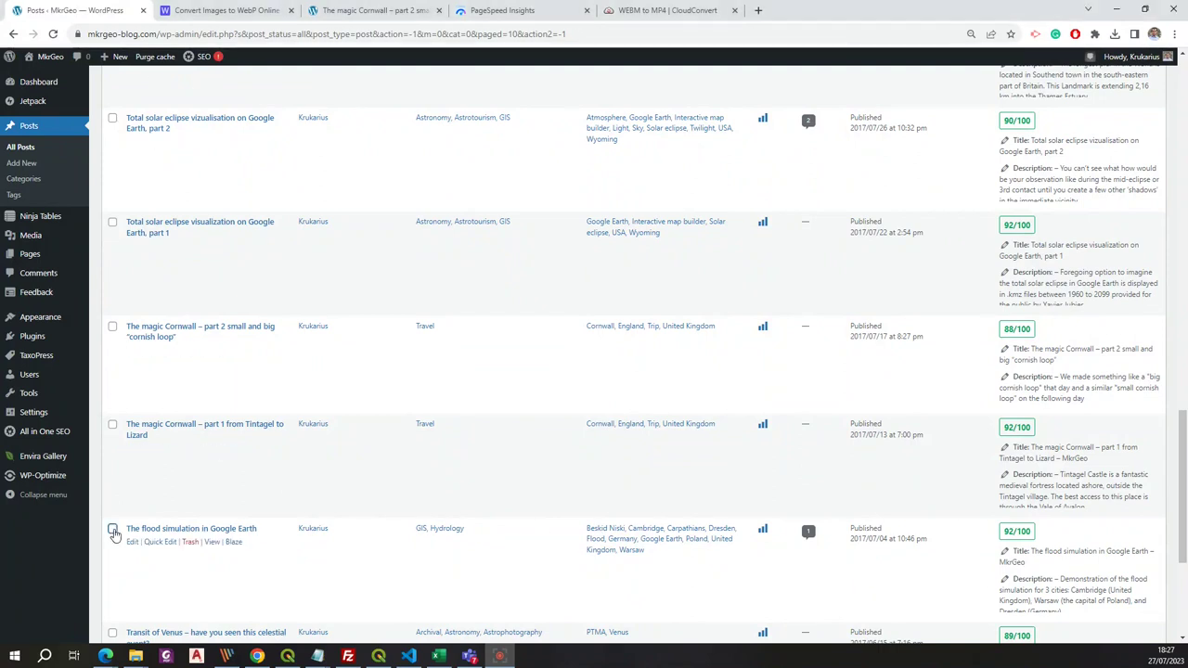
left_click(112, 424)
left_click(112, 327)
left_click(112, 222)
left_click(112, 118)
left_click_drag(1185, 476, 1185, 83)
left_click(161, 159)
left_click(139, 195)
left_click(189, 159)
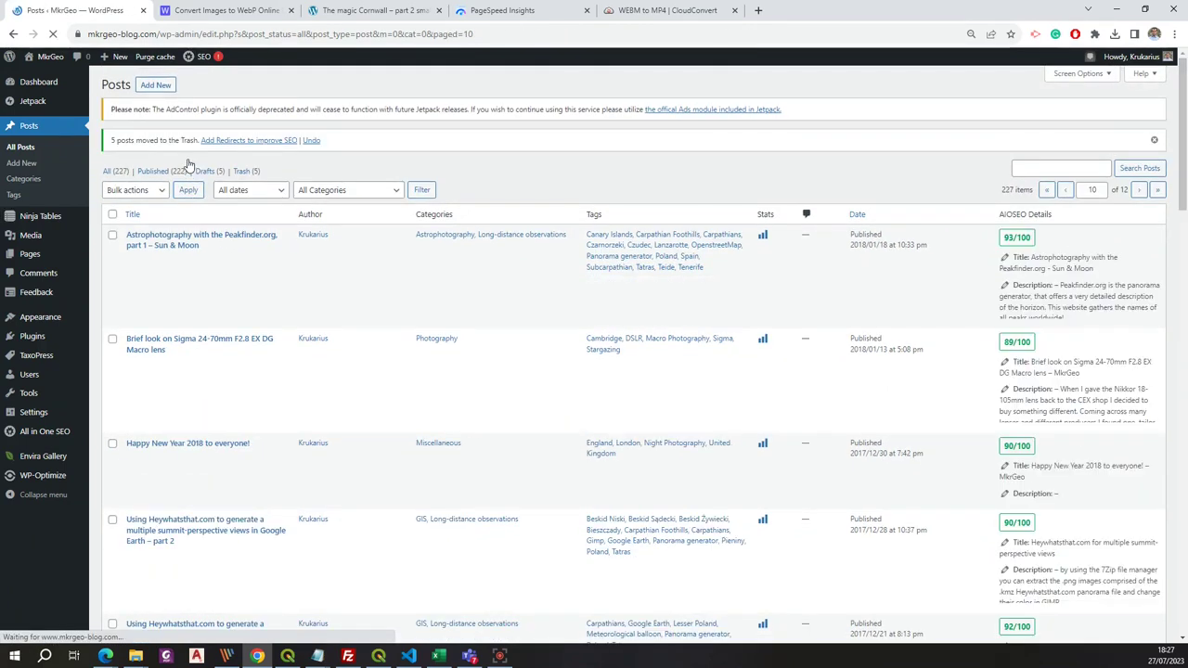
Step: Permanently delete the trashed posts, reload the public page of The magic Cornwall – part 2 to check it, and return to the posts list
left_click(247, 172)
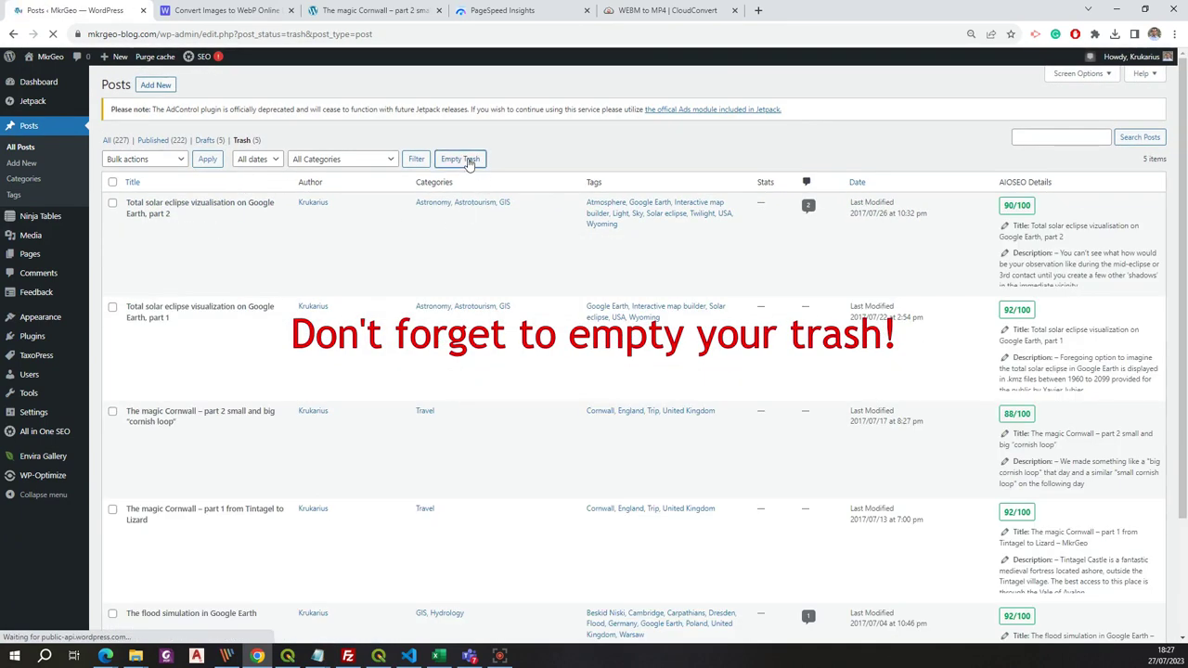
left_click(470, 163)
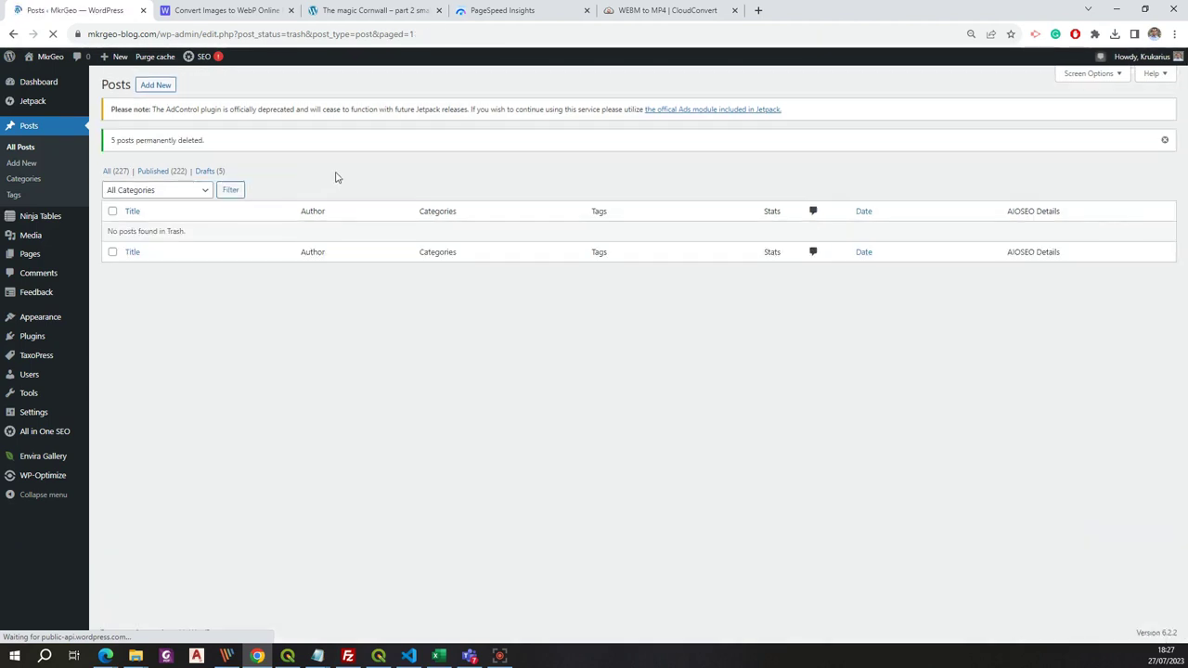
left_click(389, 10)
key("Return")
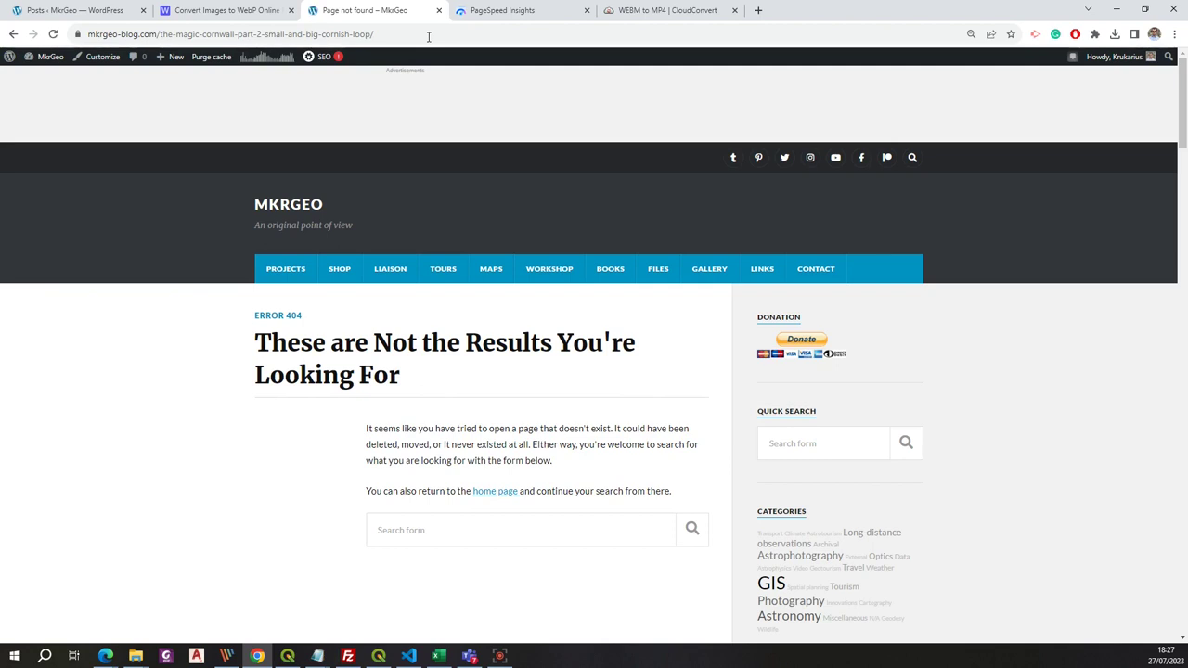
left_click(70, 10)
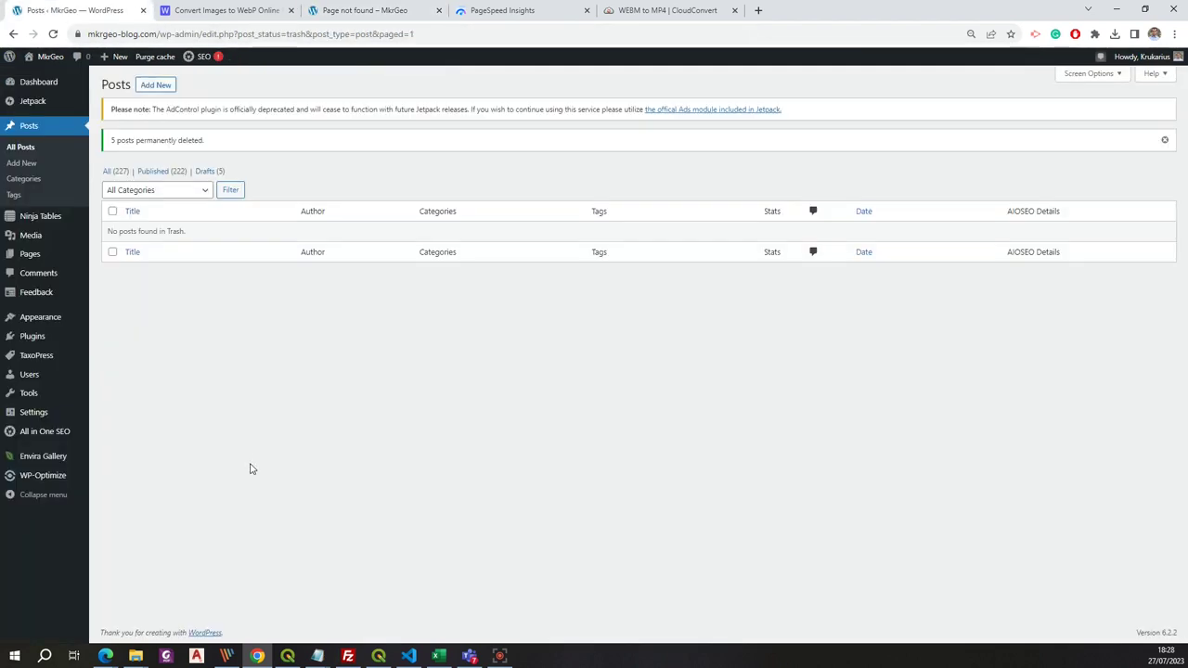
Step: Switch to FileZilla and establish the connection to the blog's server in a new tab
key("alt+Tab")
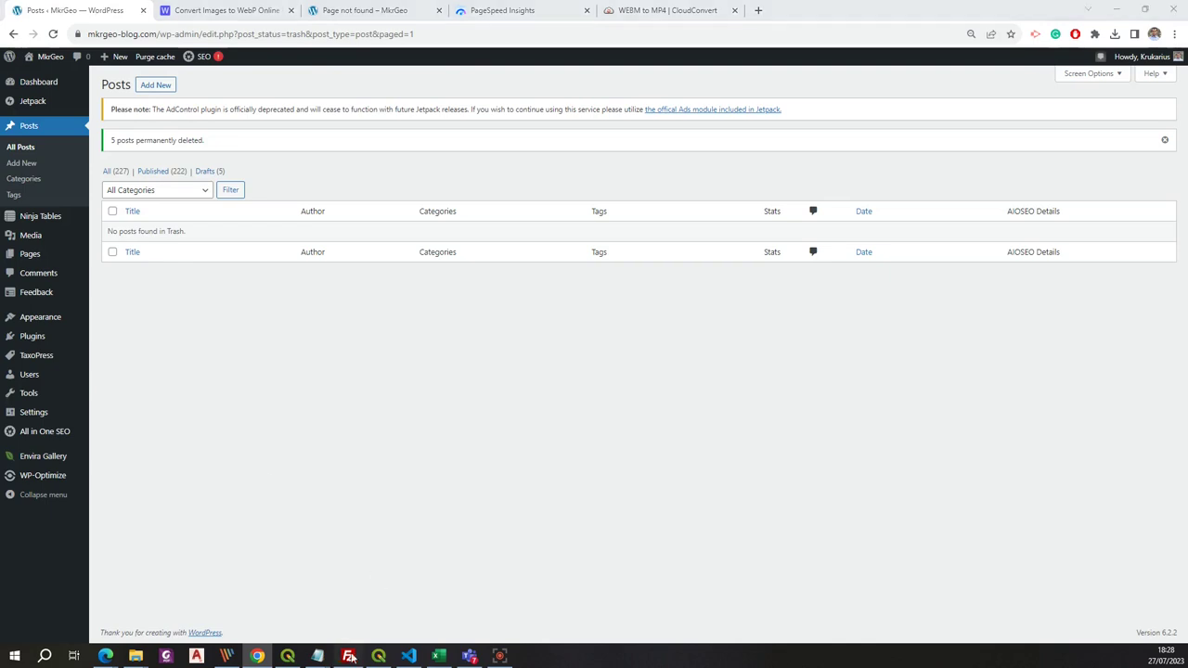
left_click_drag(795, 18, 492, 35)
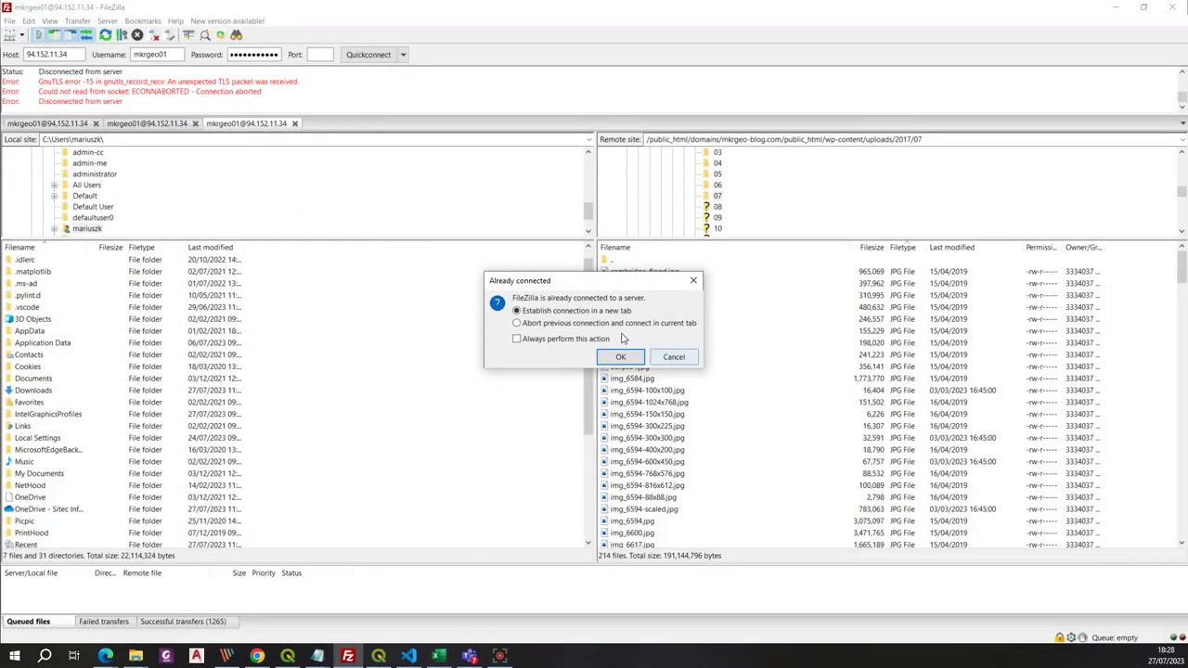
left_click(621, 358)
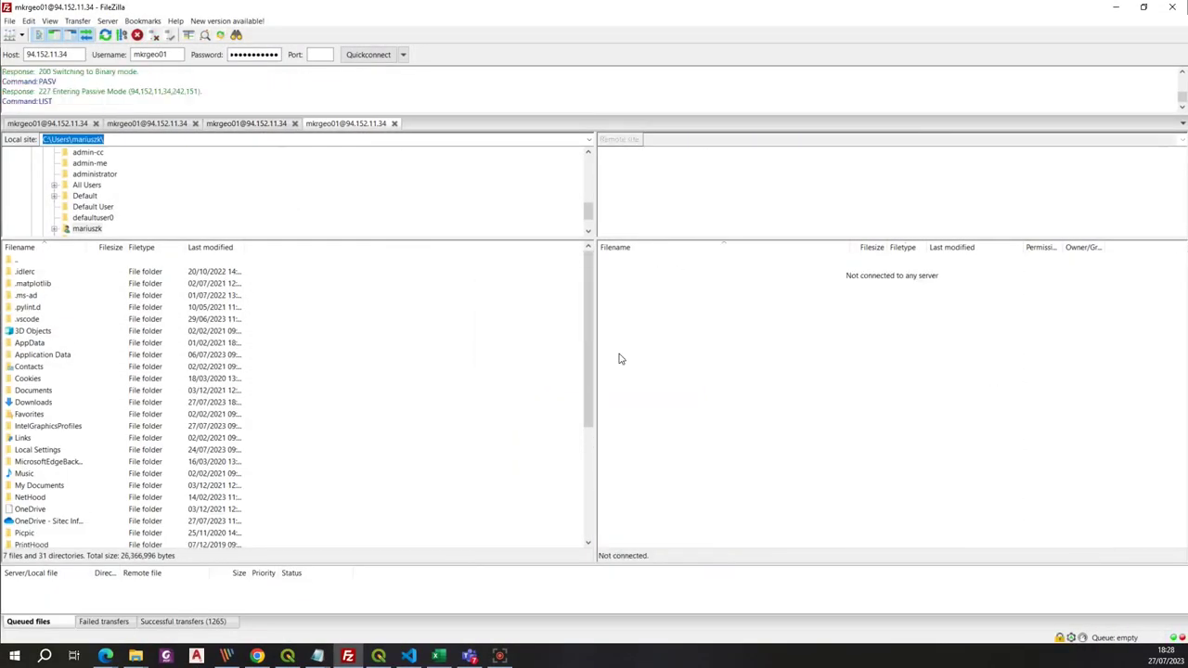
Step: Download the server's wp-content/uploads/2017/07 folder into the local png to webp folder
left_click(234, 125)
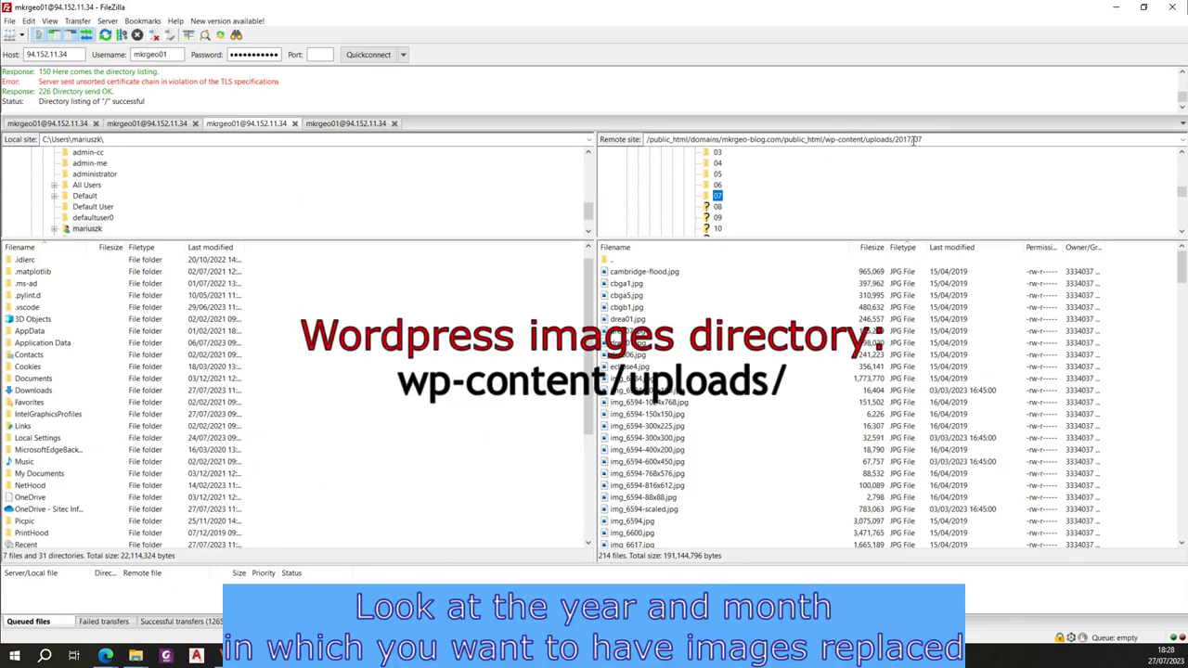
left_click(1143, 7)
left_click(136, 656)
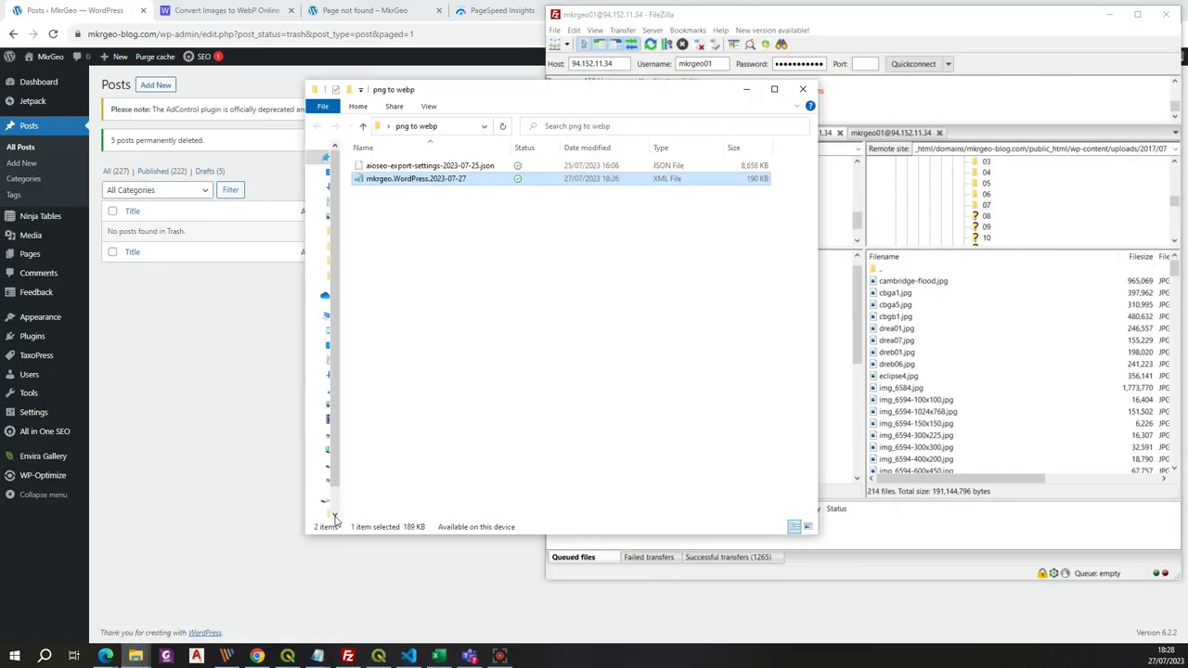
left_click(977, 206)
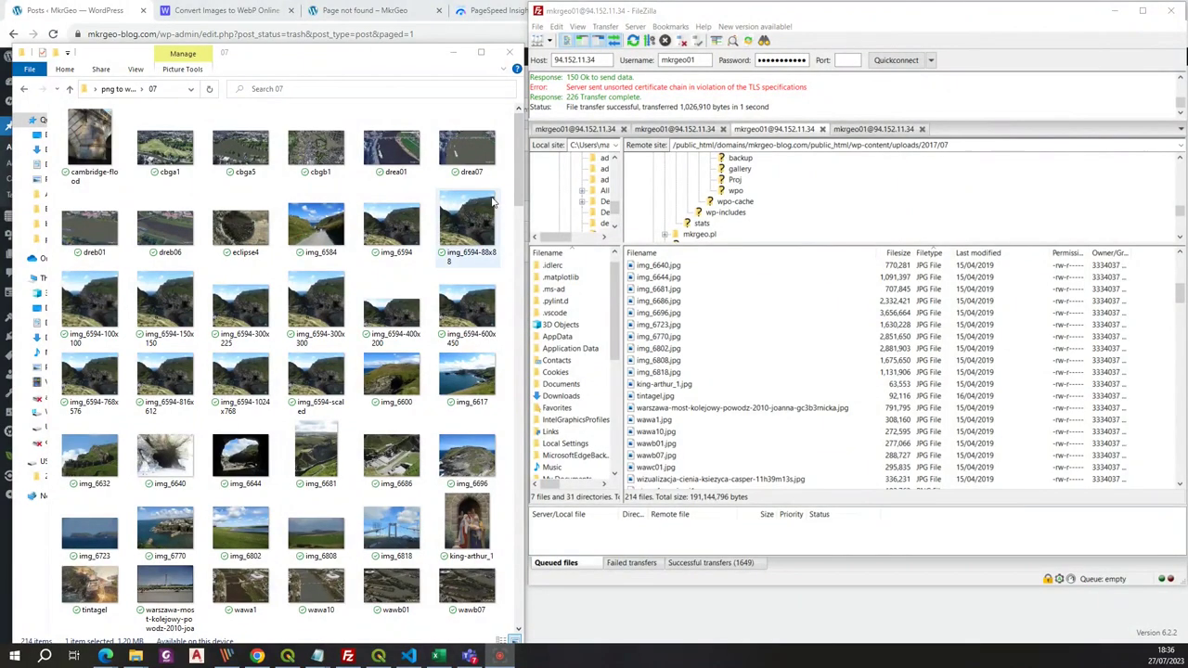
Step: Switch the local 07 folder to the details view and look through its files grouped by type
left_click_drag(523, 194, 505, 369)
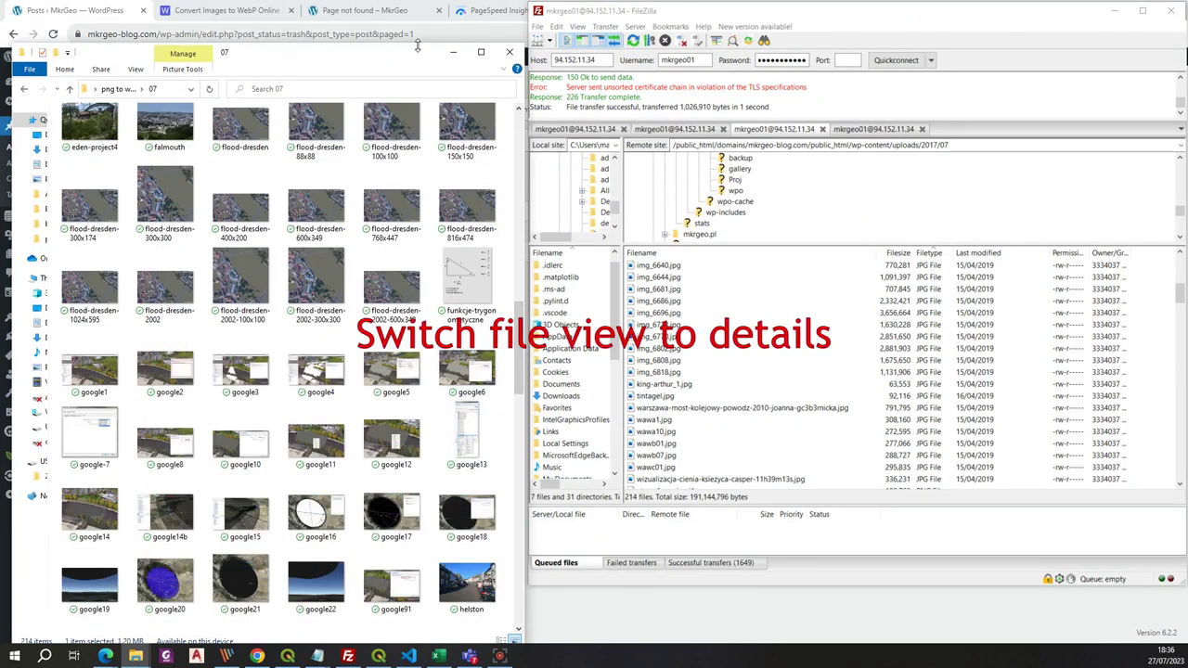
left_click_drag(418, 44, 418, 2)
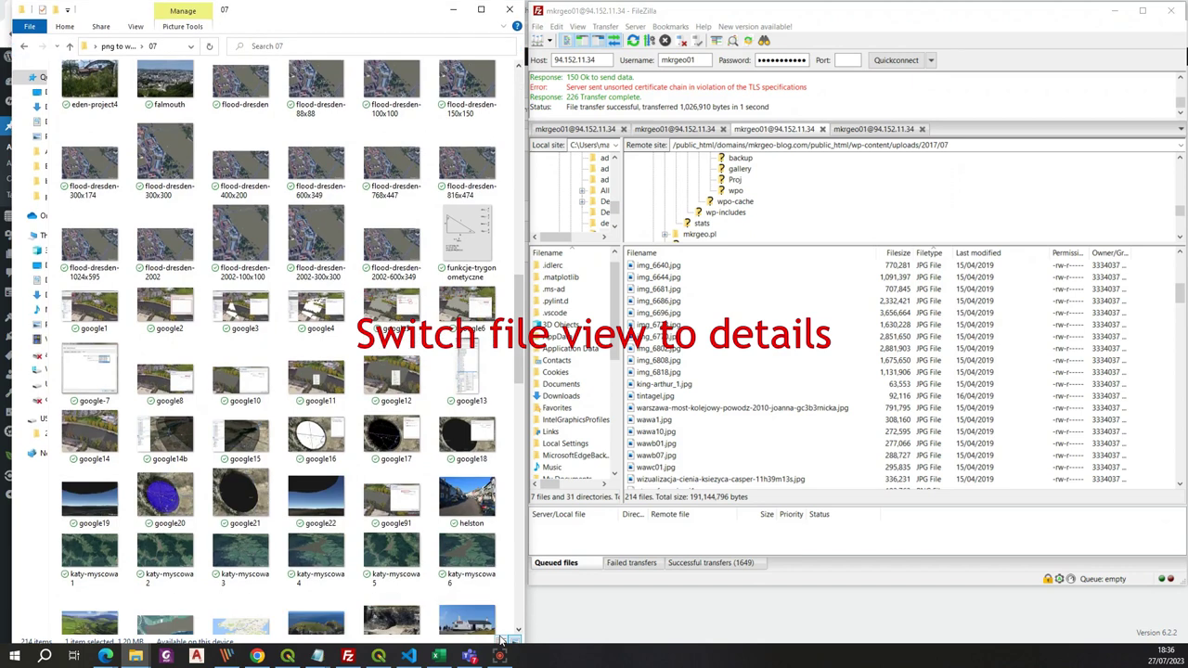
left_click(501, 640)
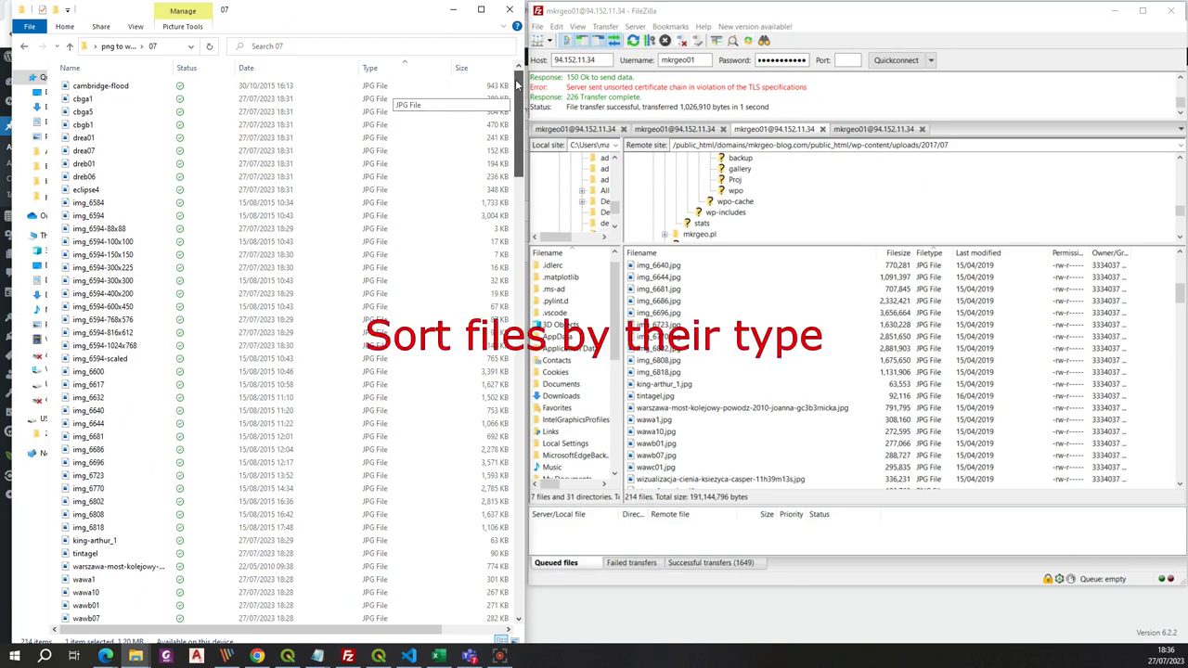
left_click_drag(518, 86, 503, 287)
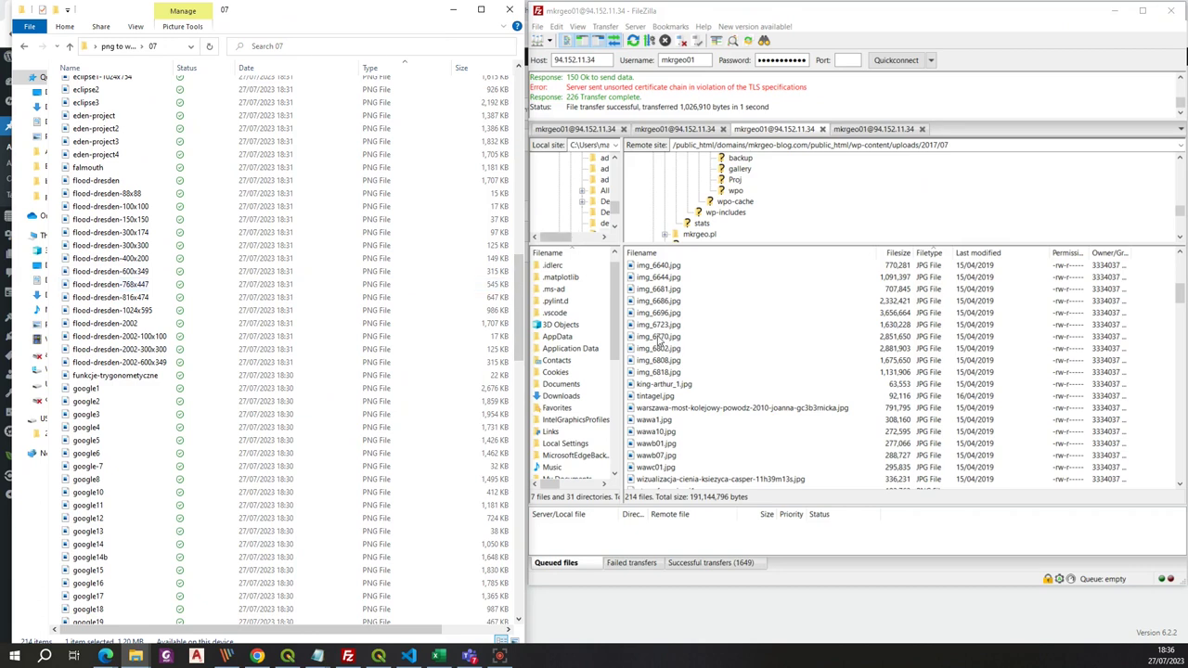
Step: Delete all the .png images from the server's wp-content/uploads/2017/07 folder
left_click_drag(1180, 295, 1179, 264)
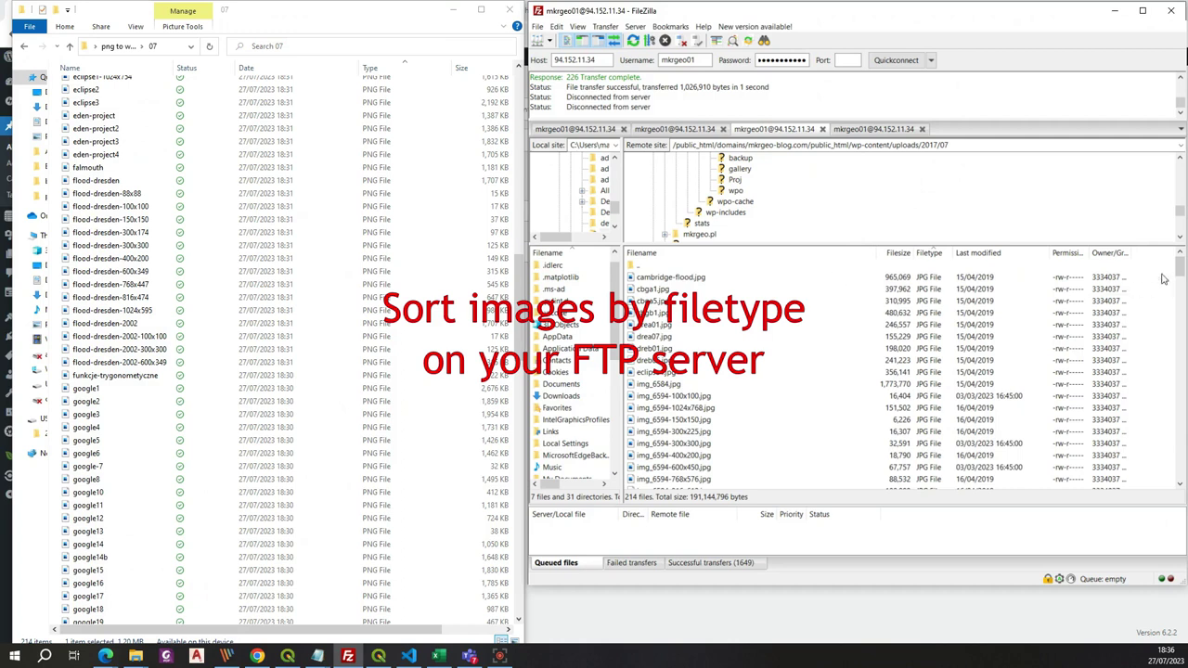
left_click_drag(1176, 271, 593, 564)
right_click(674, 442)
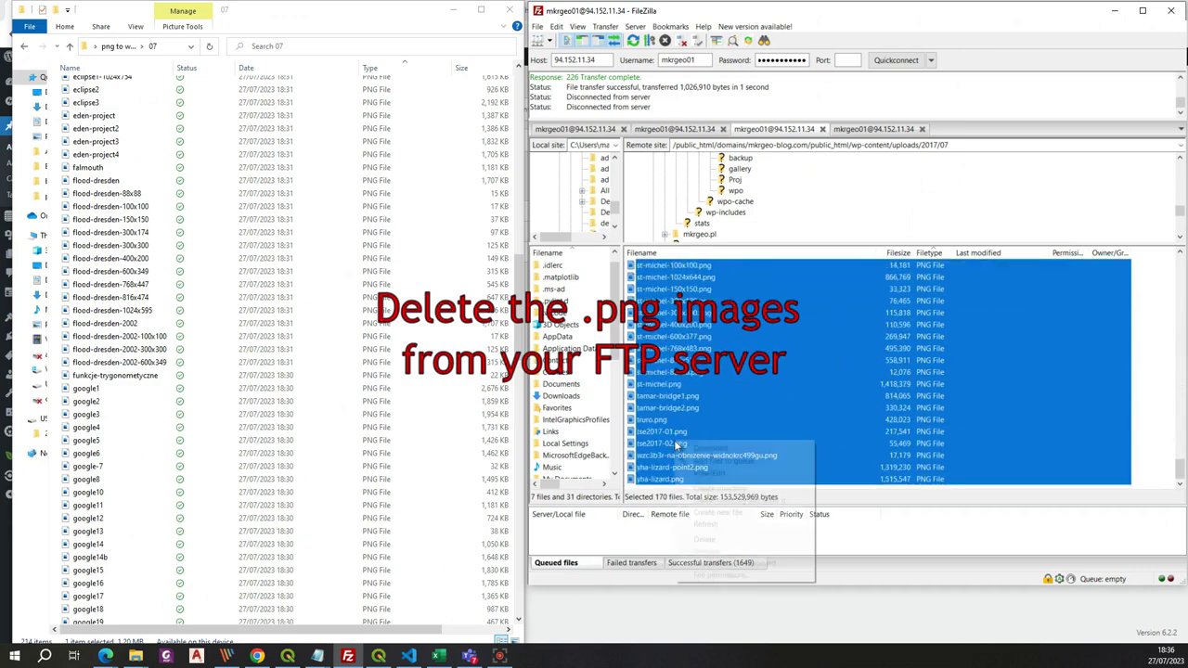
left_click(703, 541)
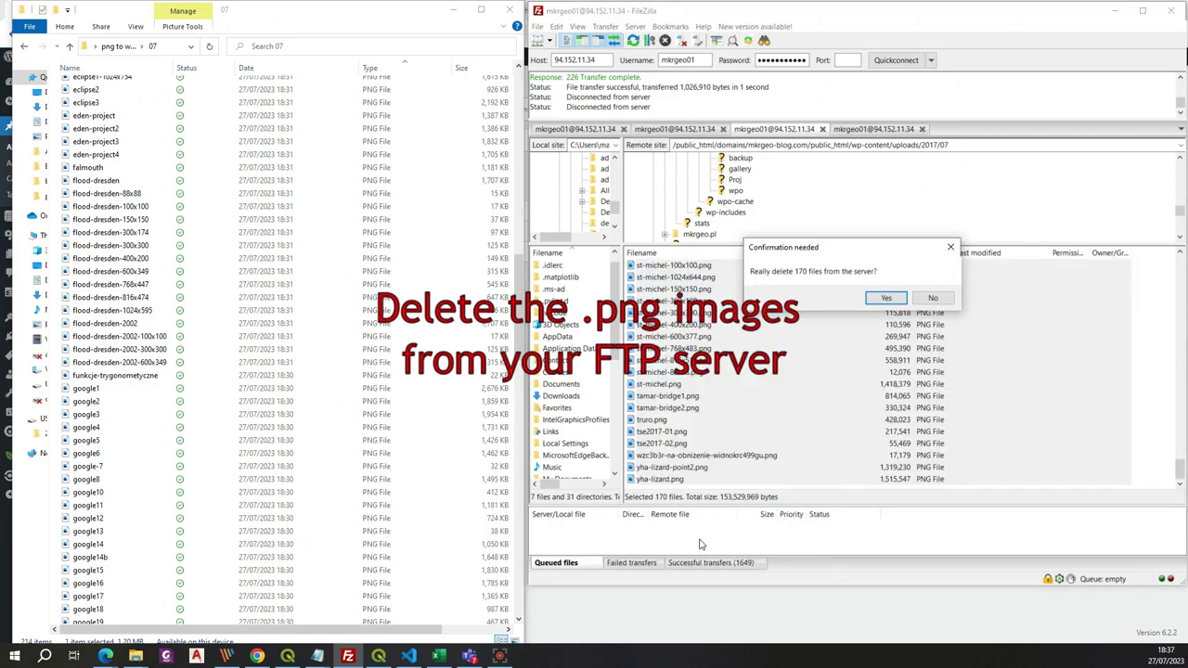
left_click(884, 298)
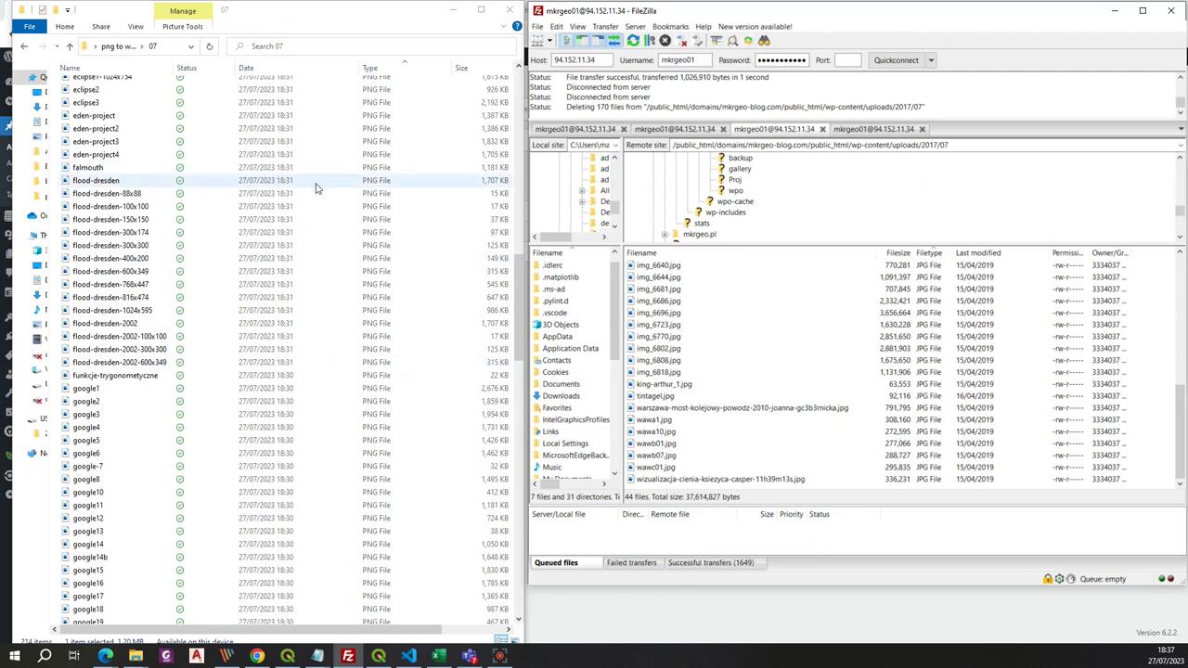
Step: Load all the PNG files from the local 07 folder into the AnyWebP online converter in Chrome
scroll(344, 200, "up", 3)
left_click(257, 656)
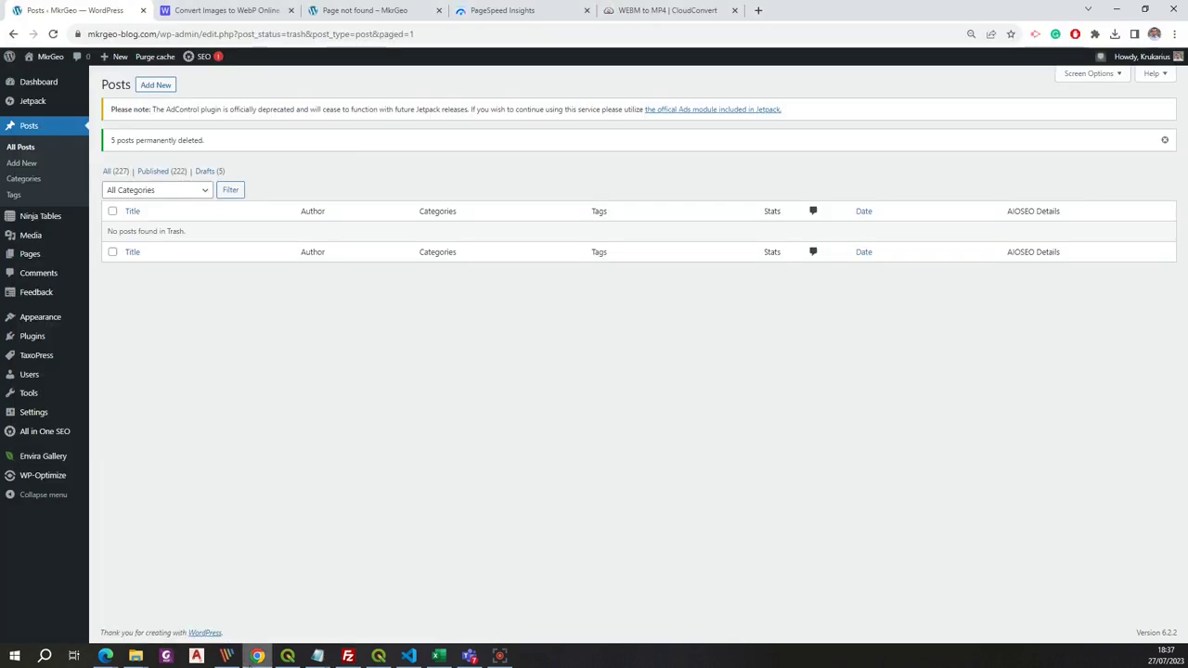
left_click(199, 10)
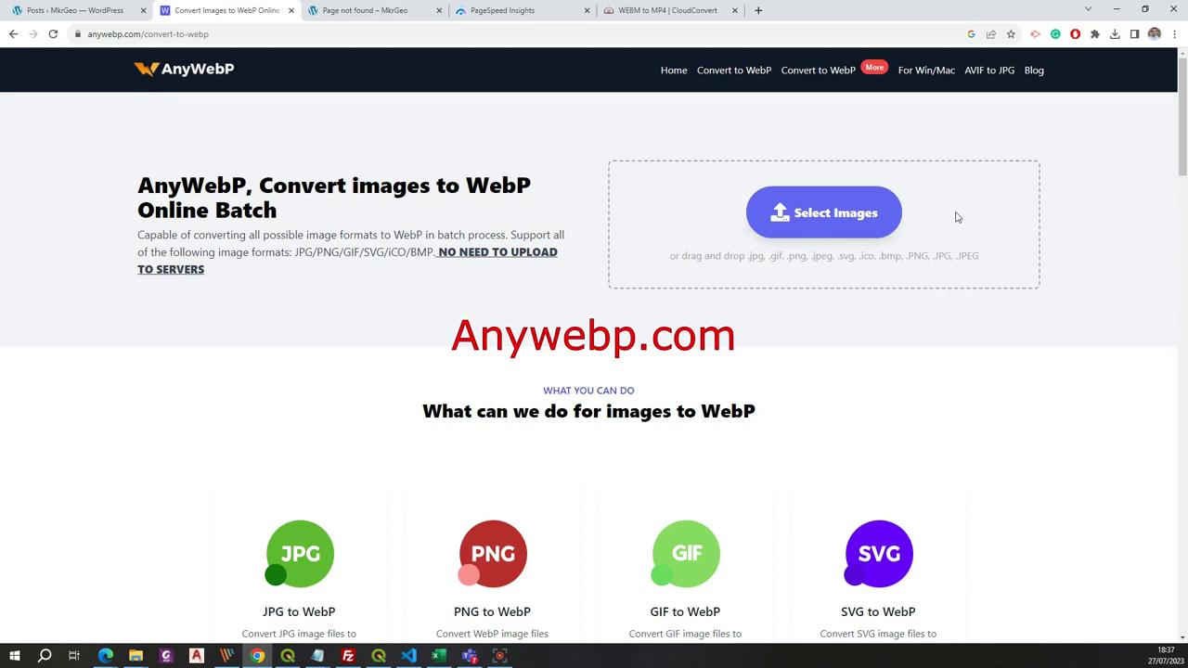
left_click(135, 656)
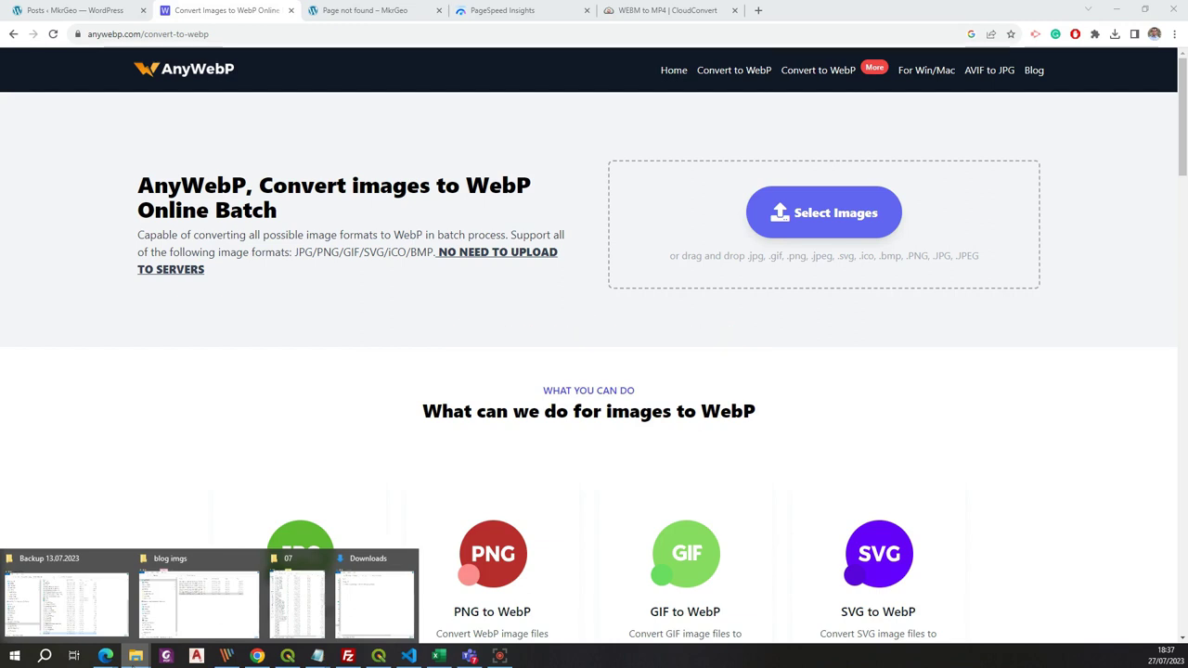
left_click(295, 560)
scroll(393, 254, "up", 11)
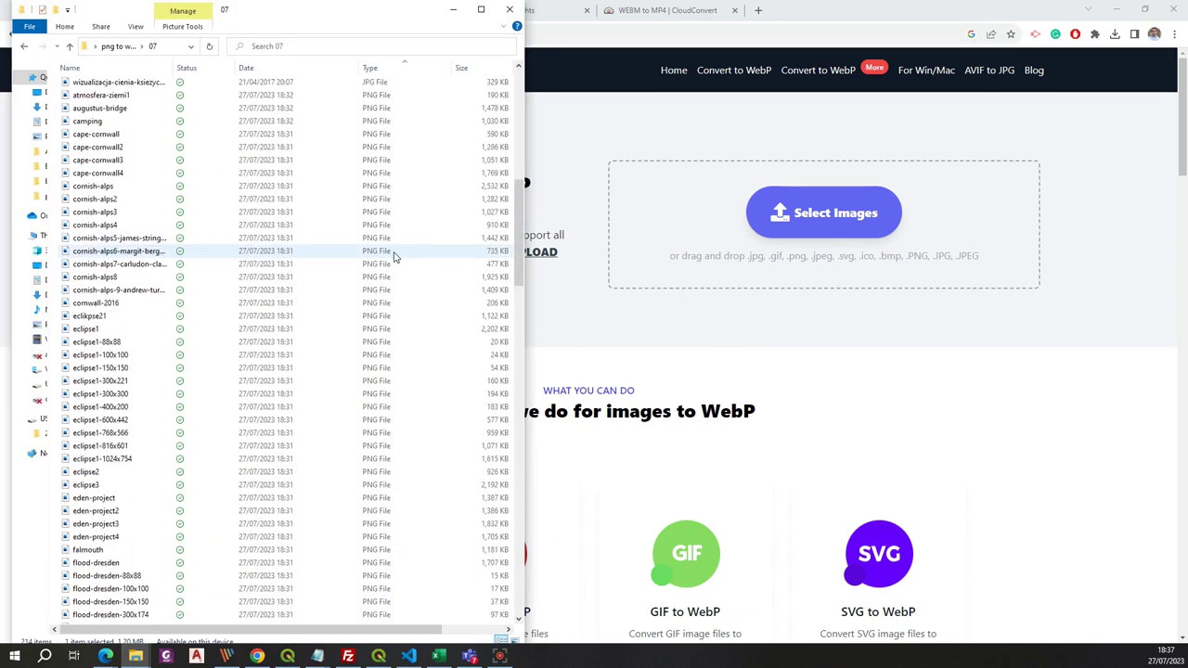
left_click_drag(62, 252, 416, 628)
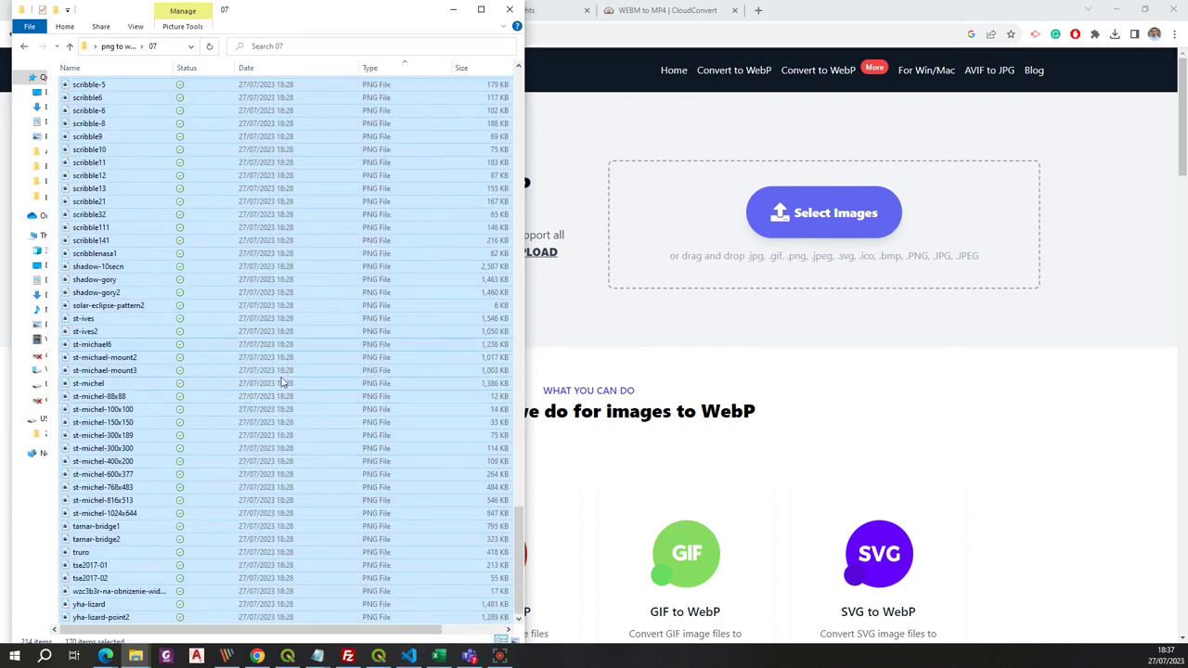
left_click_drag(266, 377, 843, 219)
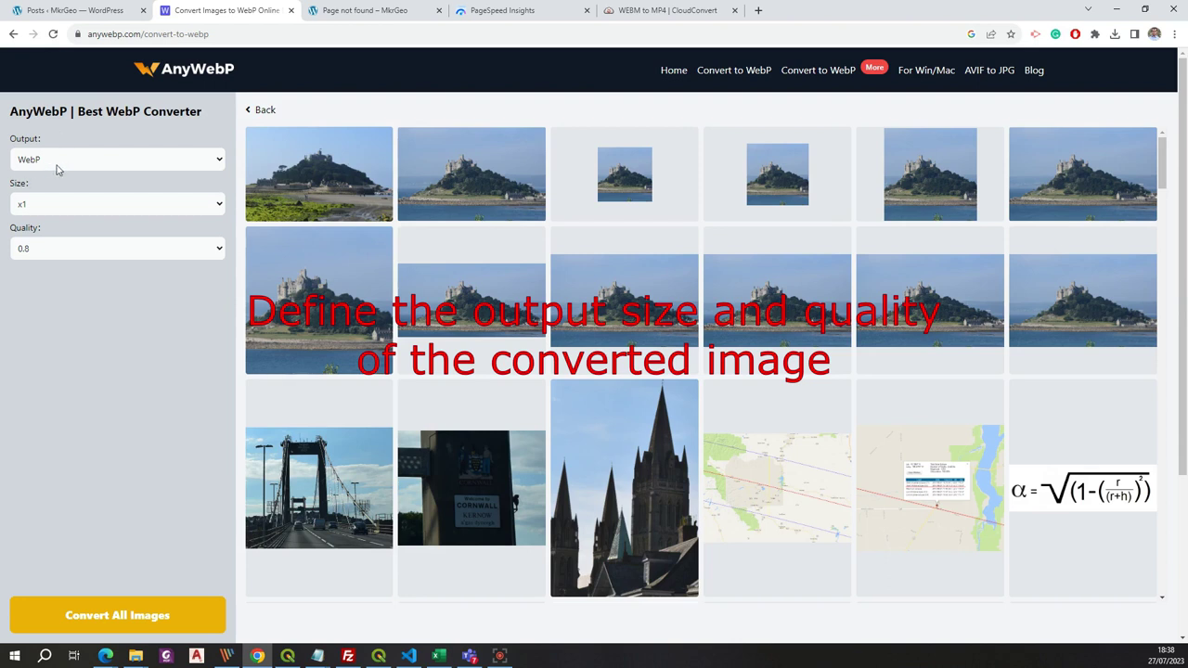
Step: Convert all the loaded images with output WebP, size x1 and quality 0.8
left_click(222, 159)
left_click(223, 164)
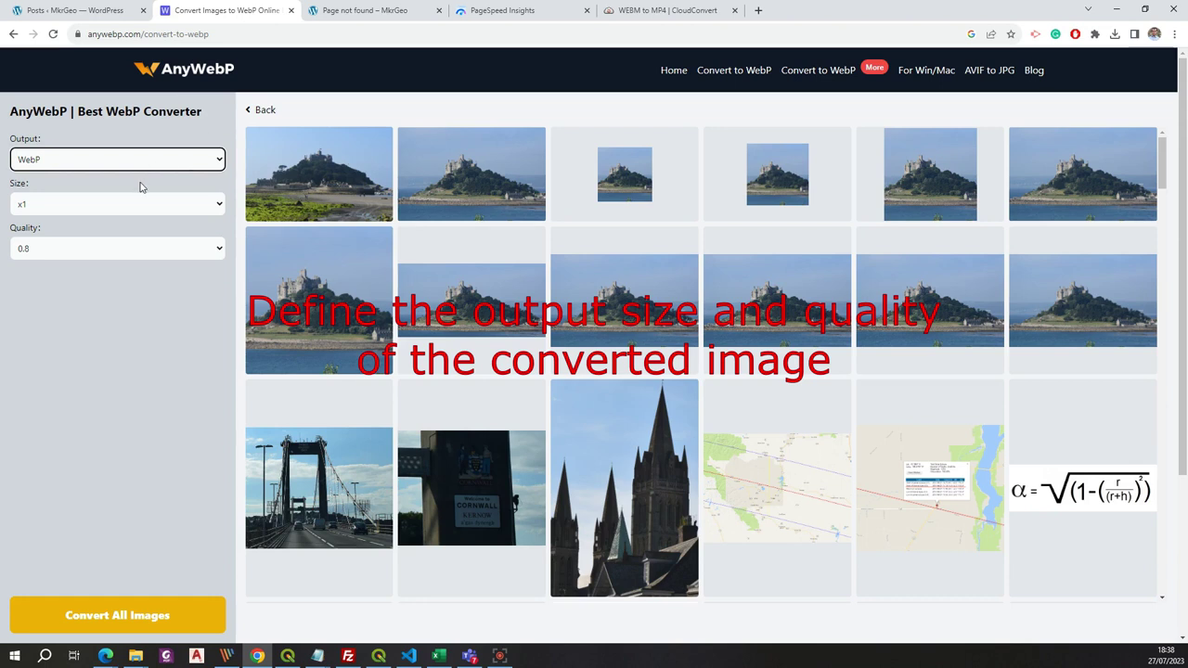
left_click(220, 205)
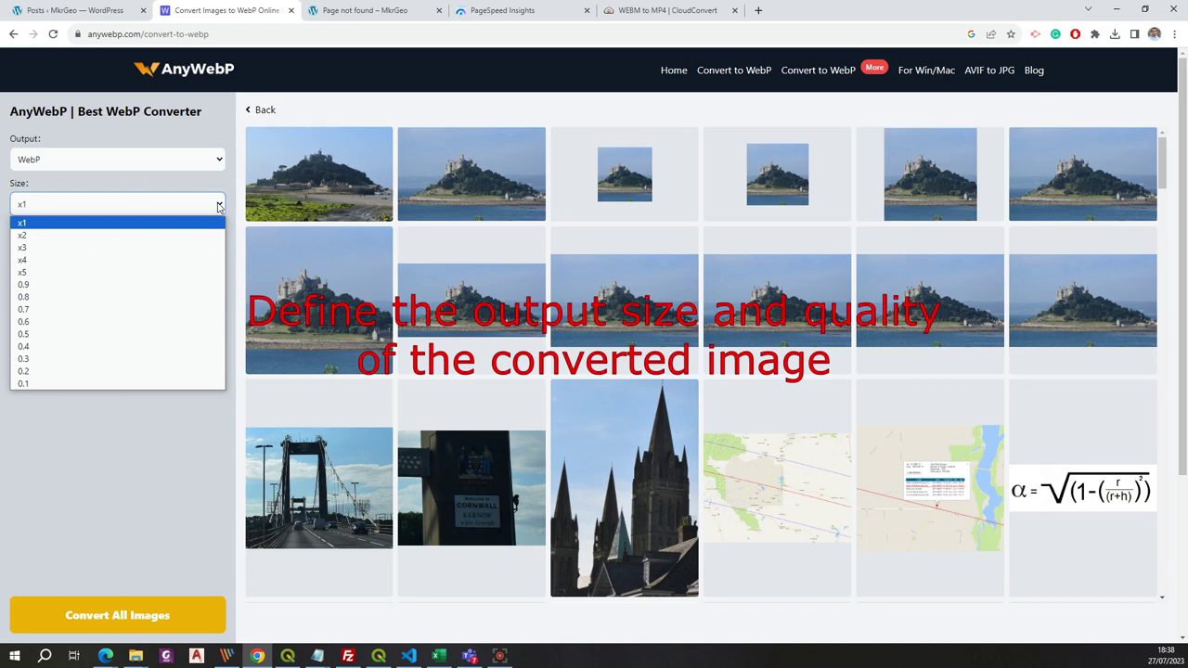
left_click(219, 206)
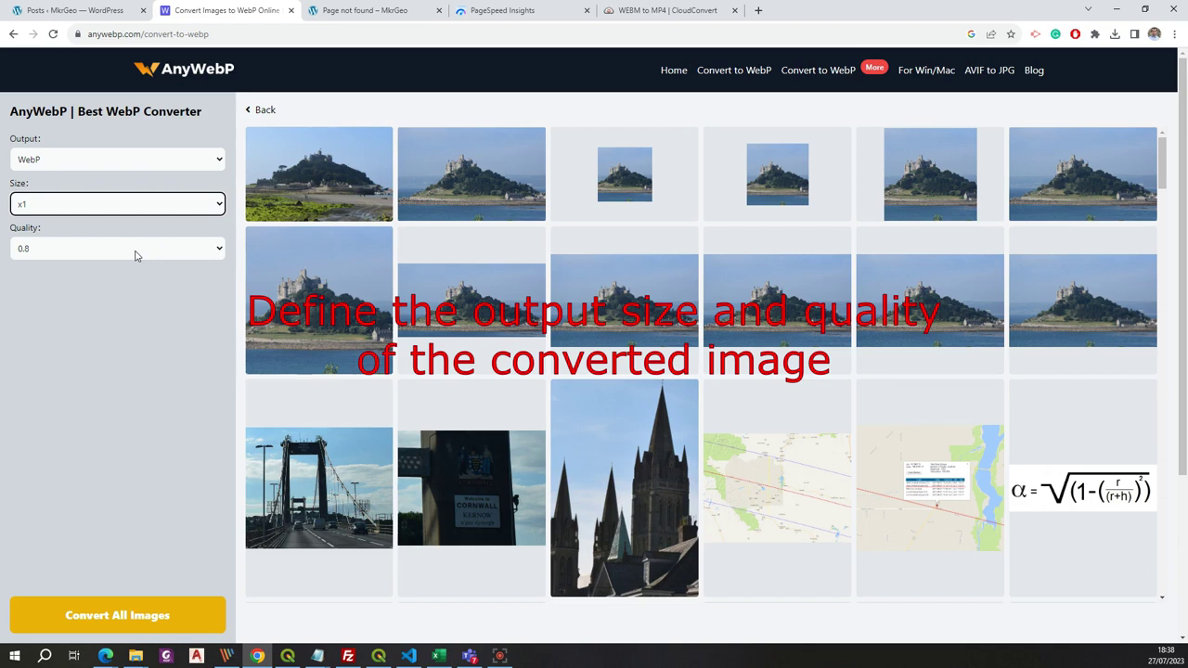
left_click(200, 249)
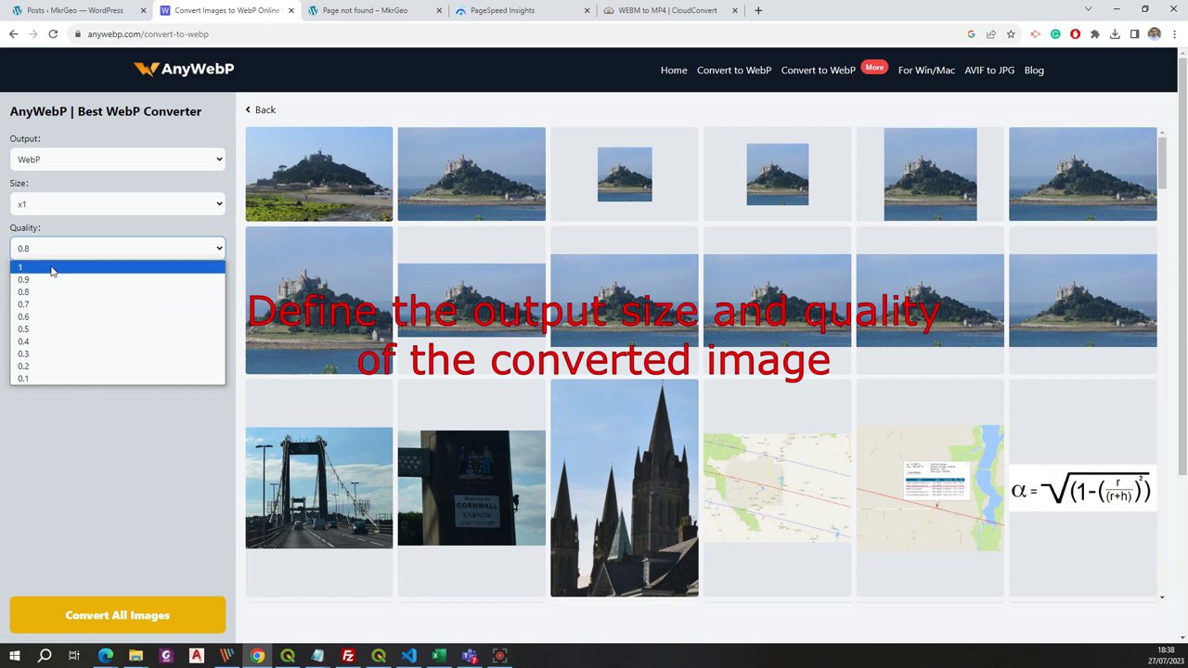
left_click(53, 293)
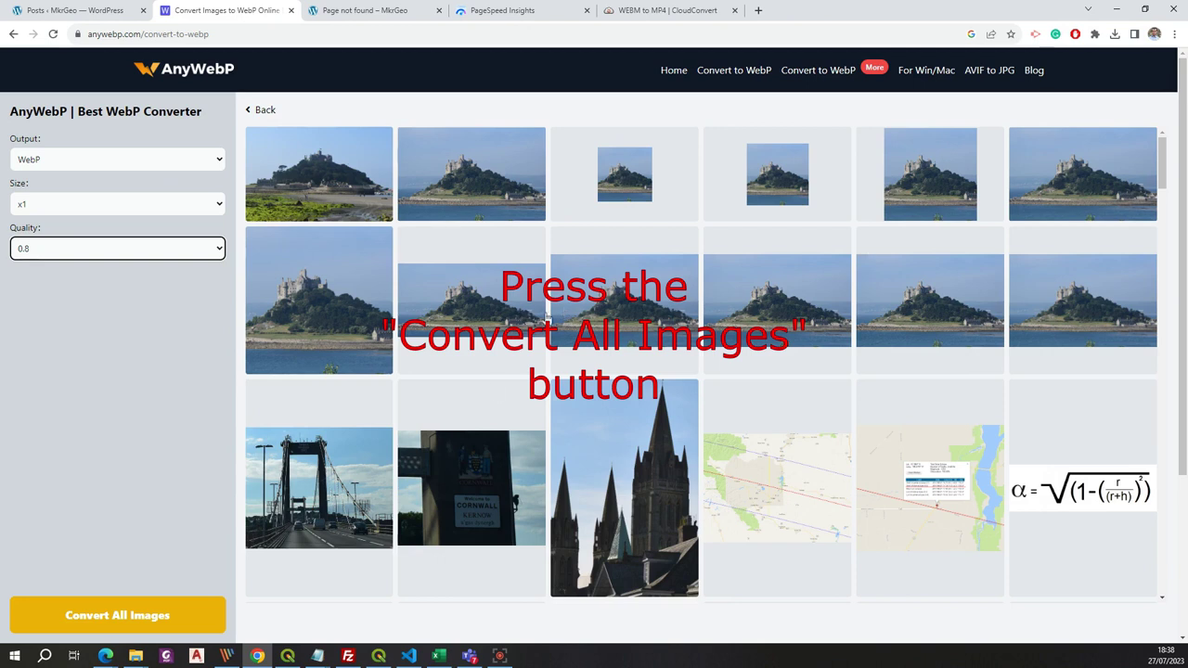
left_click(133, 615)
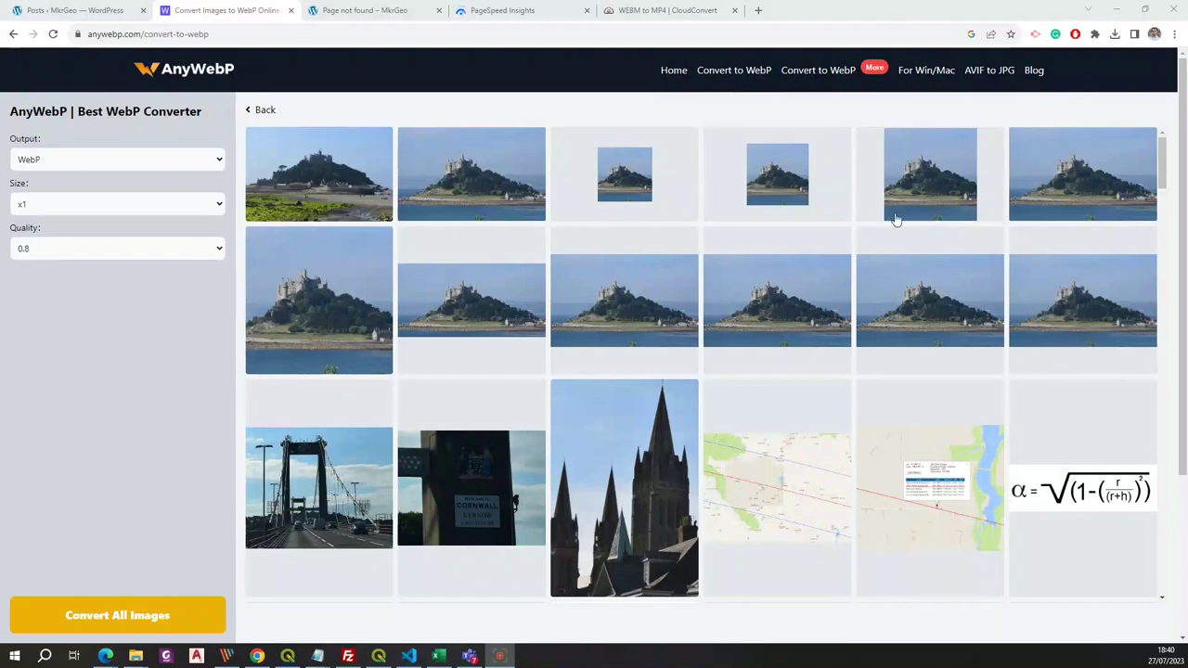
Step: Show the downloaded WebP archive in its folder and check the size of the original 07 folder in its properties
left_click(1114, 36)
left_click(1075, 132)
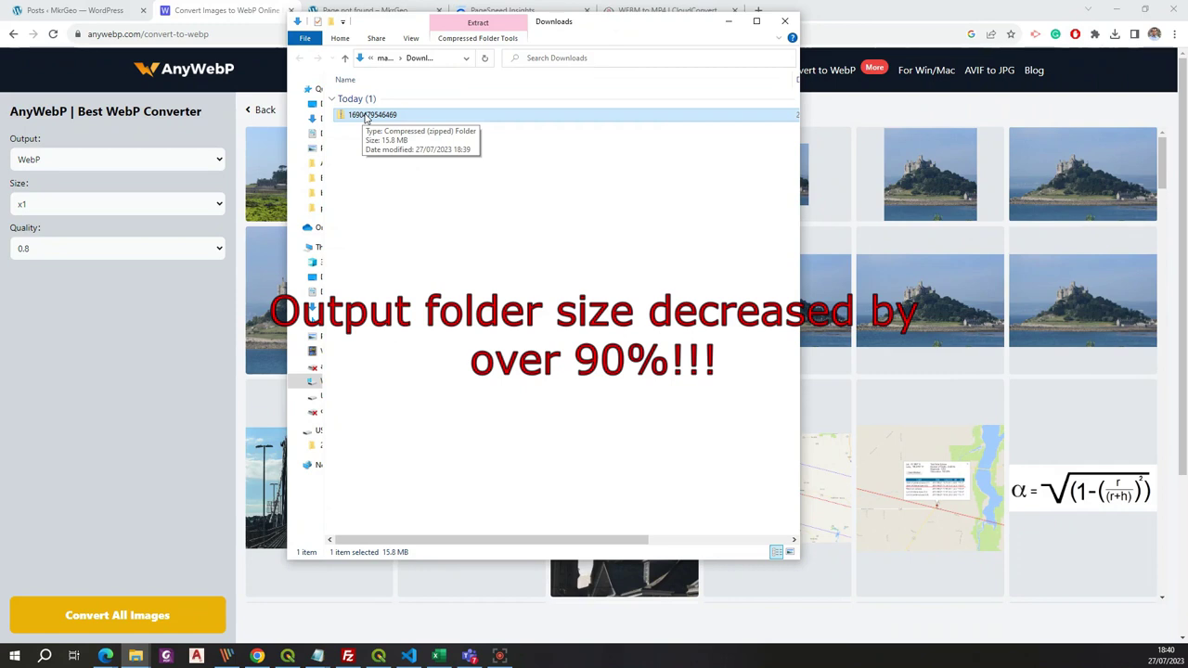
left_click(144, 655)
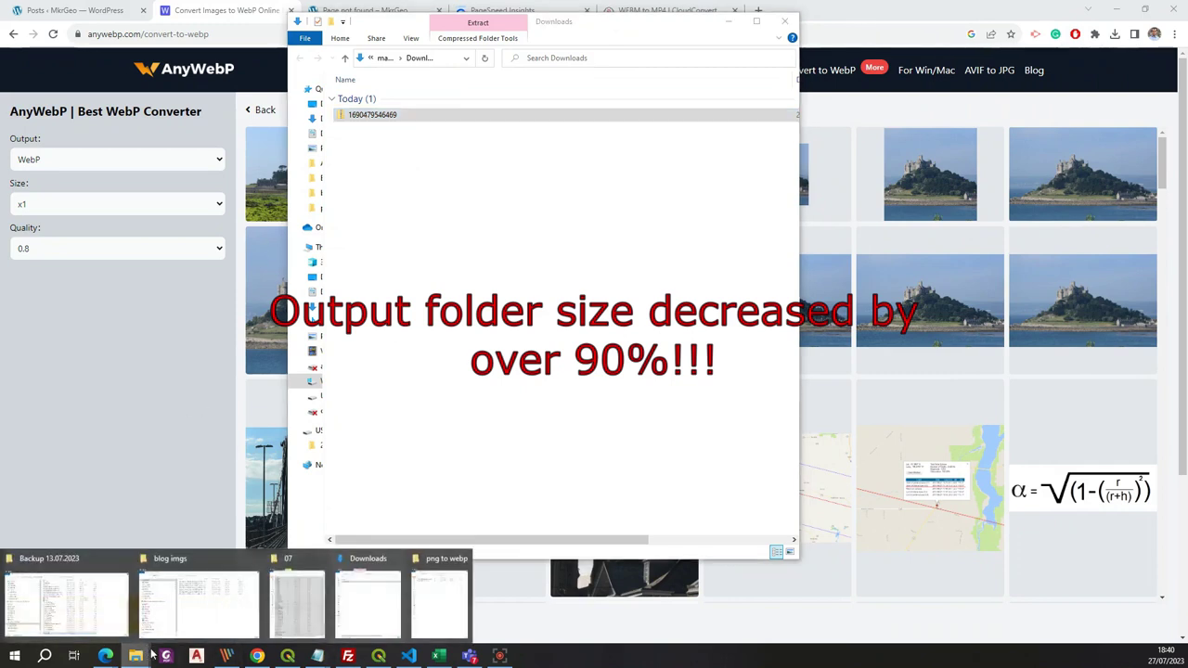
left_click(297, 603)
left_click(124, 46)
right_click(134, 88)
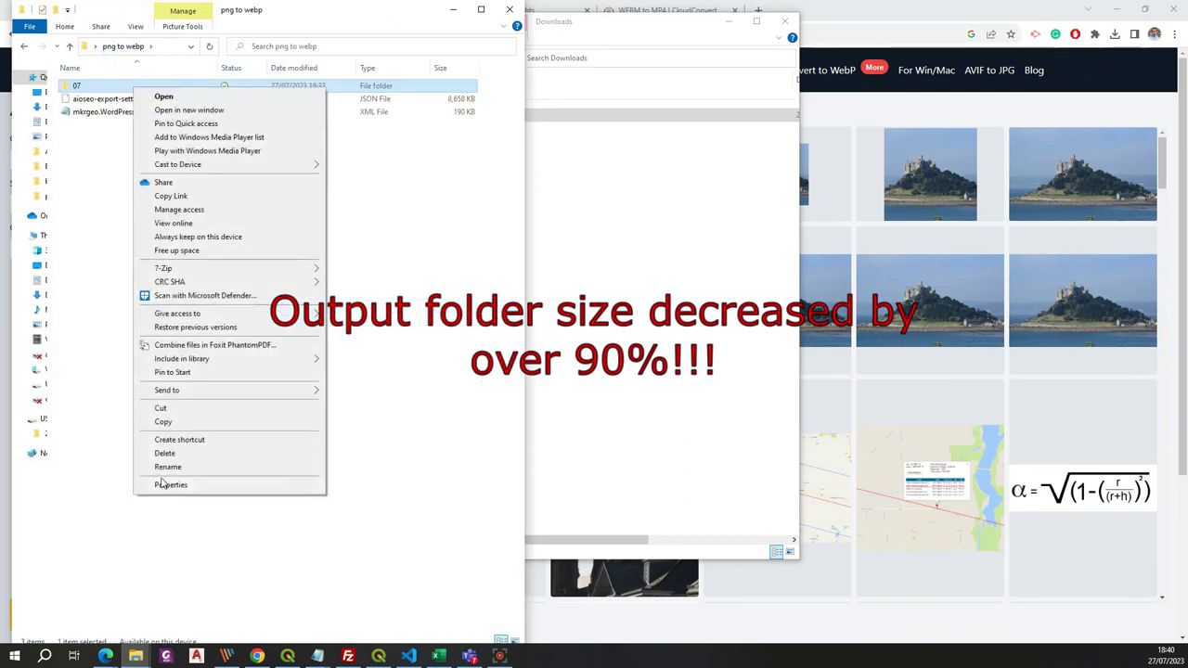
left_click(168, 484)
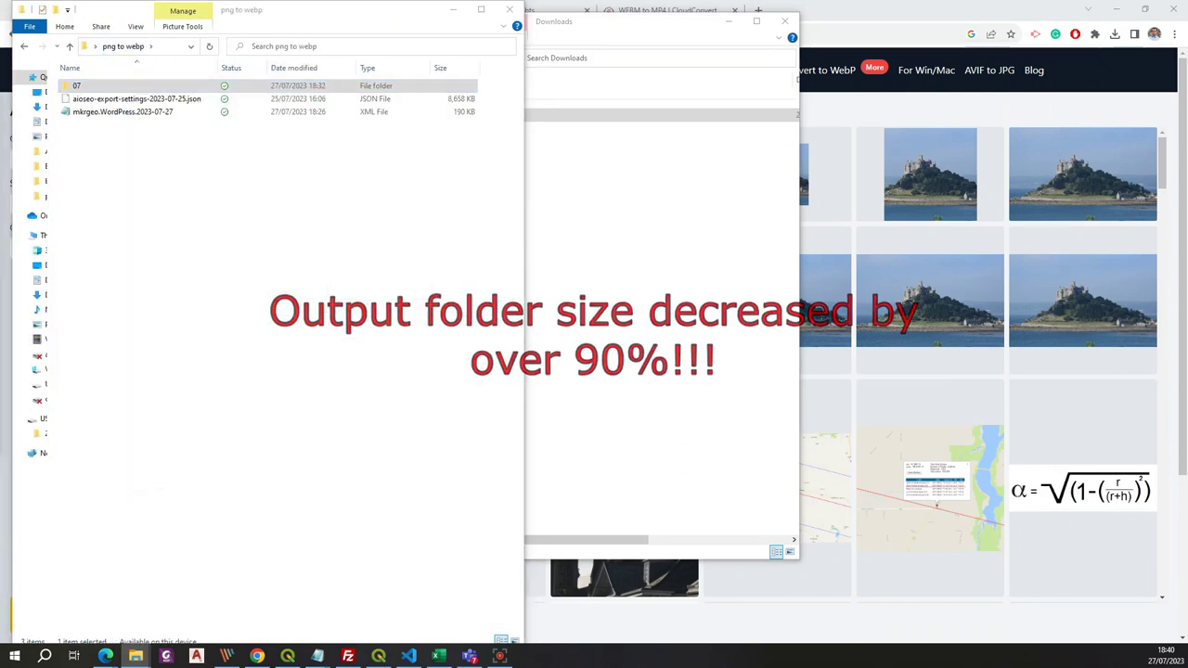
left_click(394, 98)
left_click_drag(382, 17, 437, 149)
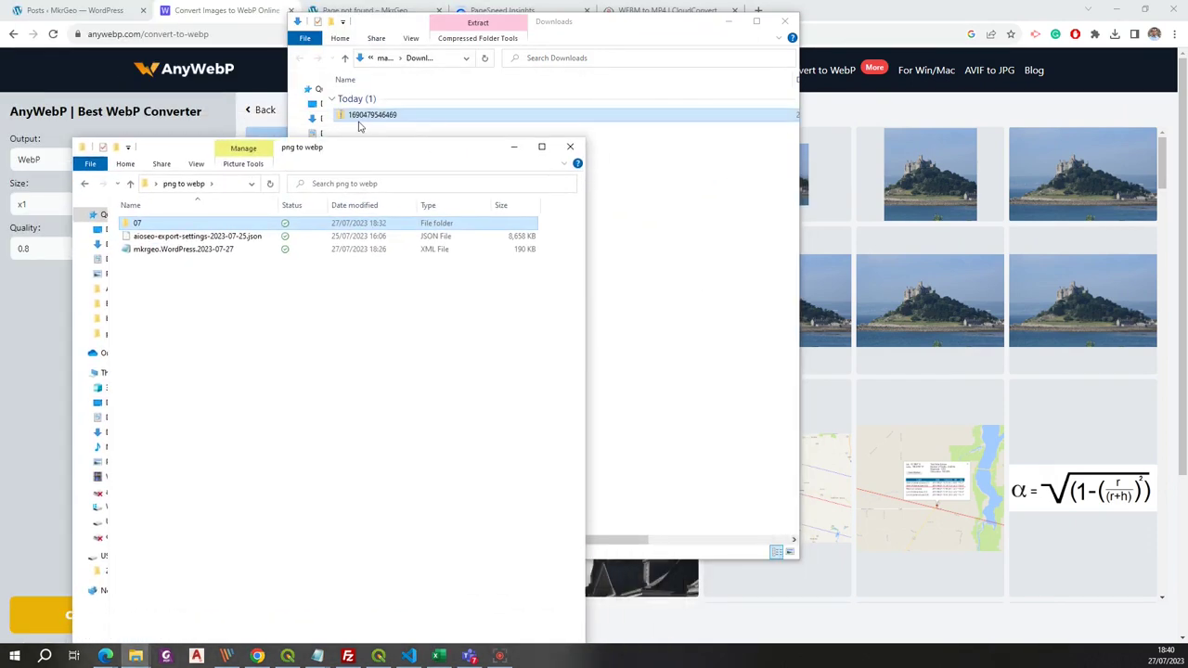
left_click_drag(362, 116, 185, 303)
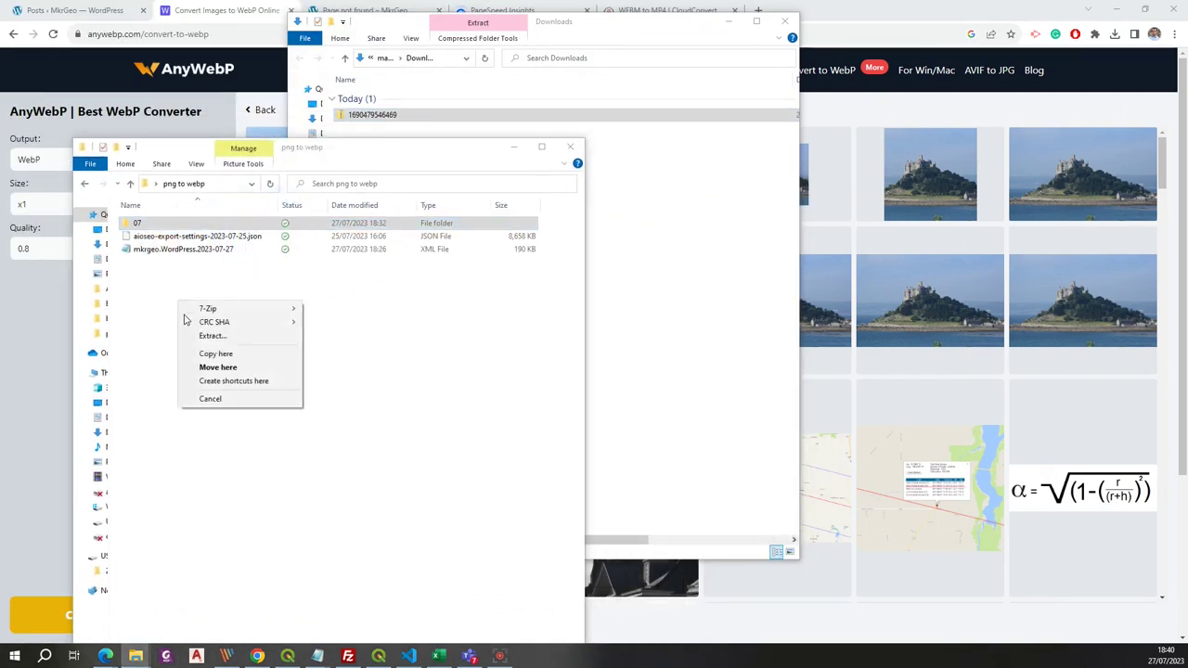
left_click(206, 367)
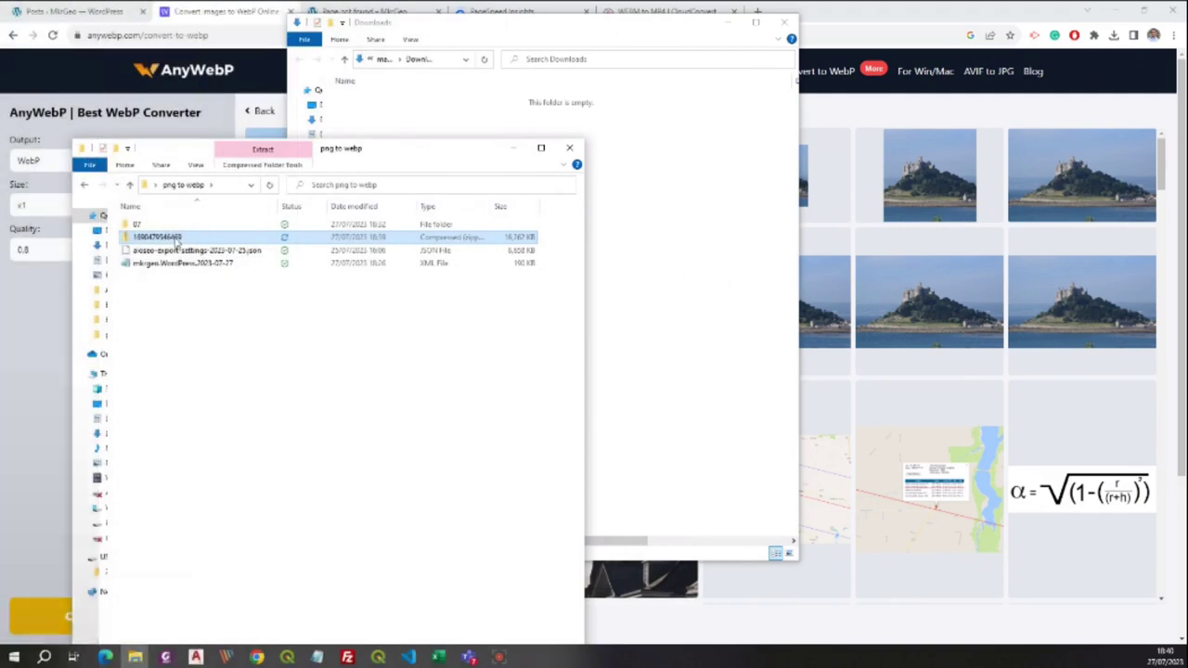
right_click(176, 237)
left_click(214, 290)
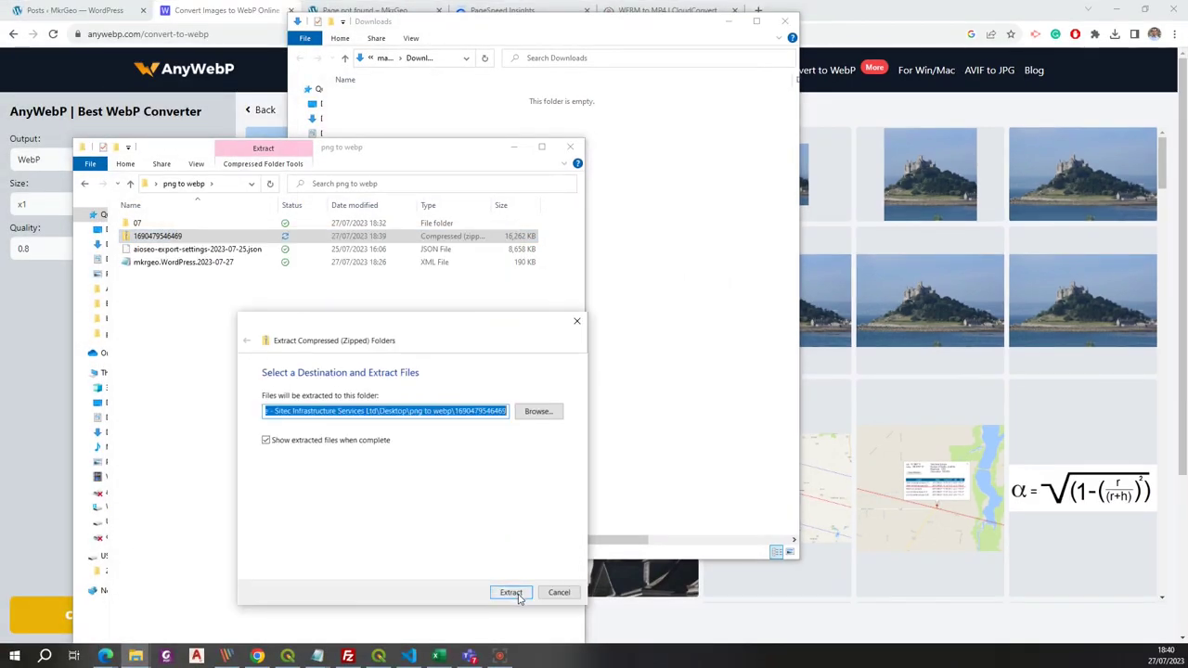
left_click(514, 593)
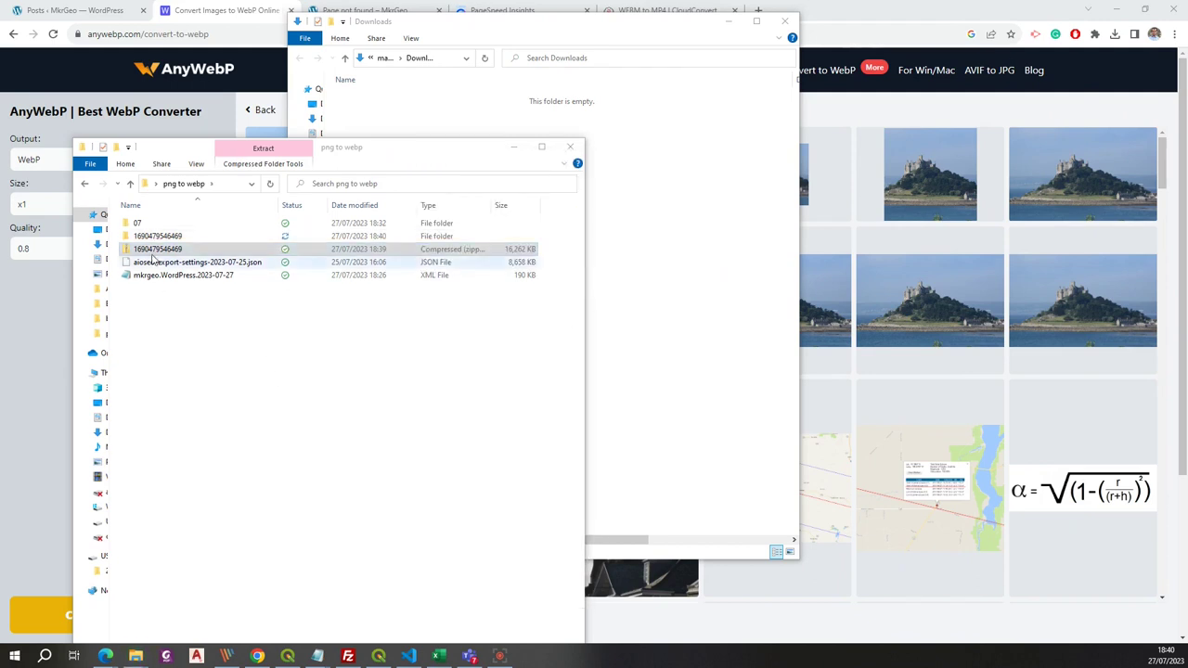
left_click(591, 10)
right_click(149, 236)
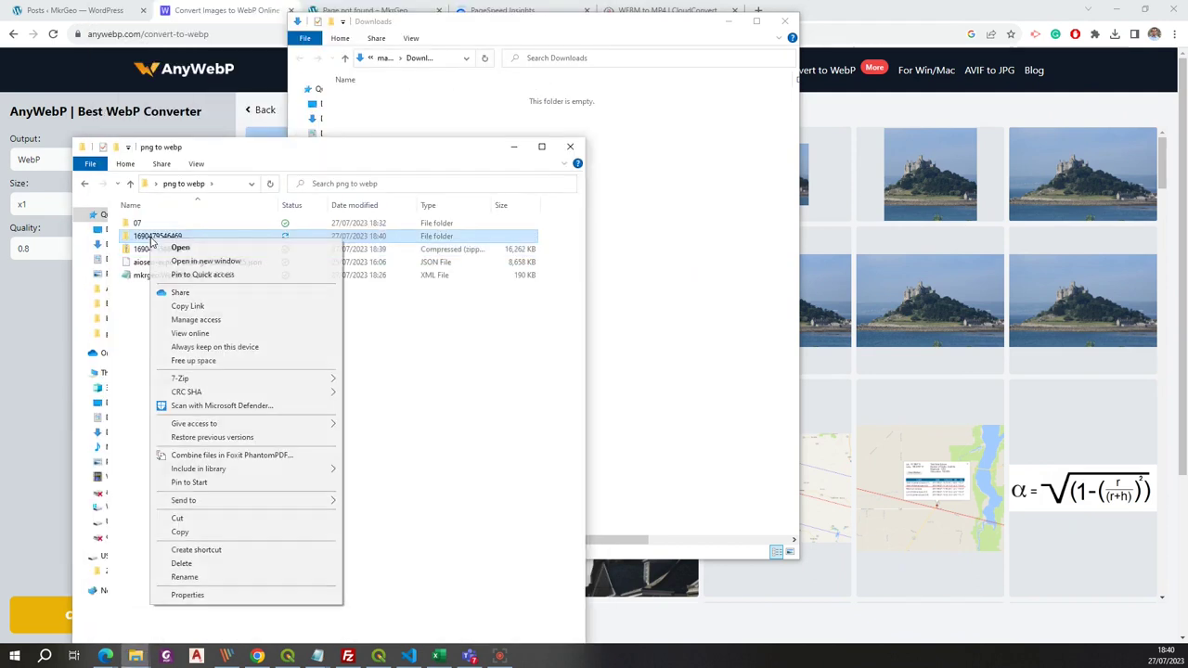
left_click(190, 598)
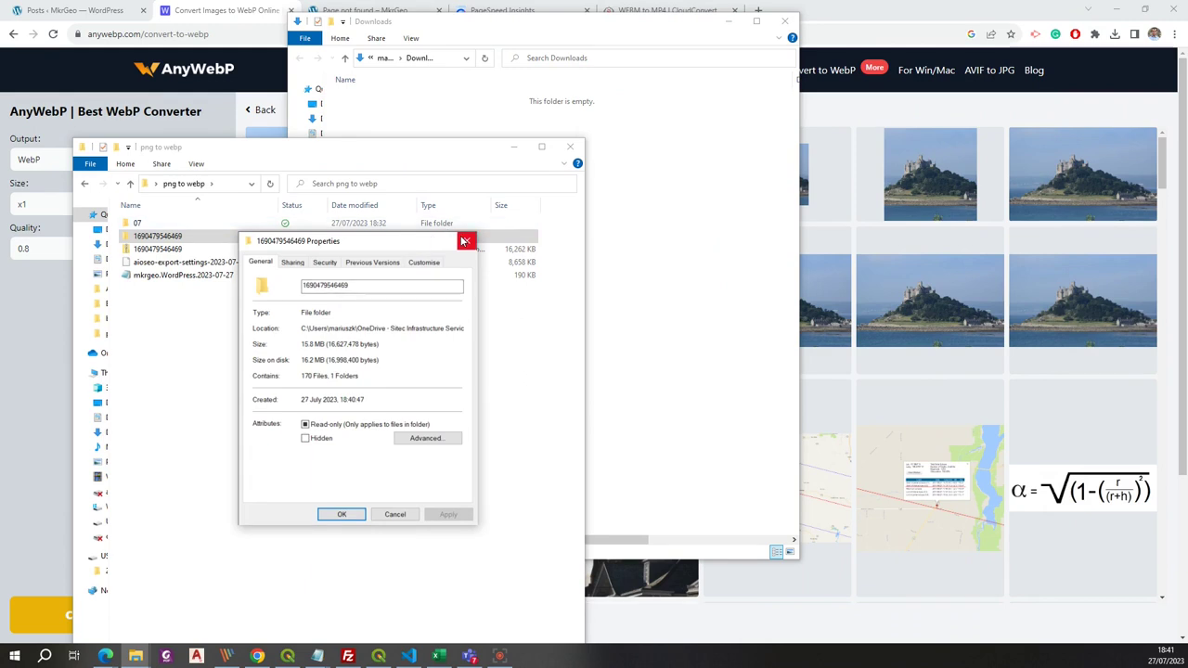
left_click(464, 241)
double_click(136, 237)
double_click(151, 224)
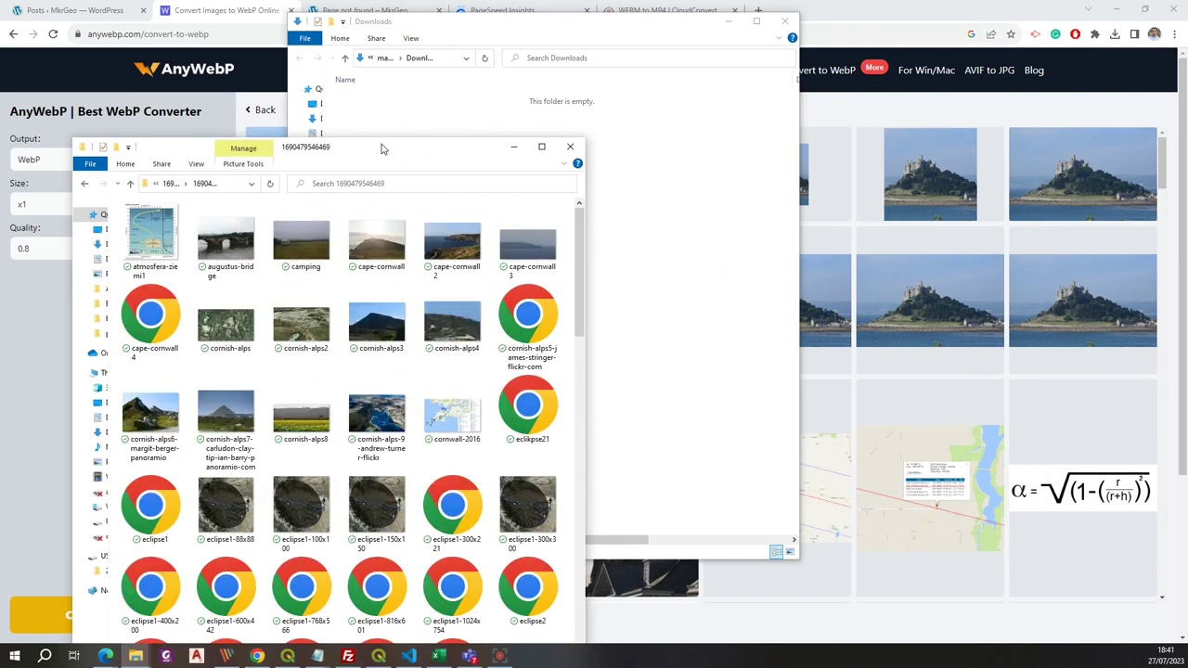
Step: Switch to FileZilla, upload all the converted WebP images to the remote wp-content/uploads/2017/07 folder and review the uploaded files
left_click_drag(381, 149, 345, 40)
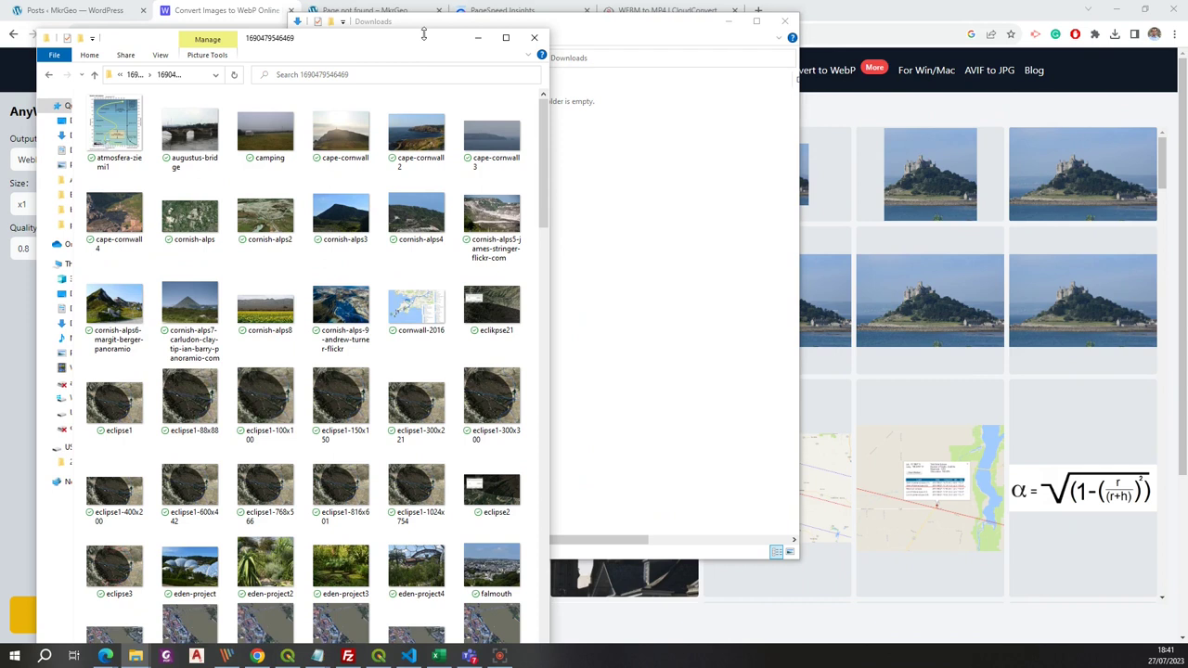
left_click(347, 656)
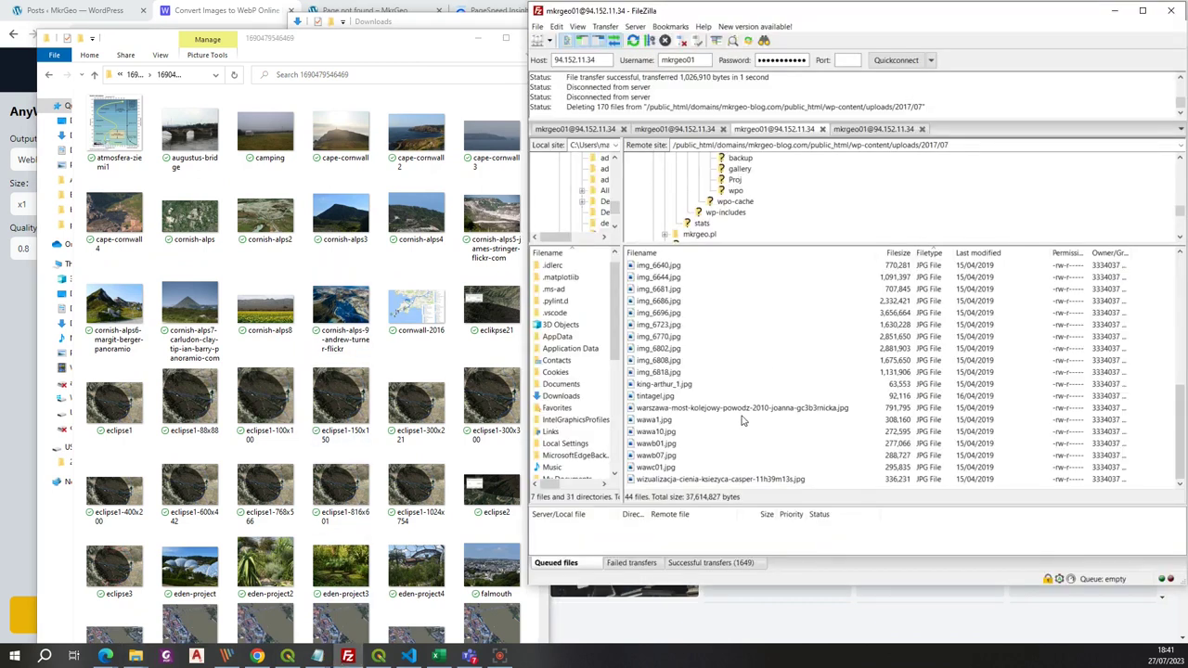
left_click_drag(1183, 423, 1183, 277)
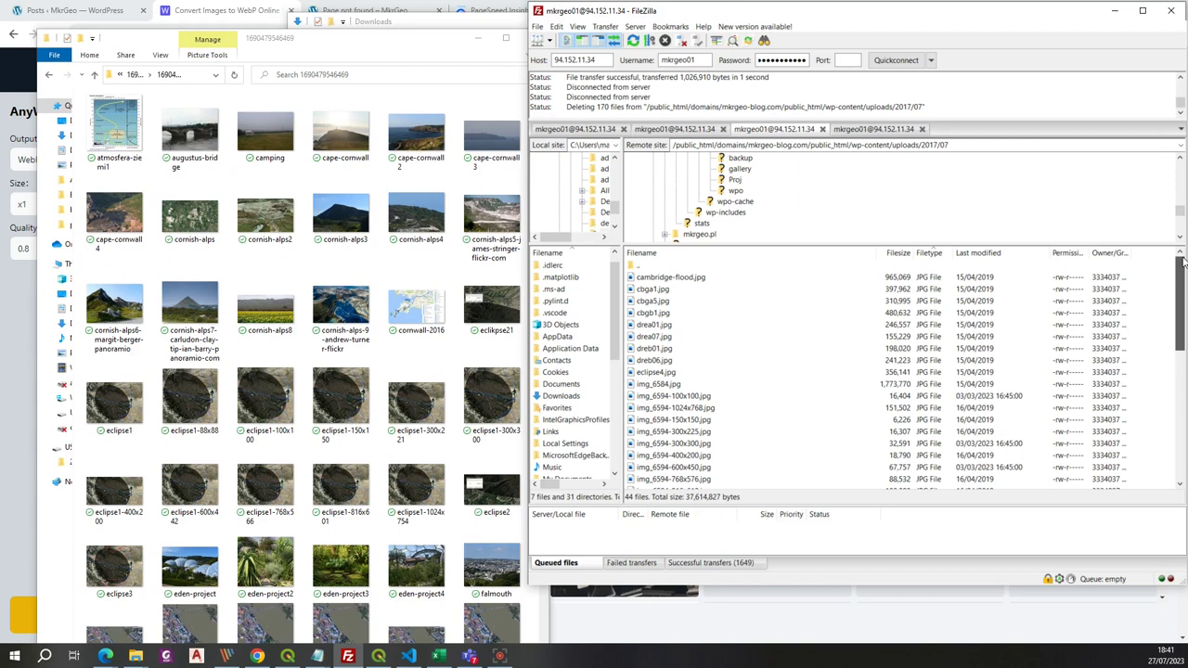
left_click_drag(1183, 264, 1183, 424)
left_click(157, 41)
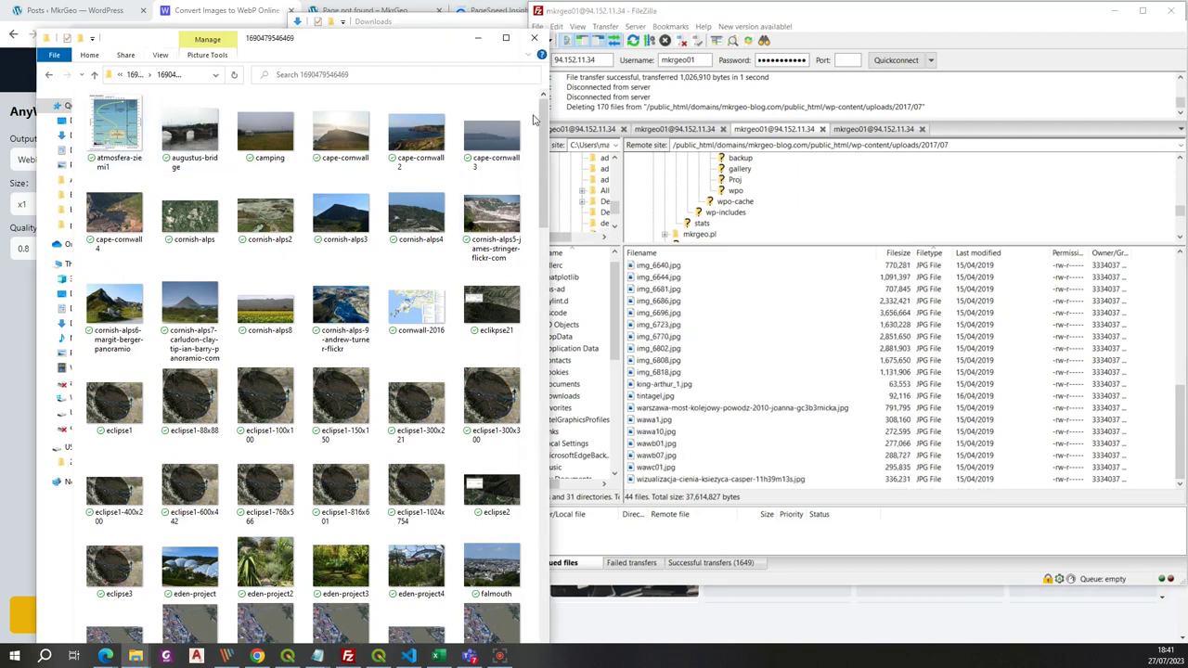
key("ctrl+a")
scroll(534, 119, "down", 1)
left_click_drag(198, 315, 776, 377)
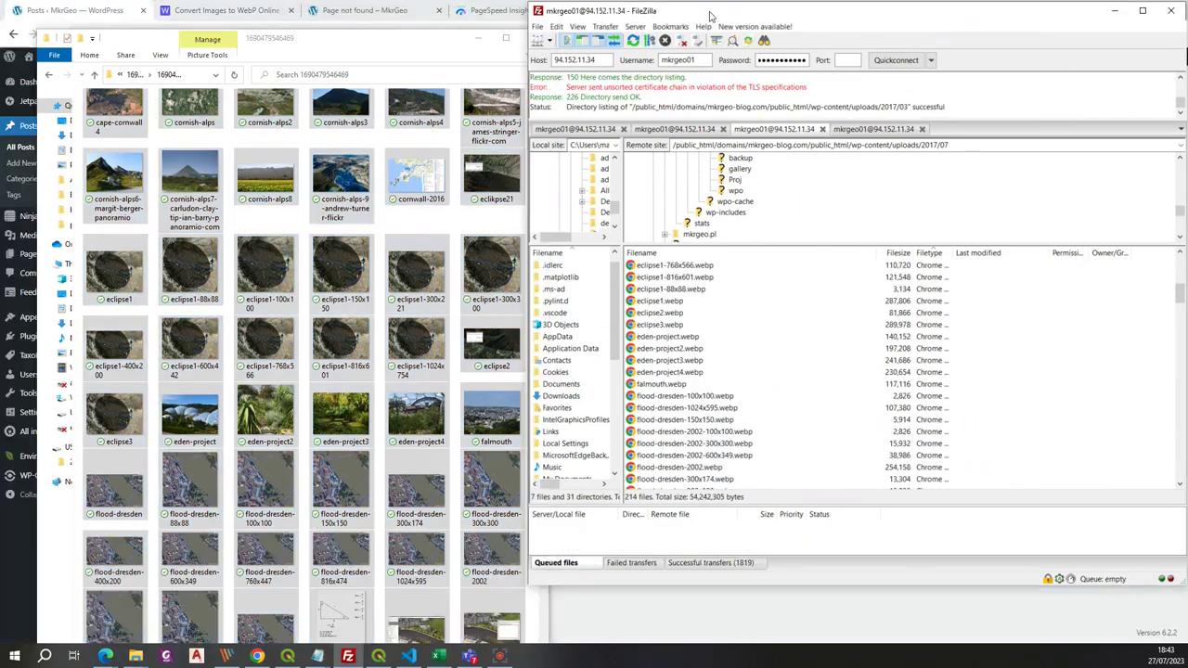
left_click(710, 17)
left_click_drag(1181, 306, 1160, 277)
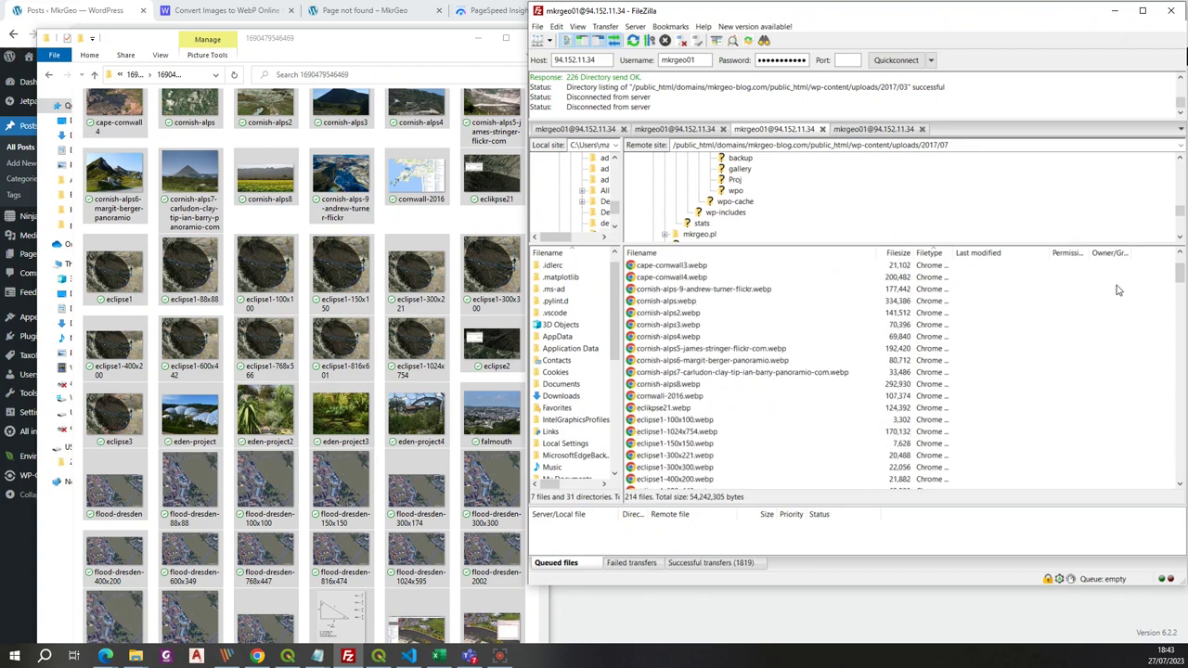
Step: Switch to the blog's WordPress admin in the browser and run the WordPress importer
left_click(394, 18)
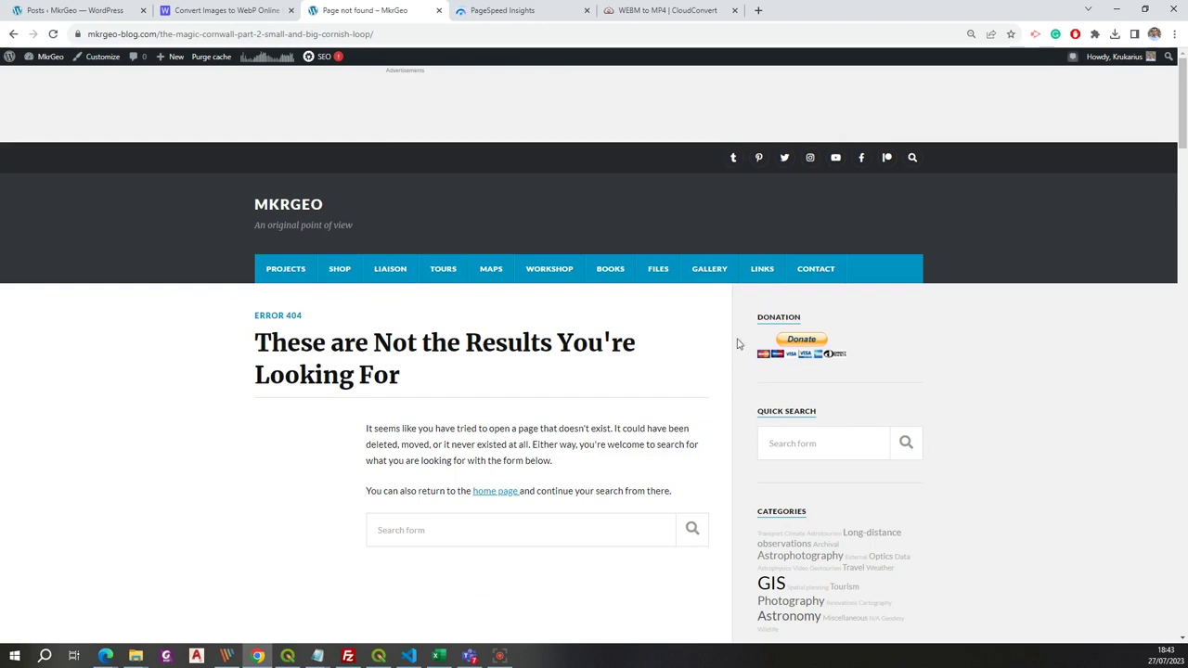
left_click(42, 9)
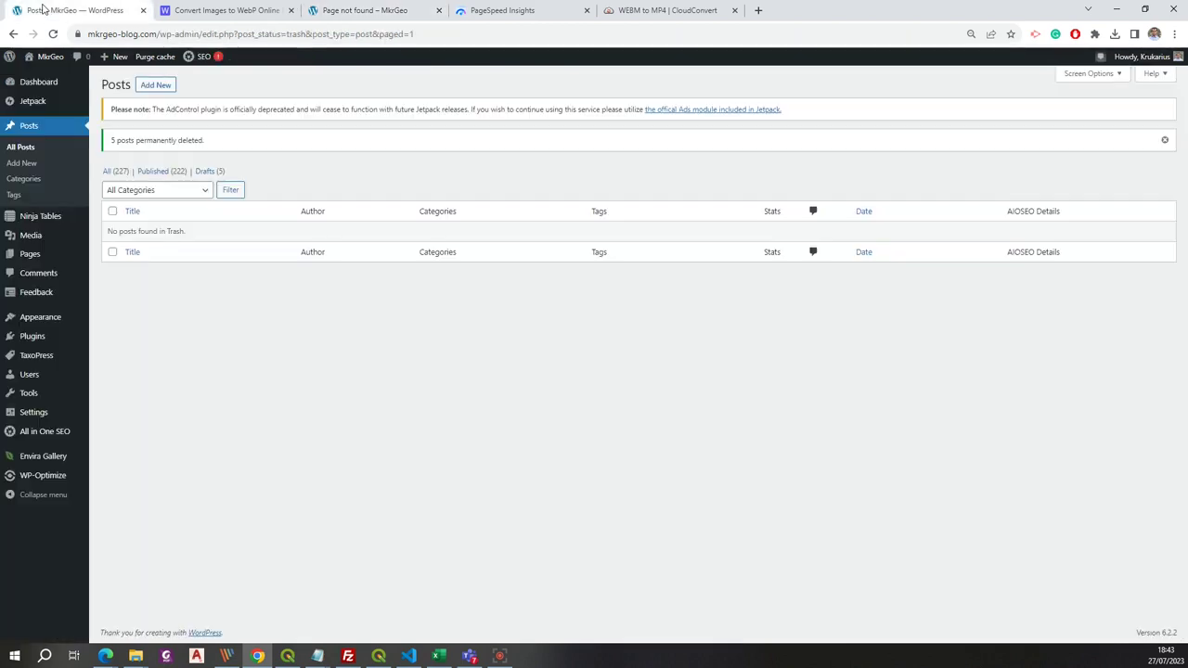
mouse_move(21, 397)
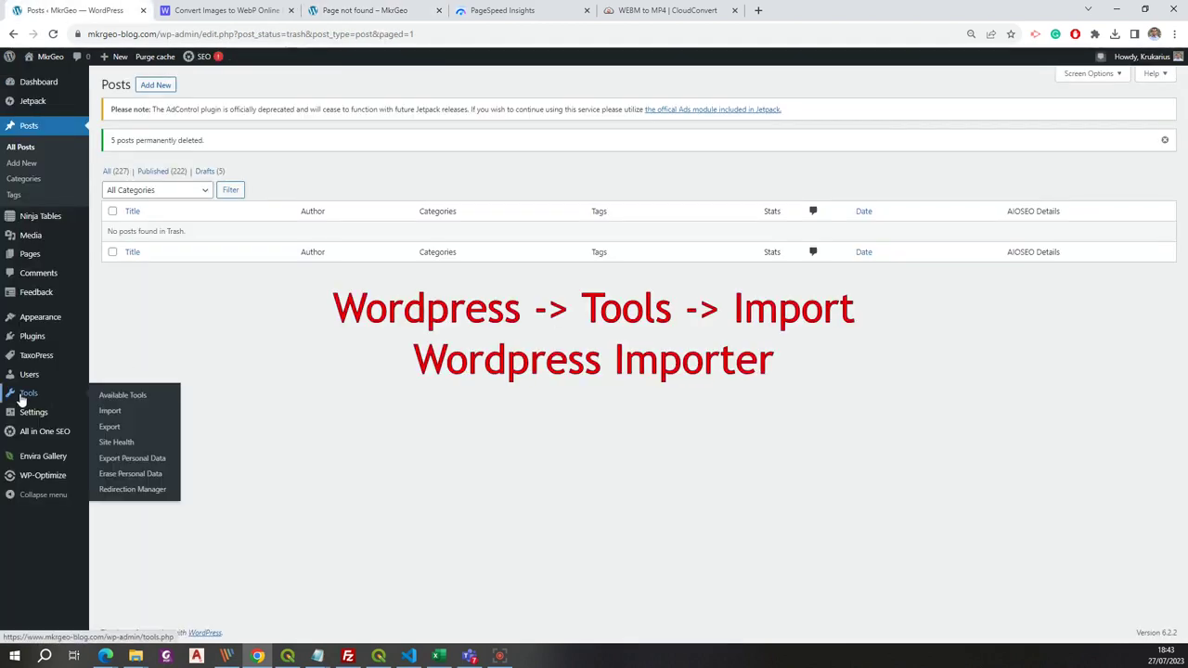
left_click(110, 414)
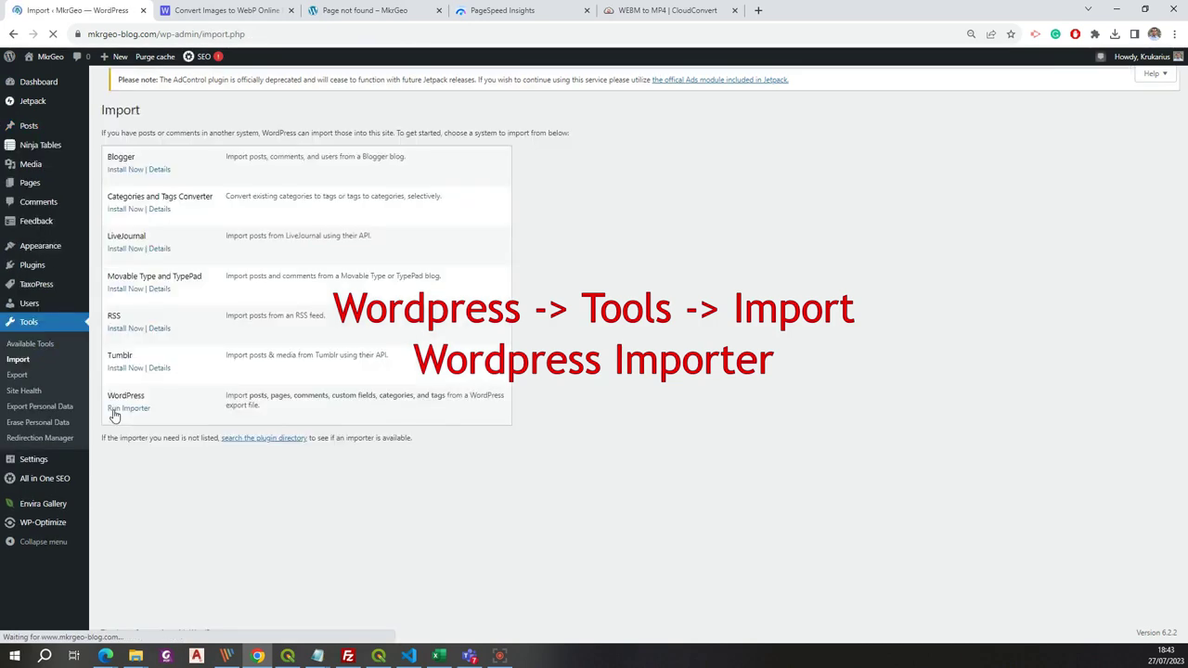
left_click(130, 409)
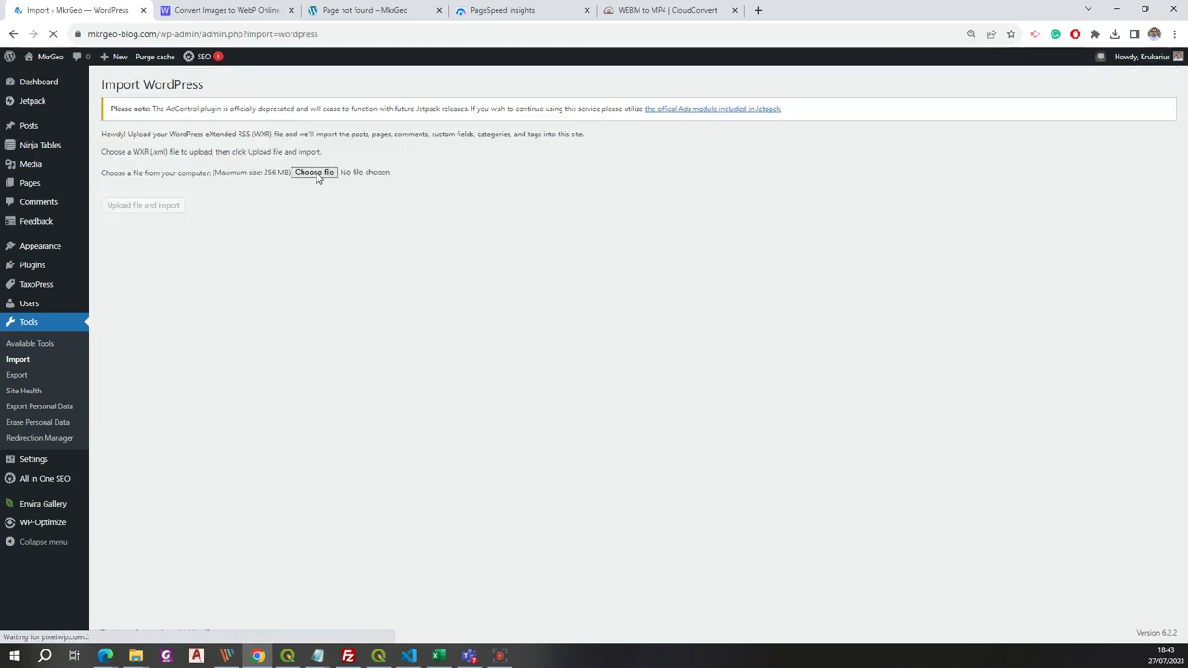
Step: Import the mkrgeo.WordPress.2023-07-27 XML file with downloading of file attachments enabled, and finish at the dashboard
left_click(317, 176)
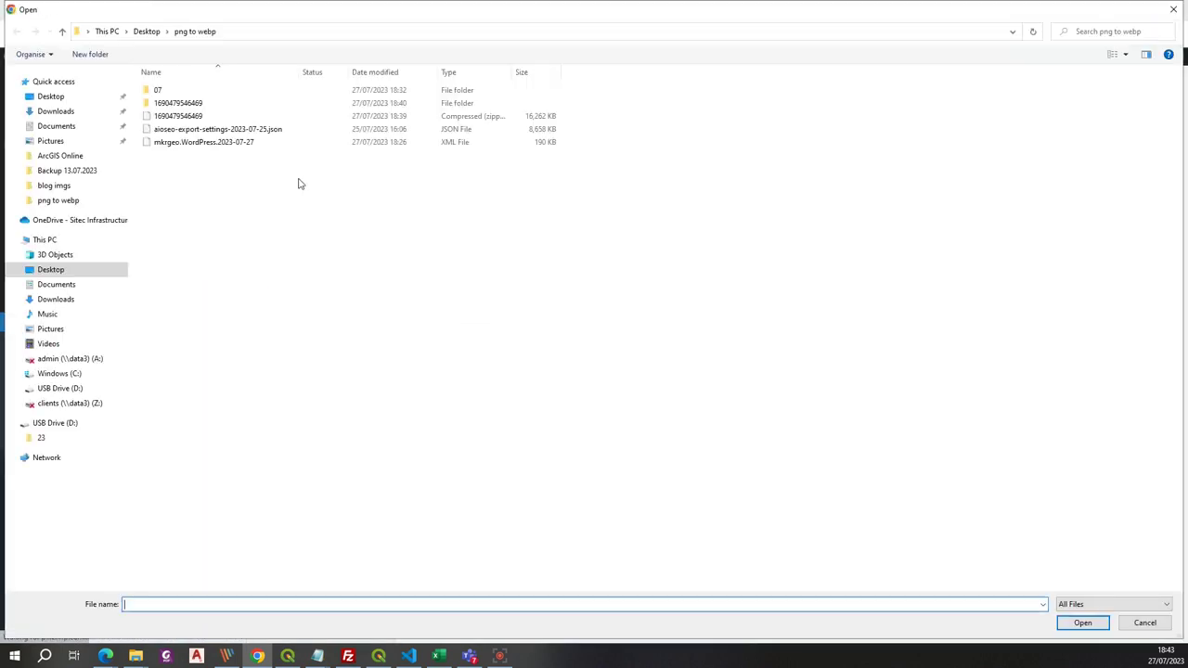
left_click(167, 142)
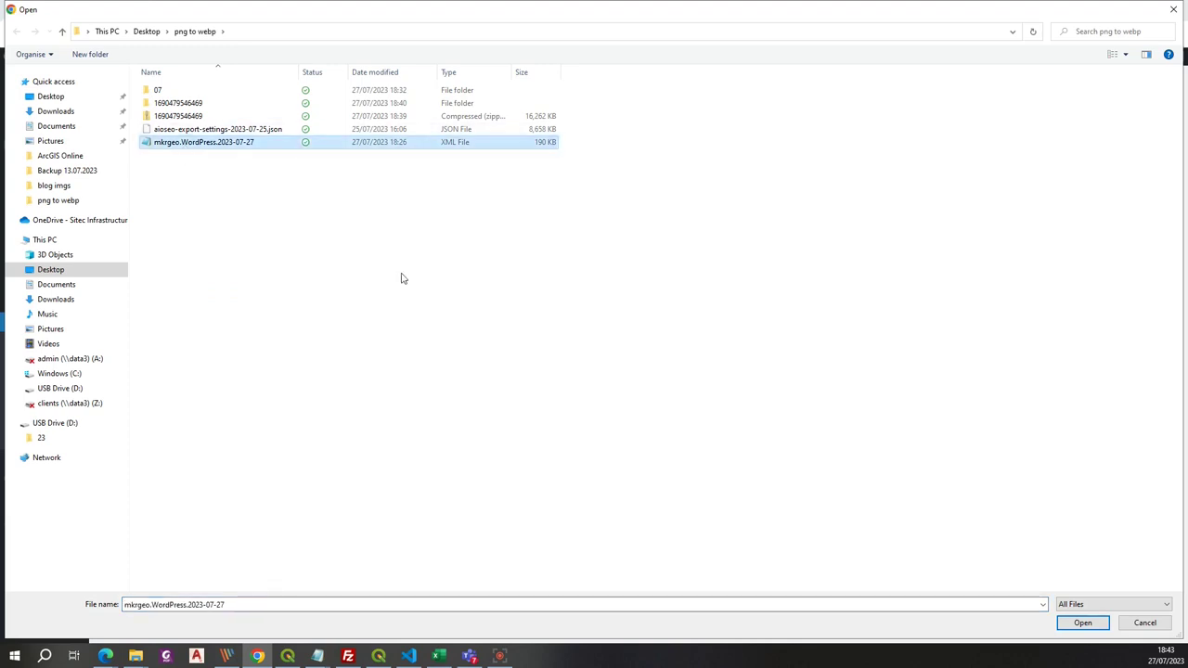
left_click(1082, 622)
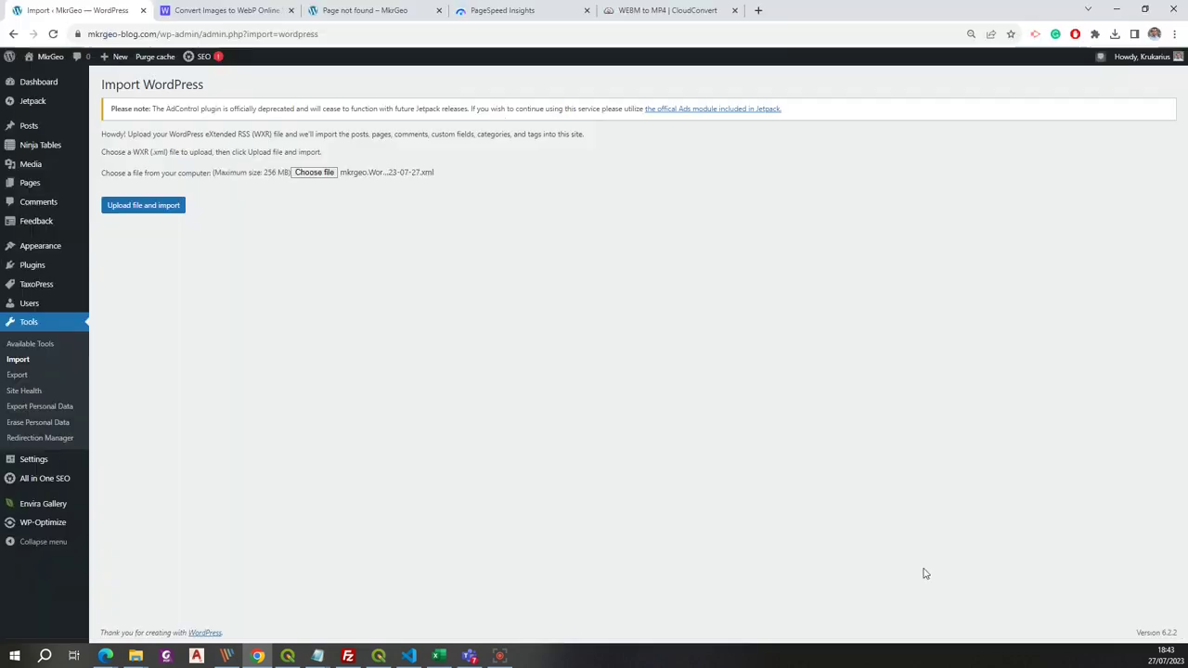
left_click(160, 206)
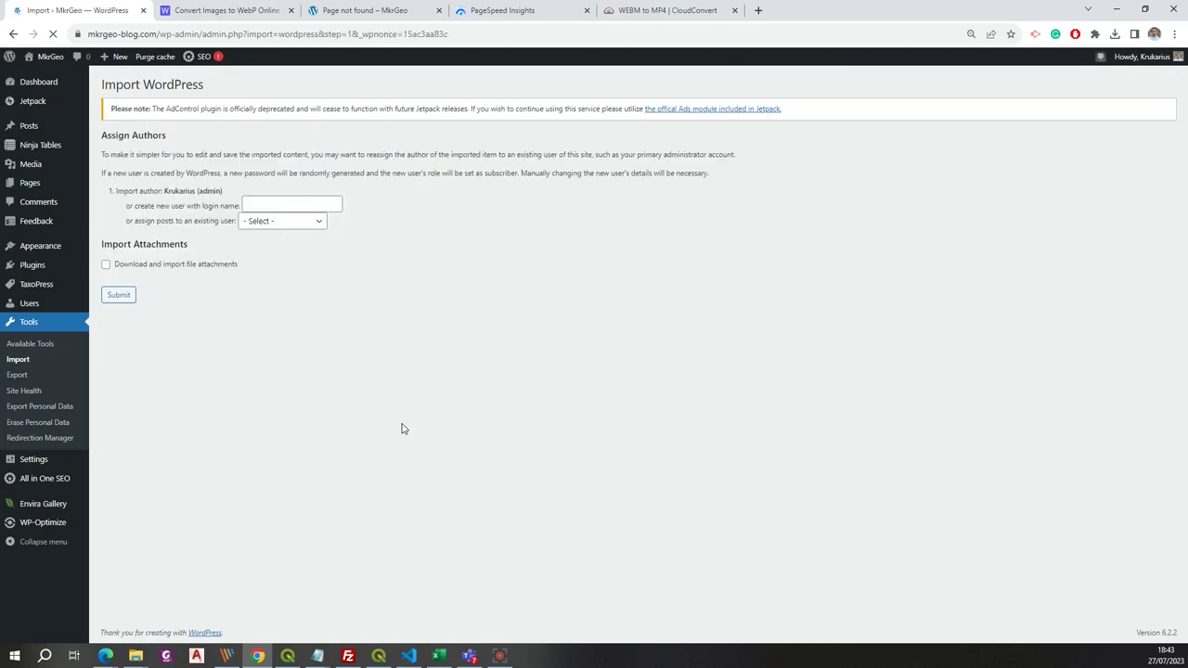
left_click(106, 264)
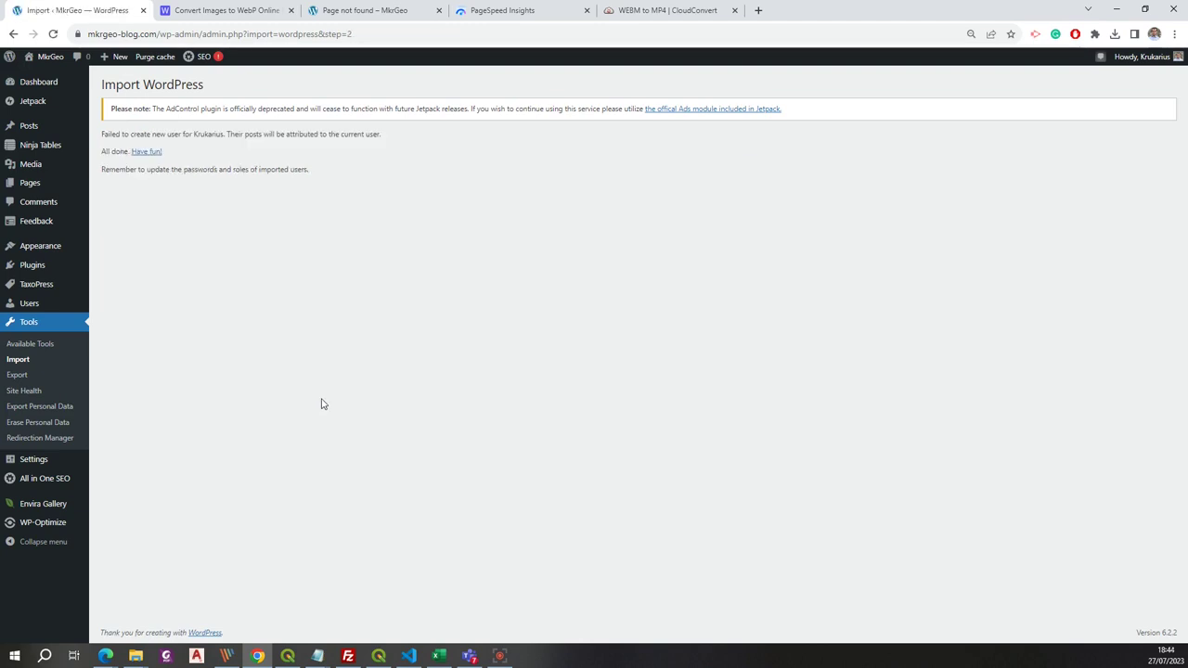
left_click(145, 152)
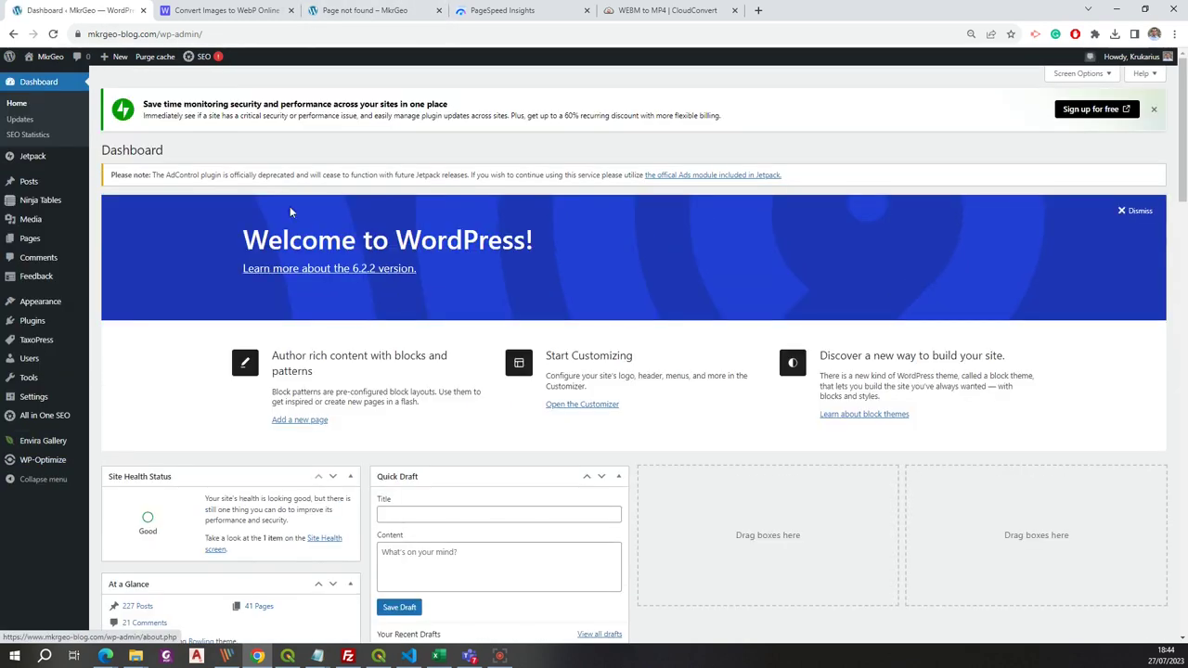
Step: Reload the "The magic Cornwall – part 2" post, open its Kynance Cove image and check the file extension in the address
left_click(341, 13)
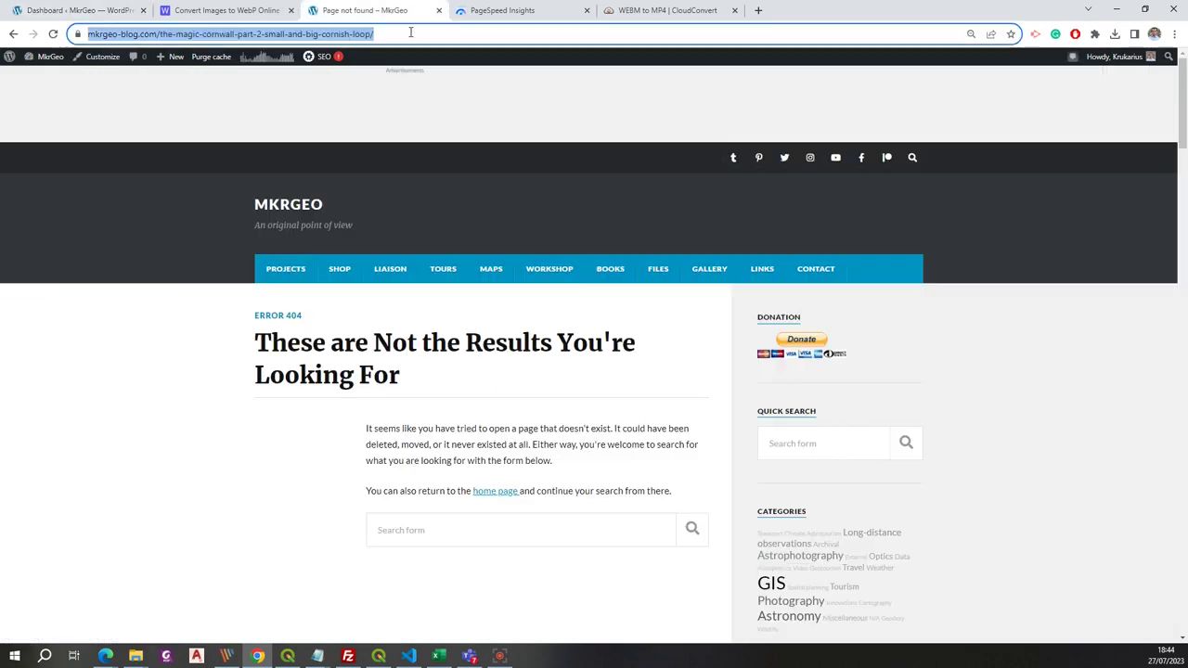
key("Return")
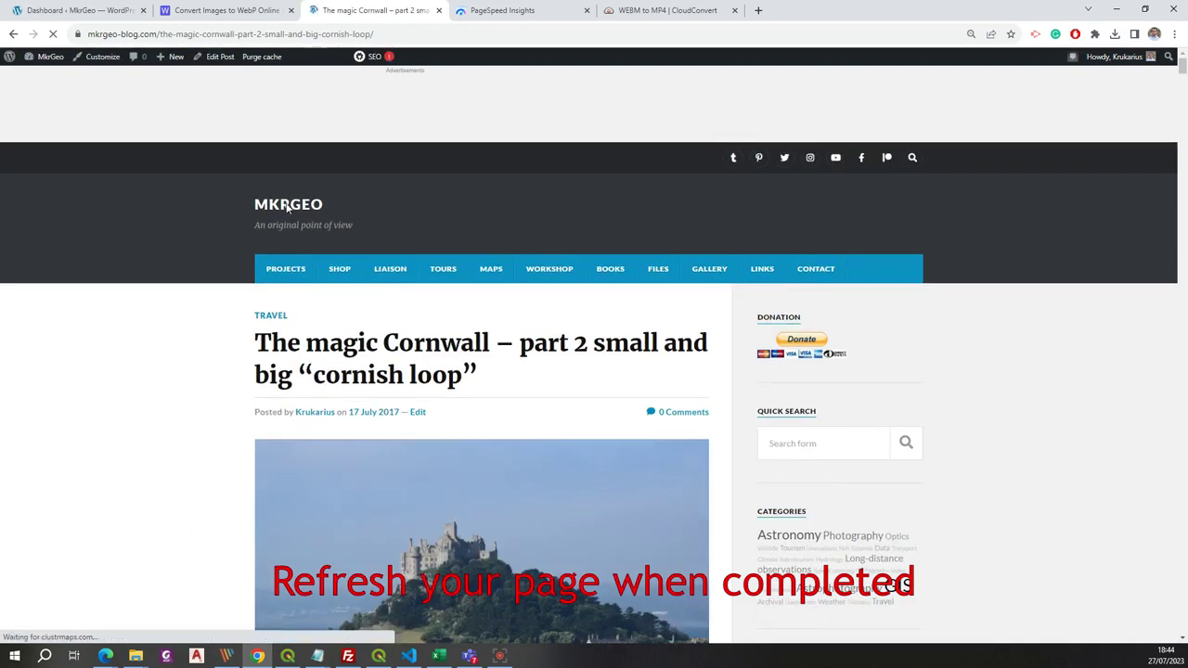
scroll(288, 206, "down", 3)
scroll(288, 204, "down", 5)
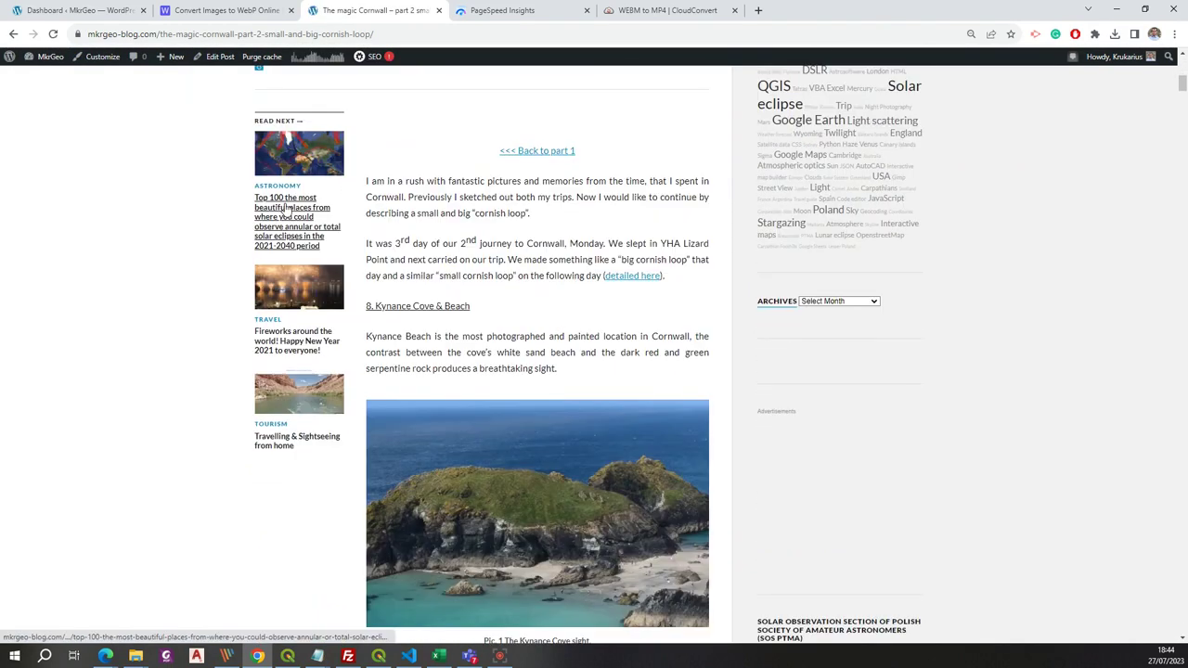
scroll(287, 206, "down", 3)
left_click(491, 348)
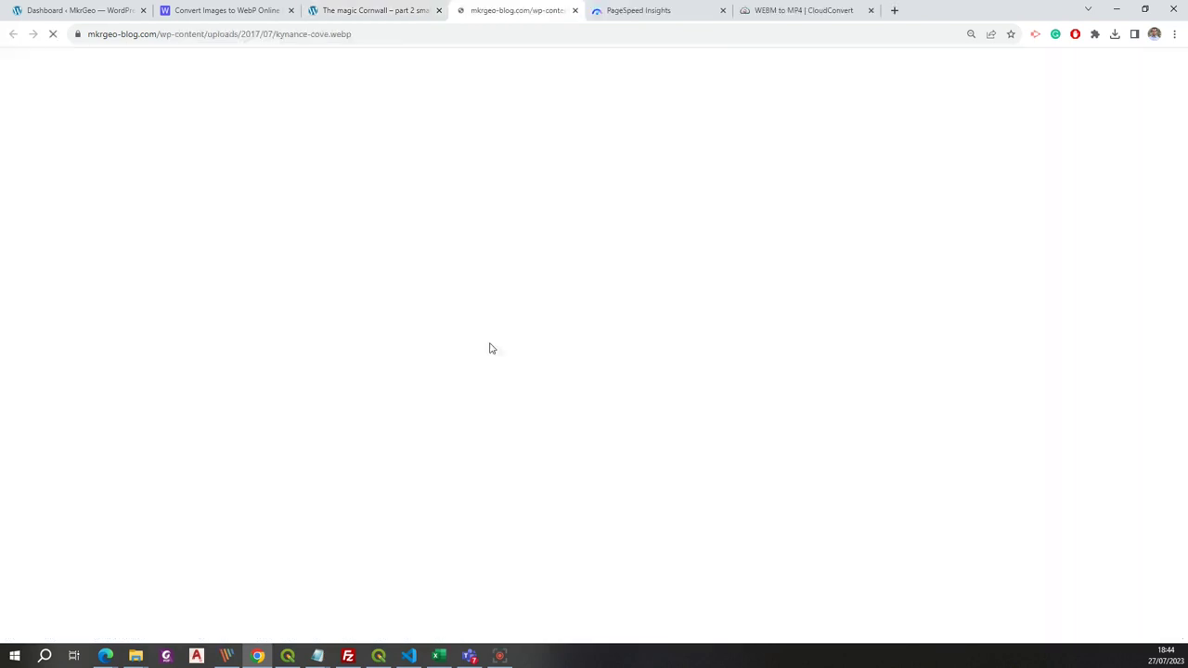
double_click(335, 33)
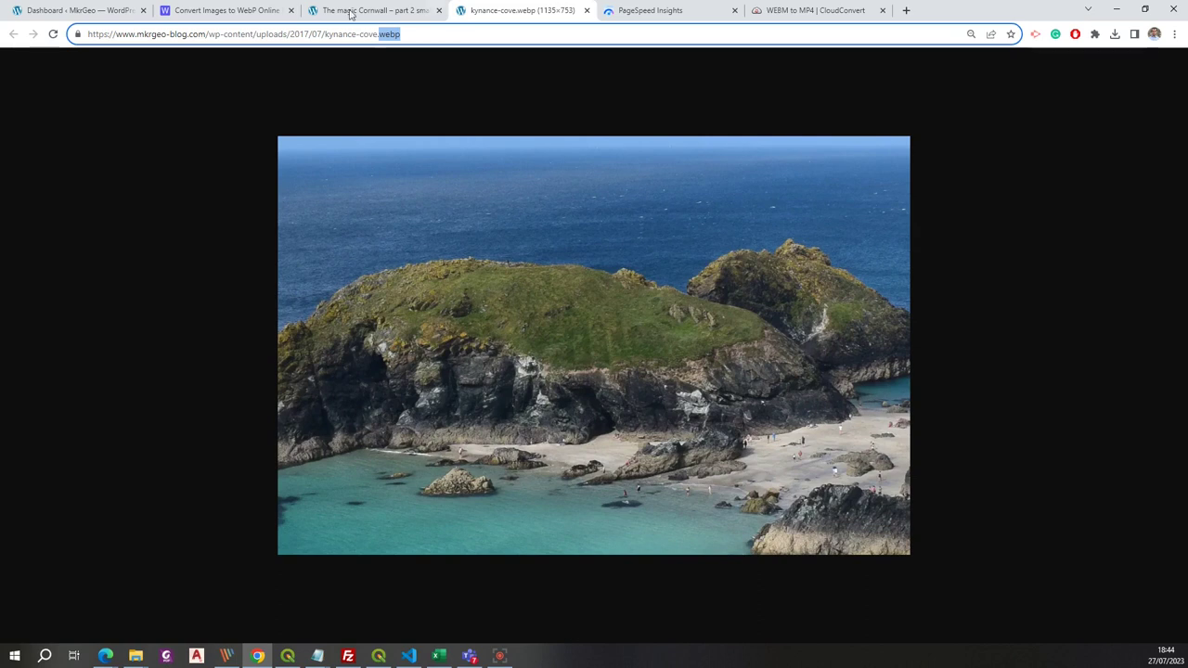
left_click(184, 7)
left_click(535, 10)
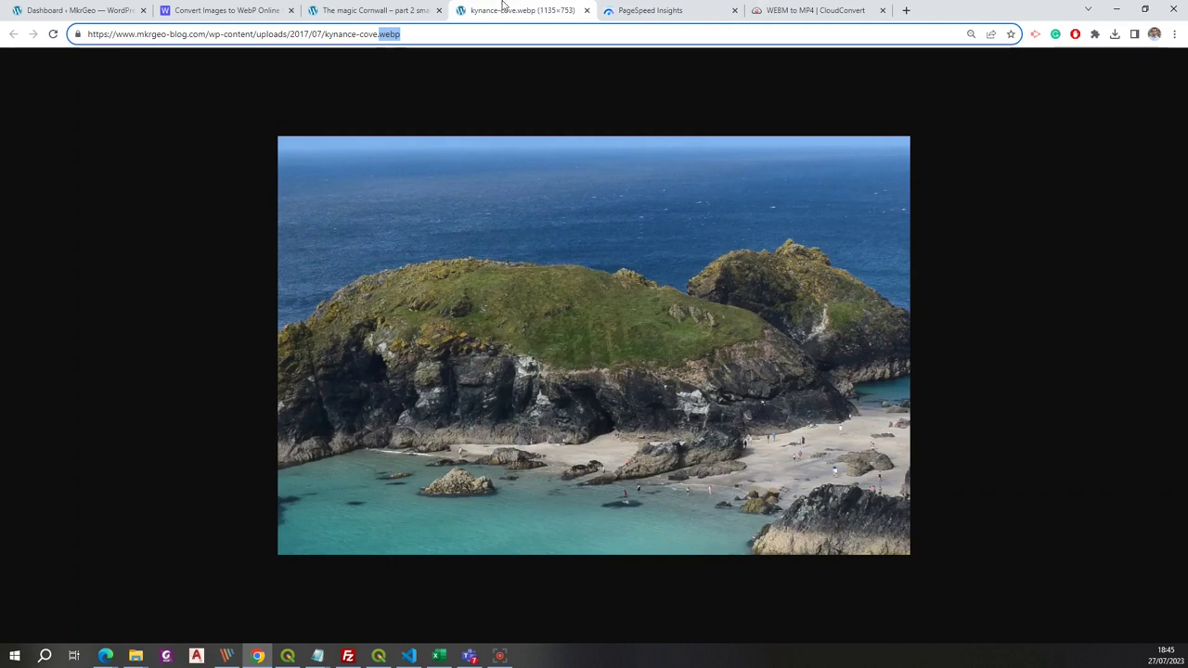
left_click(222, 10)
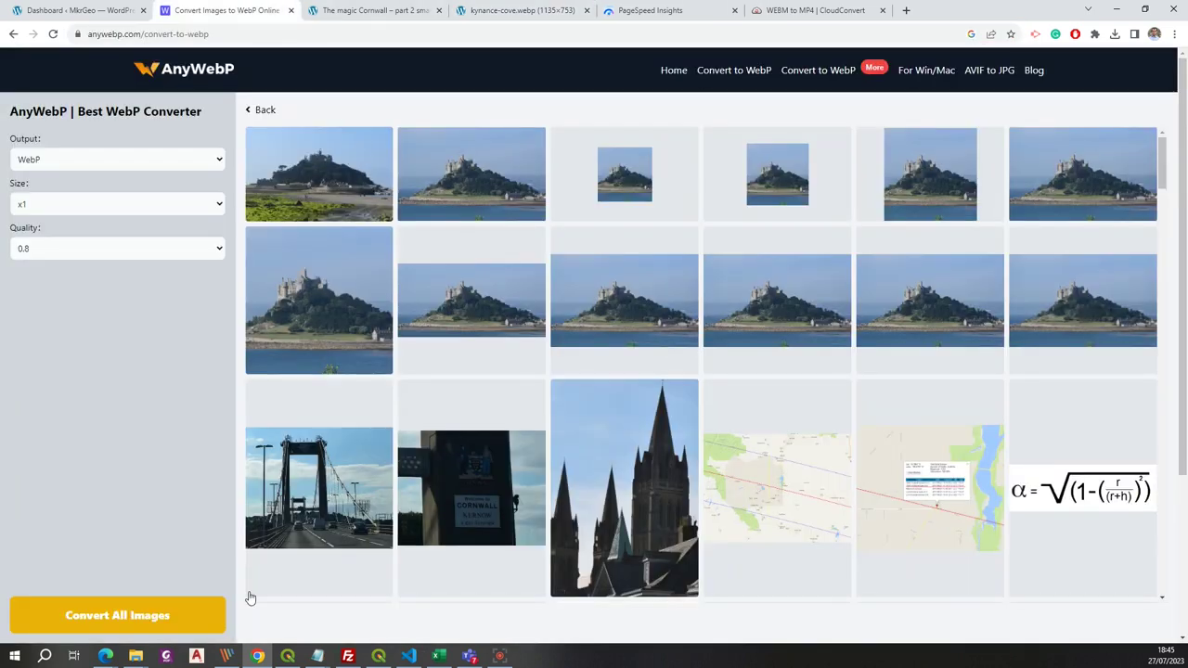
left_click(490, 12)
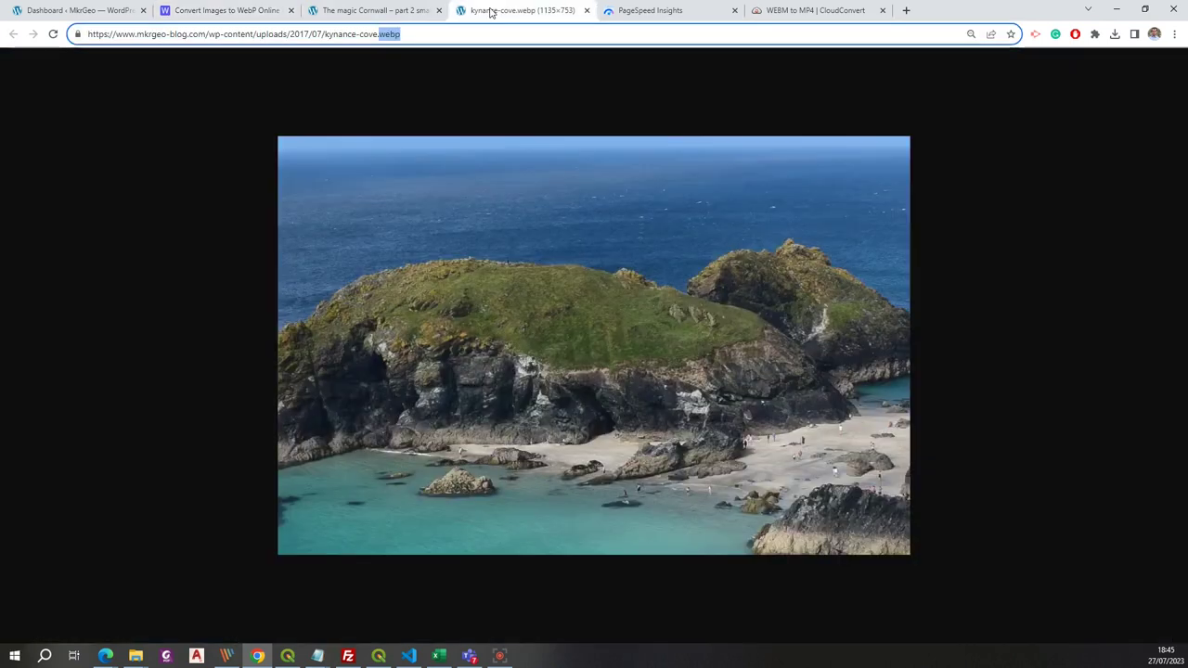
Step: Look through the images of the "The magic Cornwall – part 2" post and view the cape-cornwall.webp image on its own
left_click(385, 10)
scroll(547, 165, "down", 5)
scroll(547, 165, "down", 10)
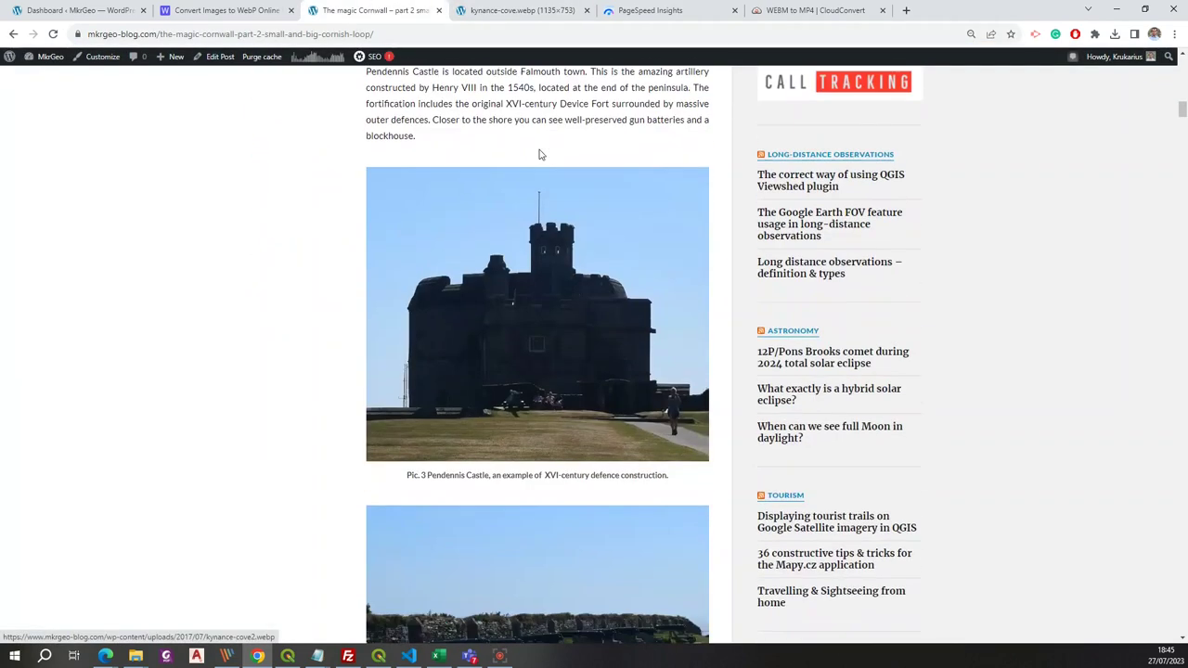
scroll(540, 156, "down", 15)
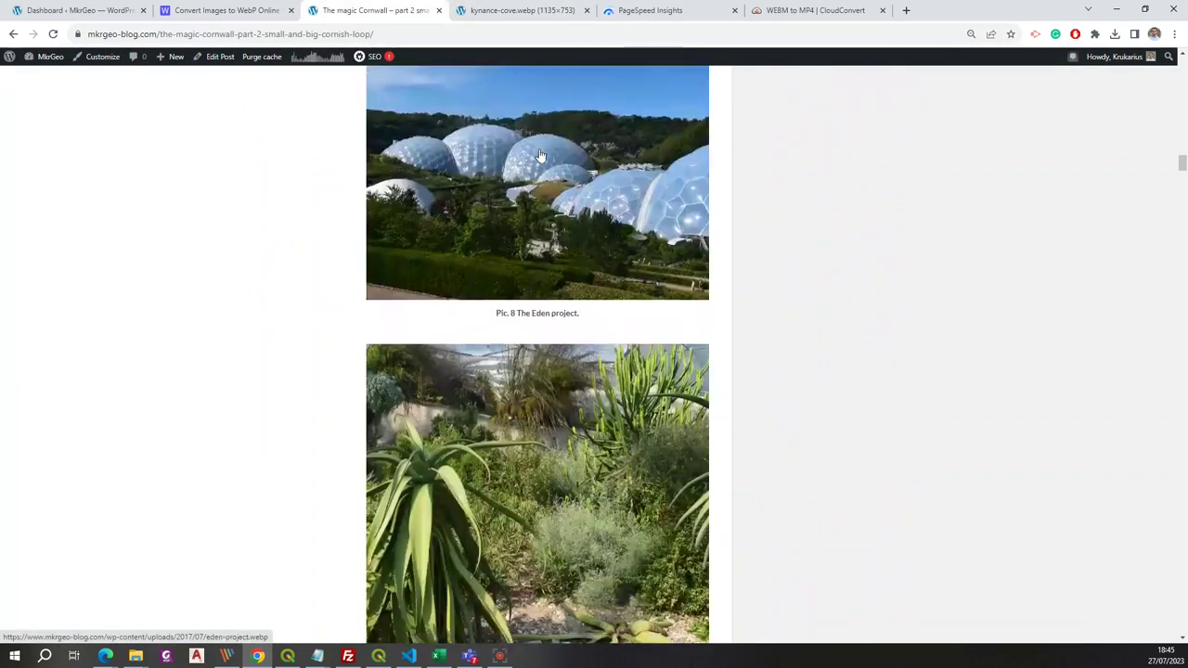
scroll(509, 201, "down", 7)
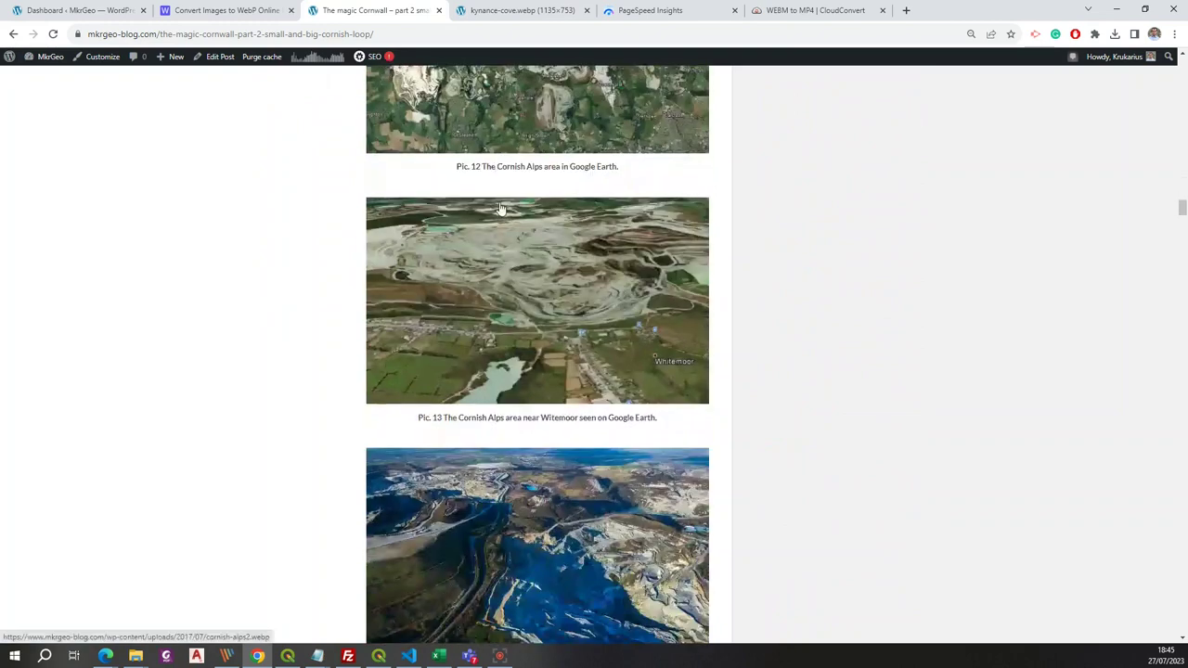
scroll(493, 218, "down", 4)
scroll(492, 220, "down", 20)
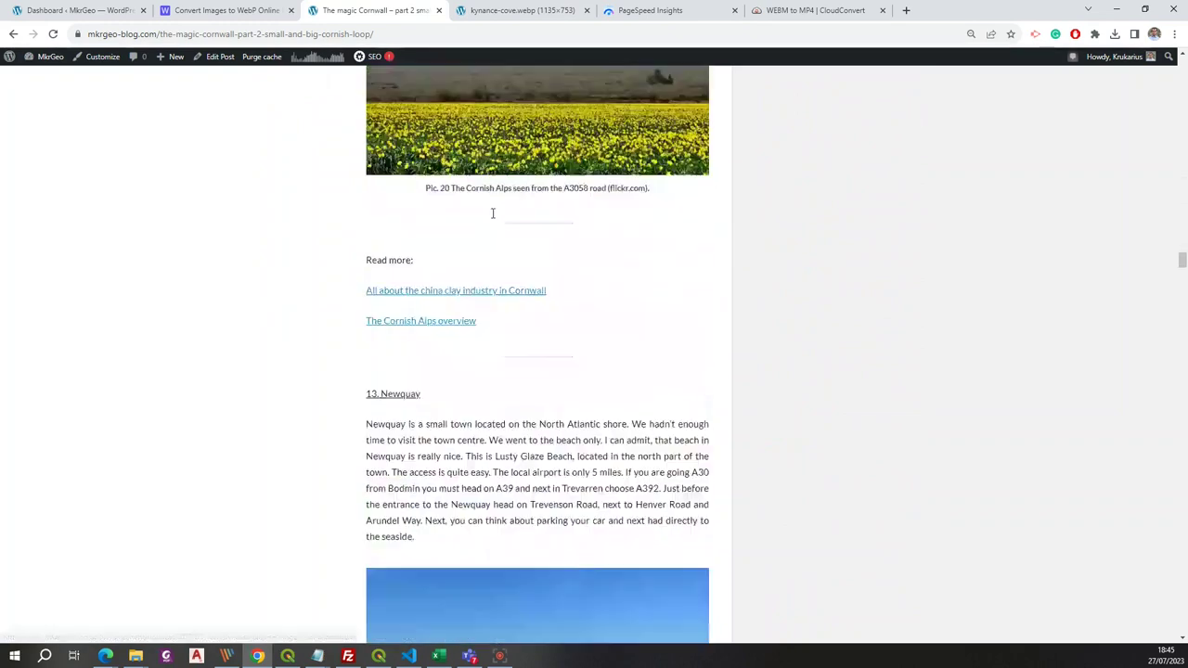
scroll(493, 220, "down", 20)
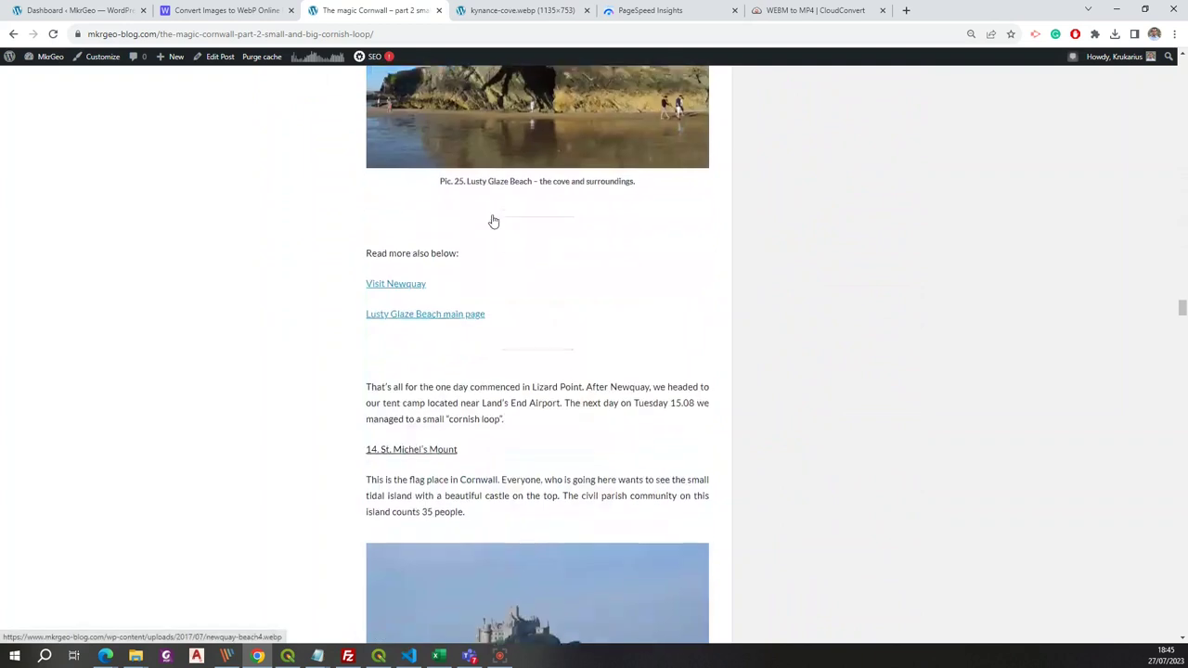
scroll(493, 221, "down", 20)
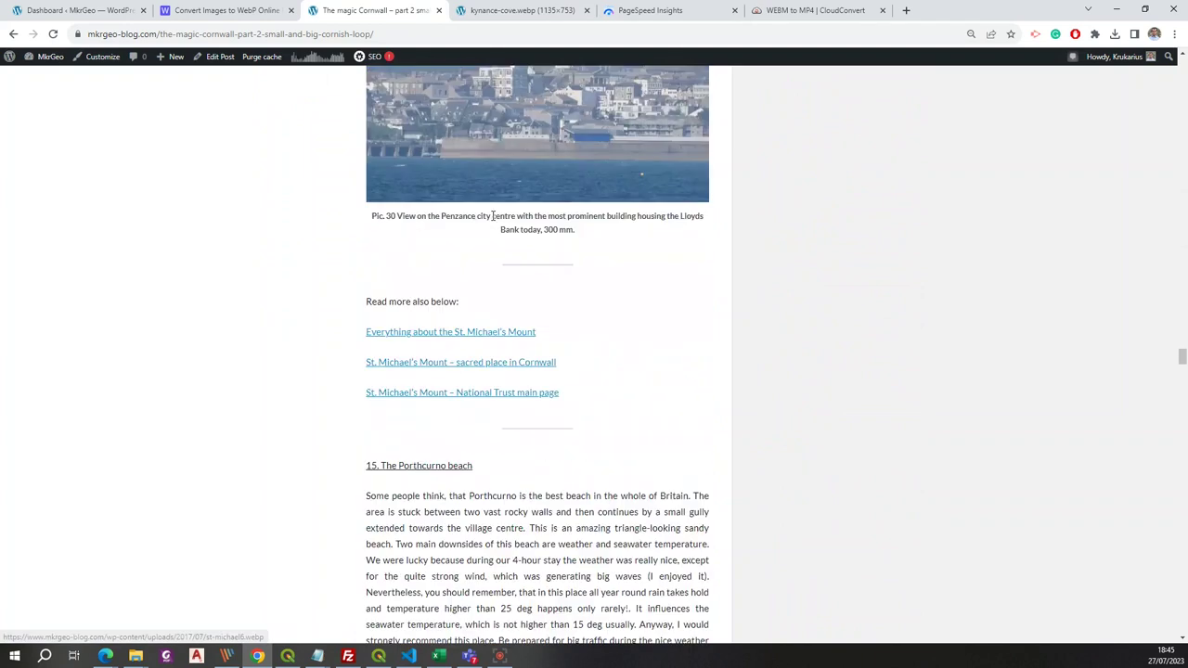
scroll(493, 220, "down", 15)
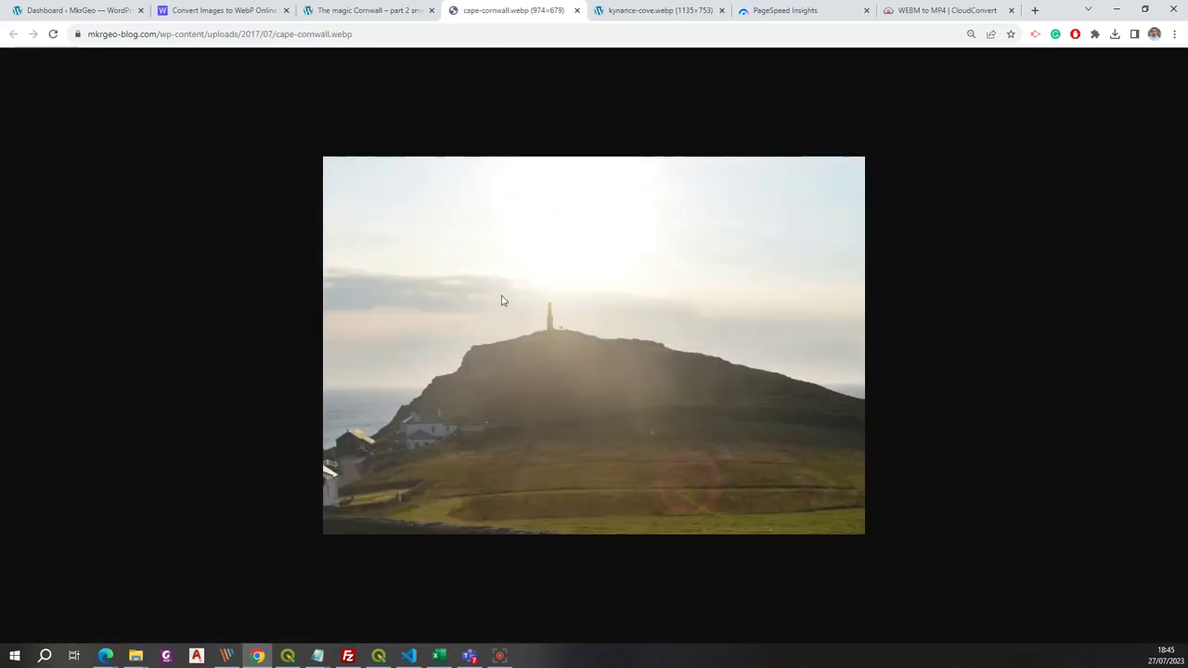
left_click(507, 307)
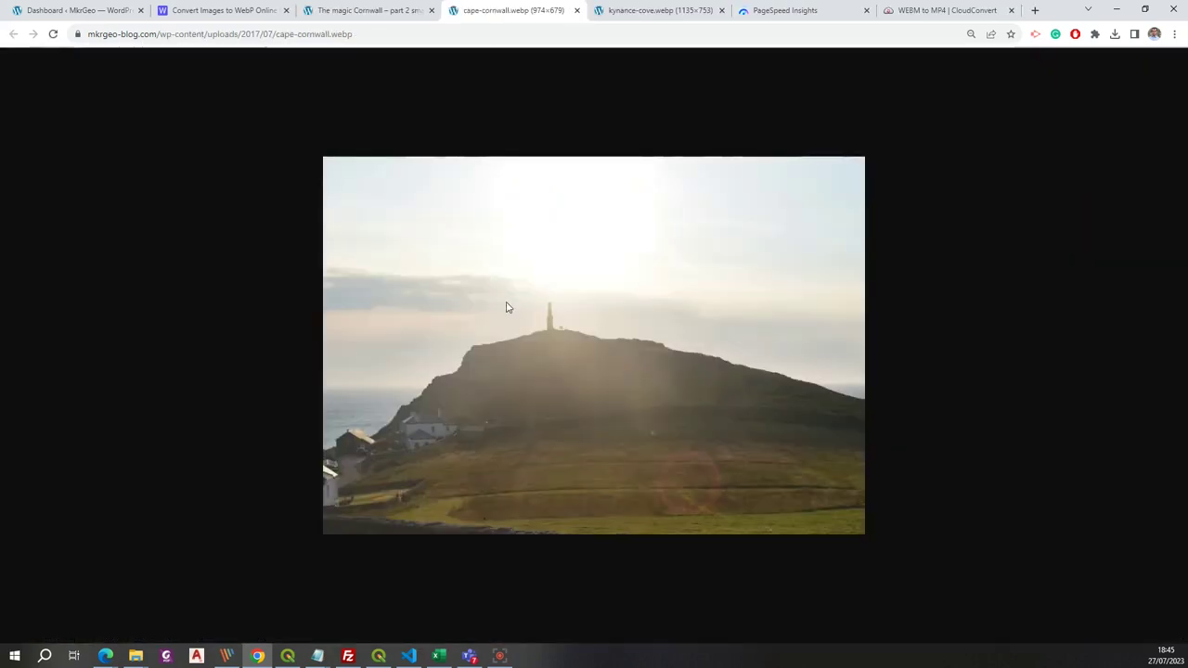
left_click(576, 10)
scroll(551, 260, "down", 20)
Step: Return to page 10 of the blog's post list and check the thumbnails of the July 2017 posts
key("alt+Left")
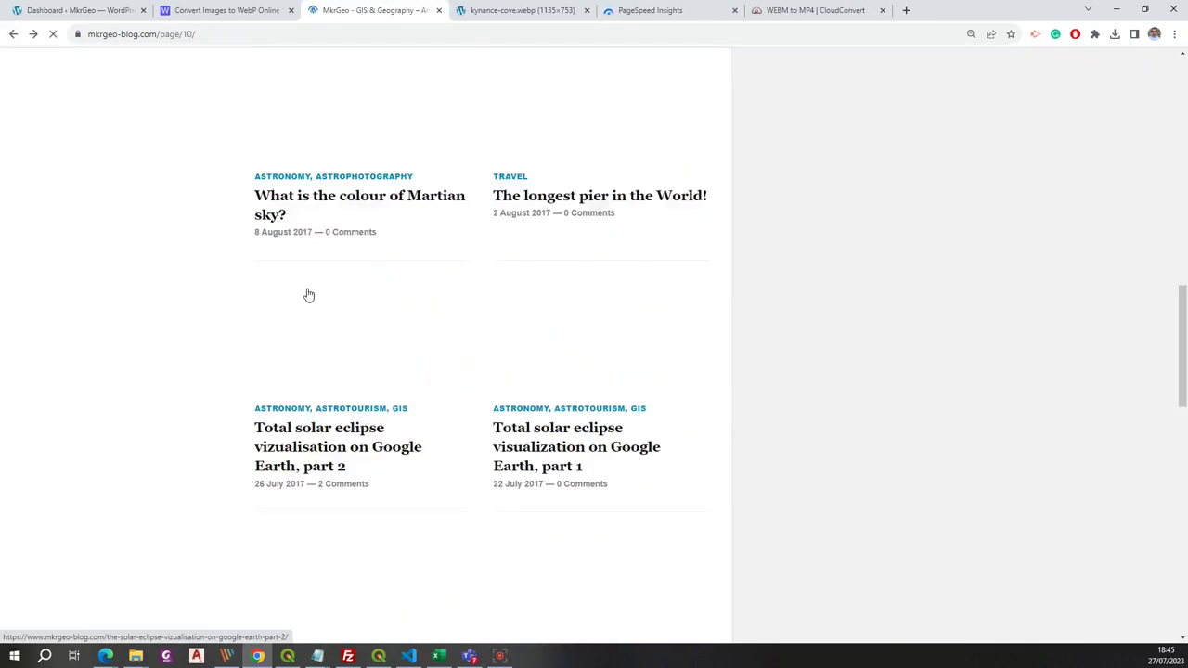
scroll(608, 530, "down", 2)
scroll(608, 531, "down", 2)
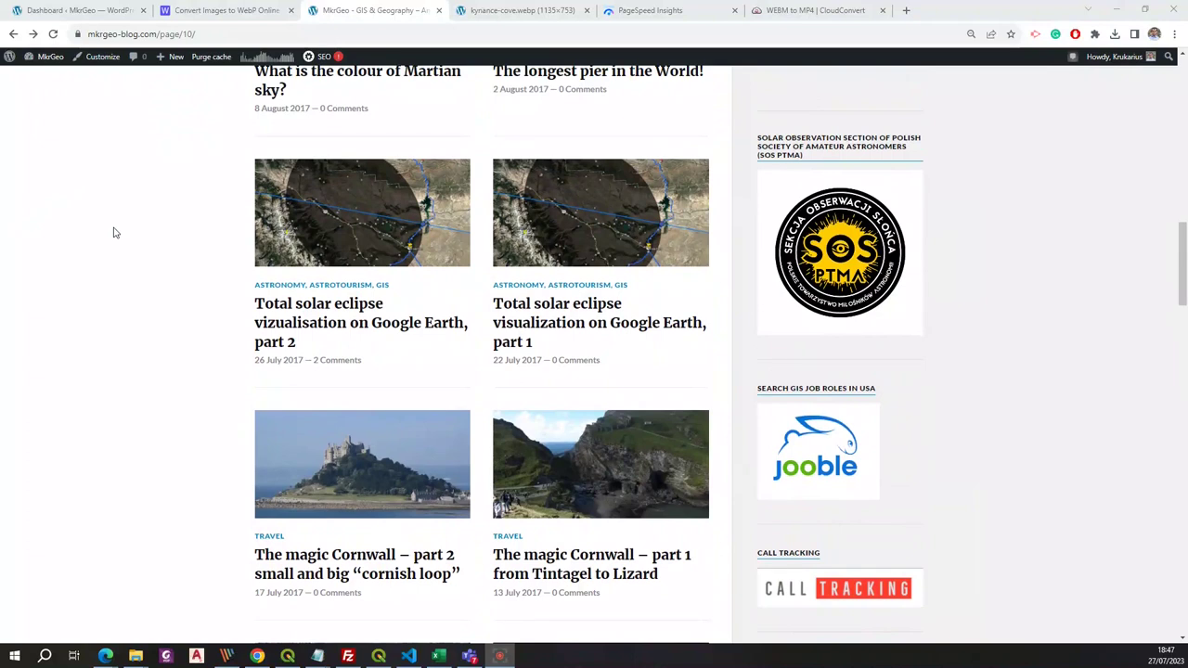
Step: Go to page 10 of the admin Posts list and check the AIOSEO details of the July 2017 posts
left_click(80, 11)
left_click(35, 187)
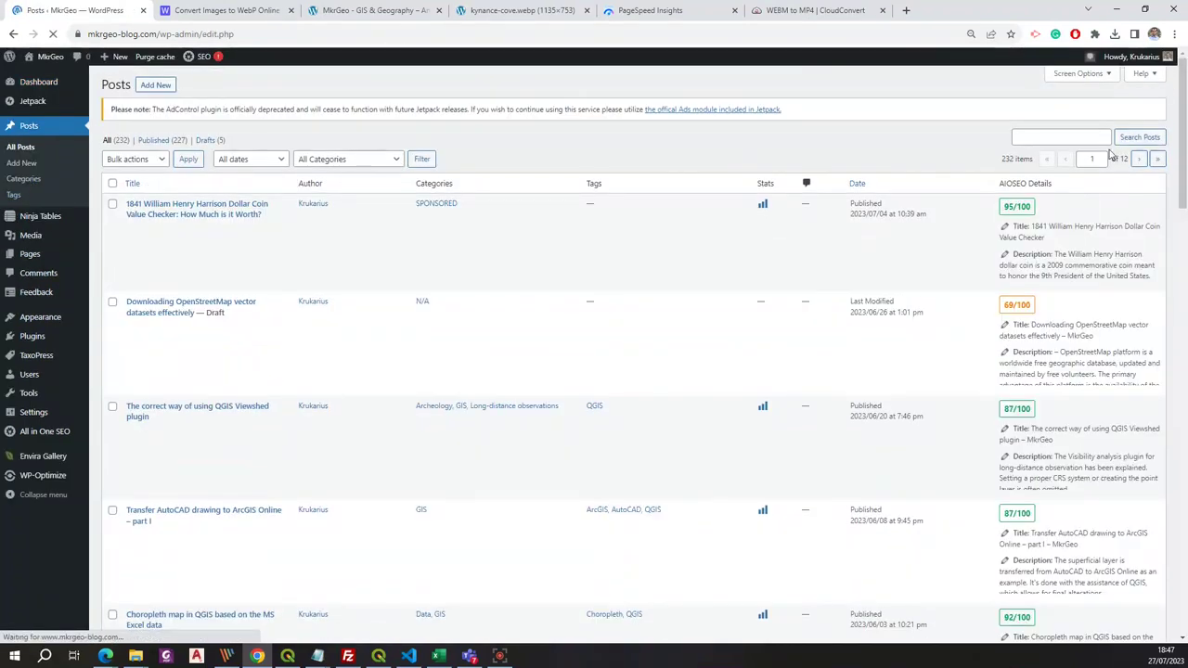
left_click(1100, 159)
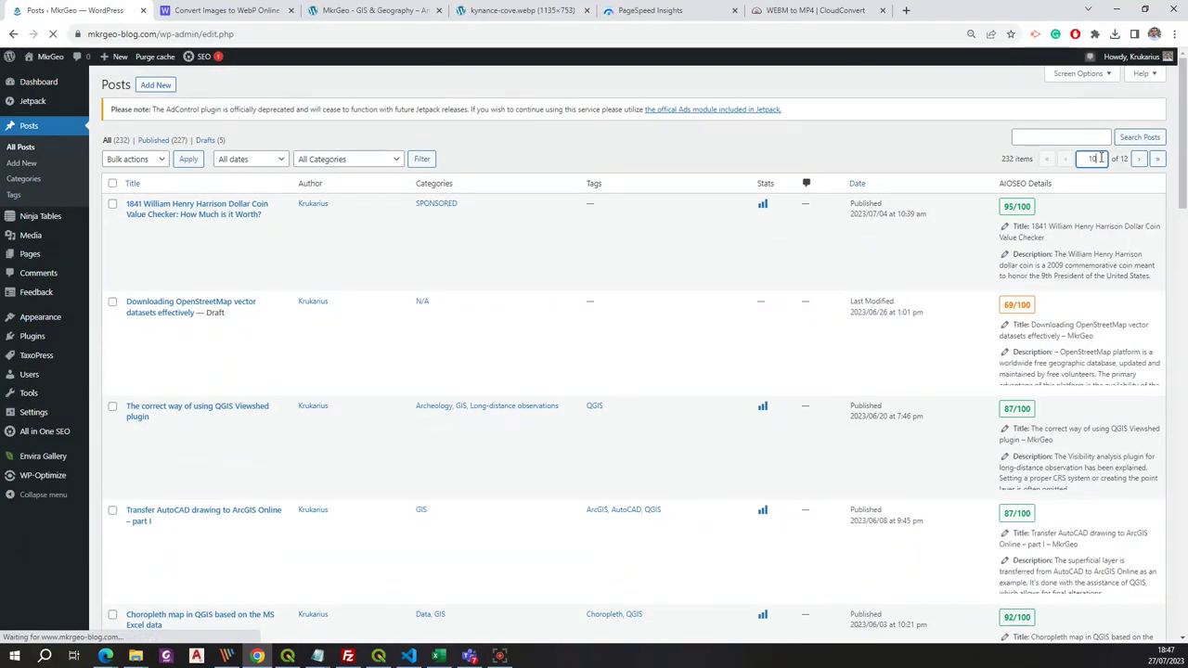
scroll(733, 273, "down", 10)
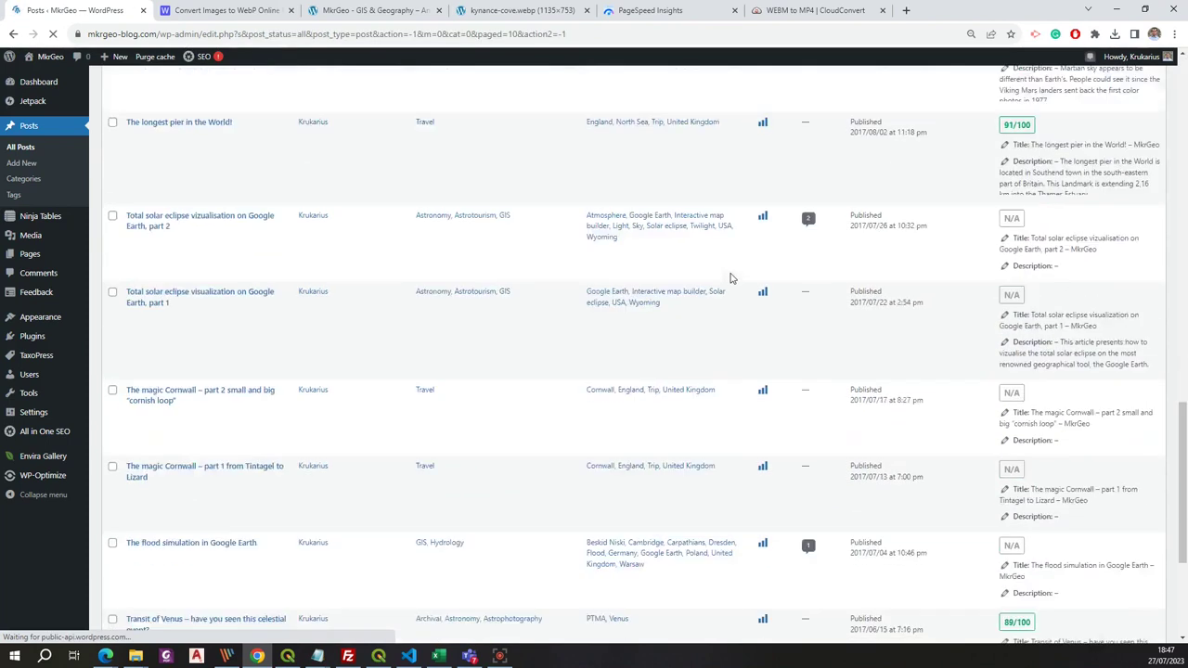
scroll(677, 302, "up", 1)
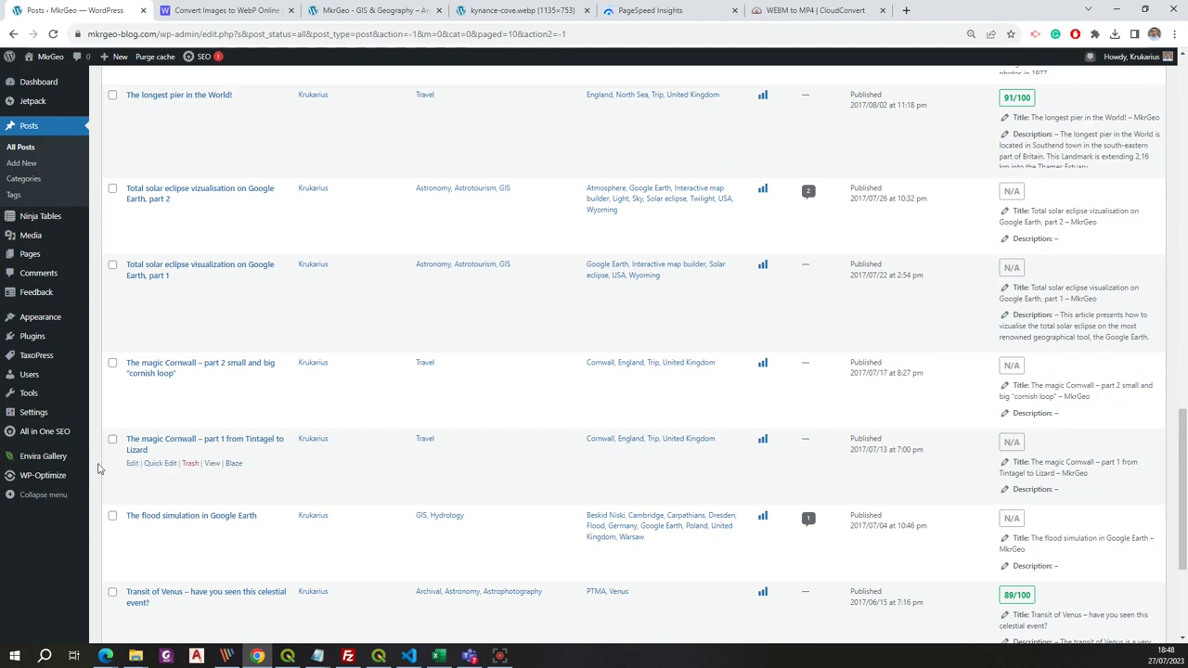
Step: Open the Import/Export section of the All in One SEO tools and locate Import / Restore AIOSEO Settings
mouse_move(35, 434)
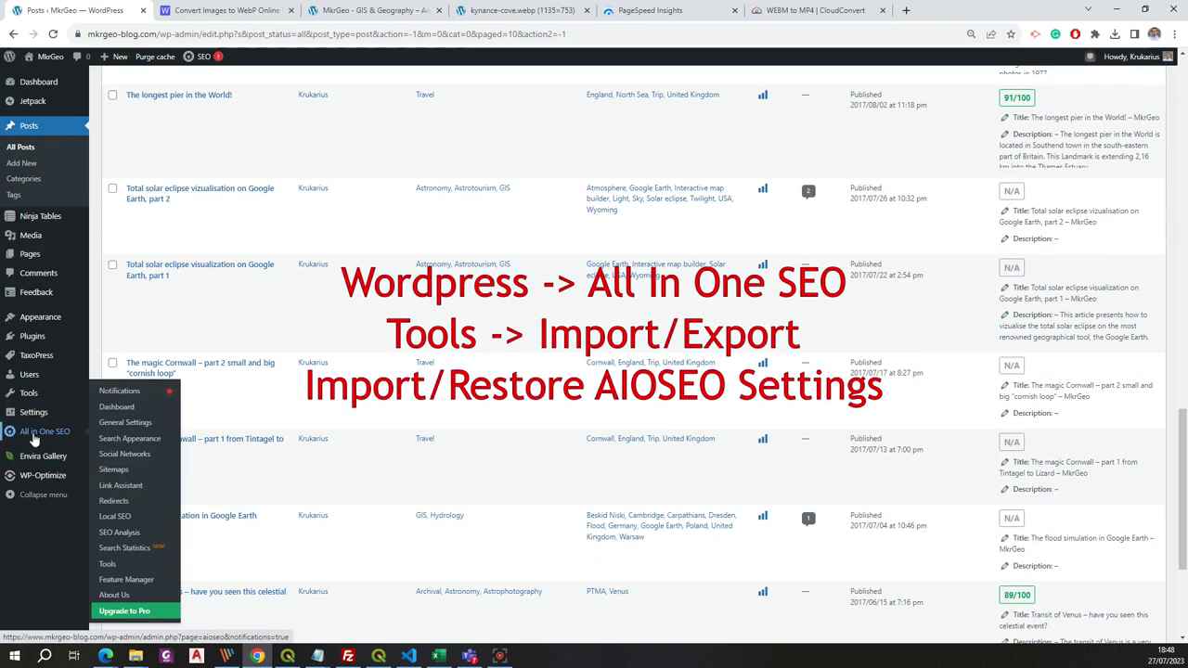
left_click(108, 564)
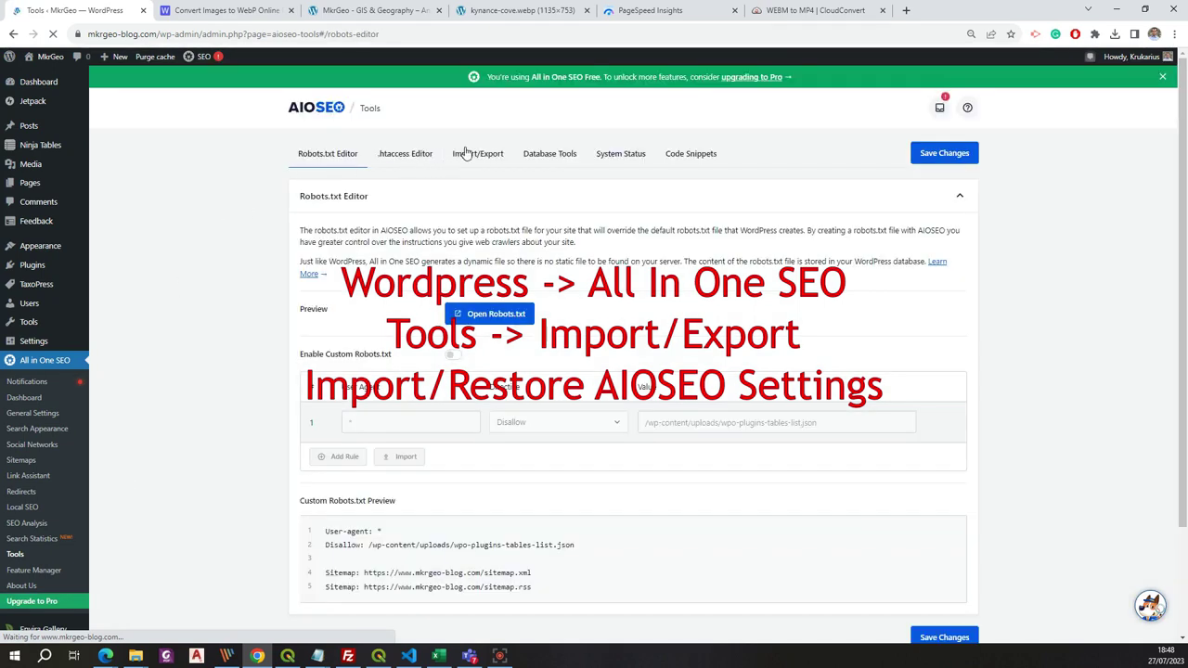
left_click(464, 153)
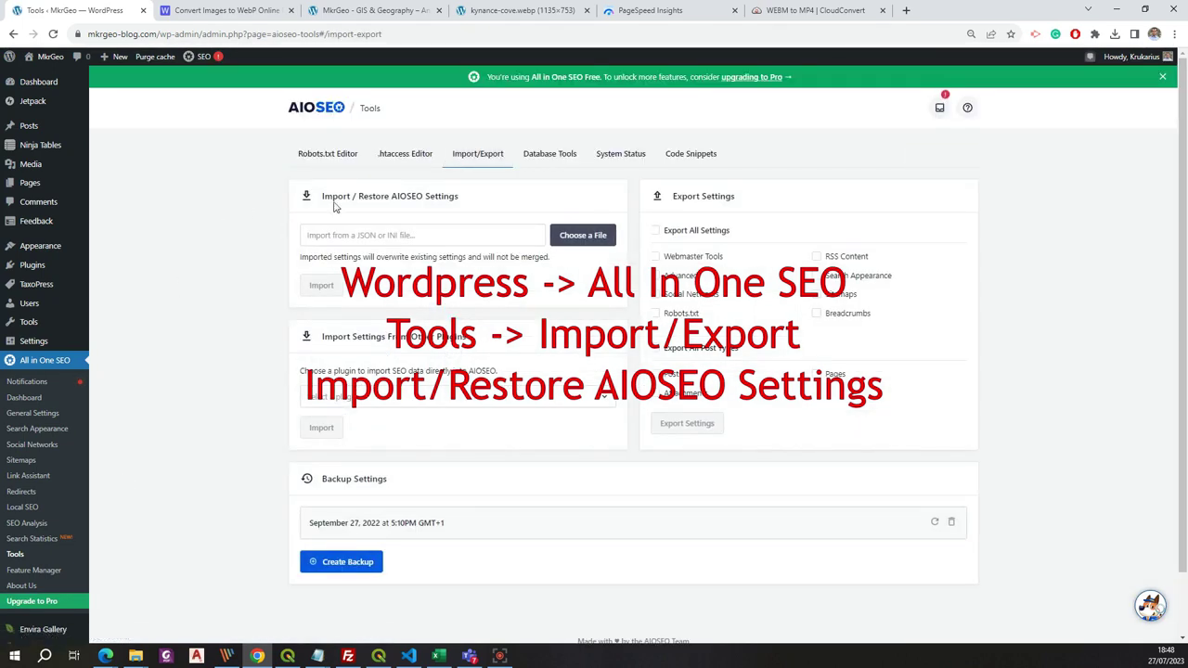
left_click_drag(322, 200, 482, 195)
left_click(504, 196)
Step: Import the AIOSEO settings from aioseo-export-settings-2023-07-25.json in the png to webp folder
left_click(576, 243)
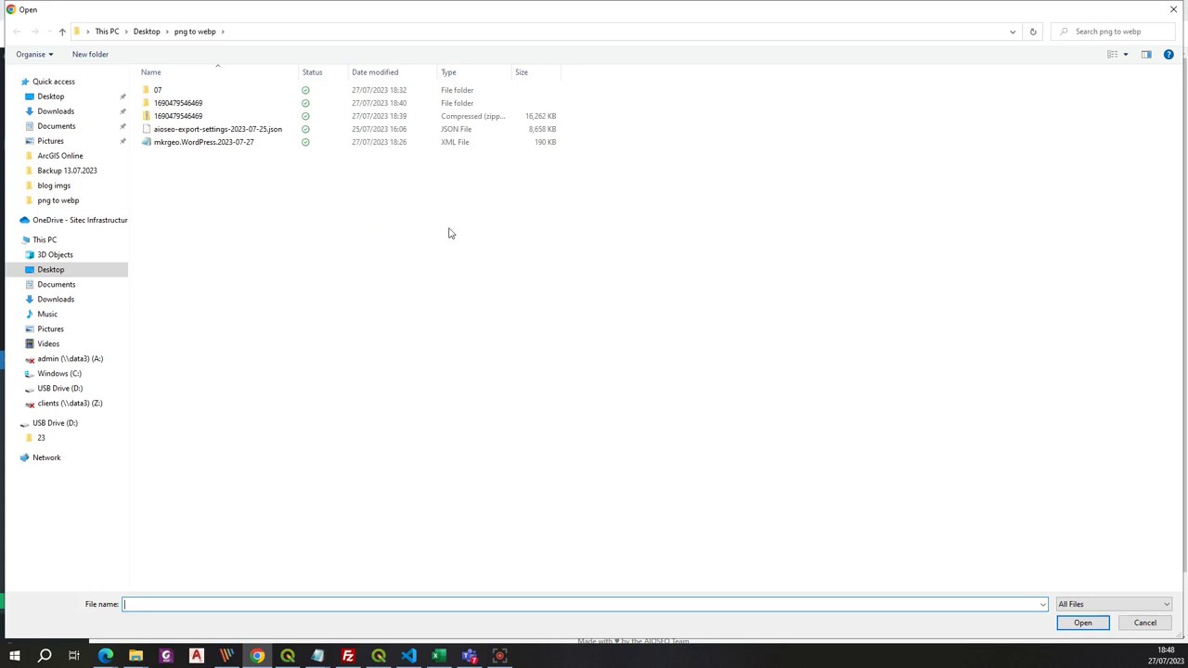
left_click(233, 129)
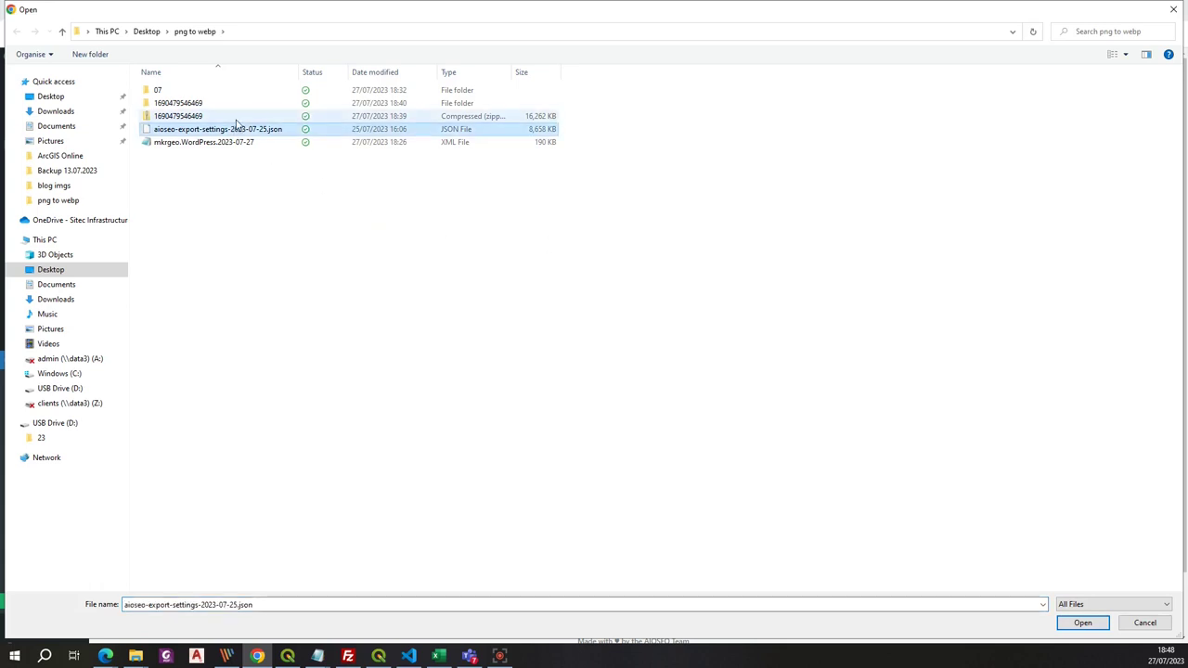
left_click(1082, 622)
left_click(315, 287)
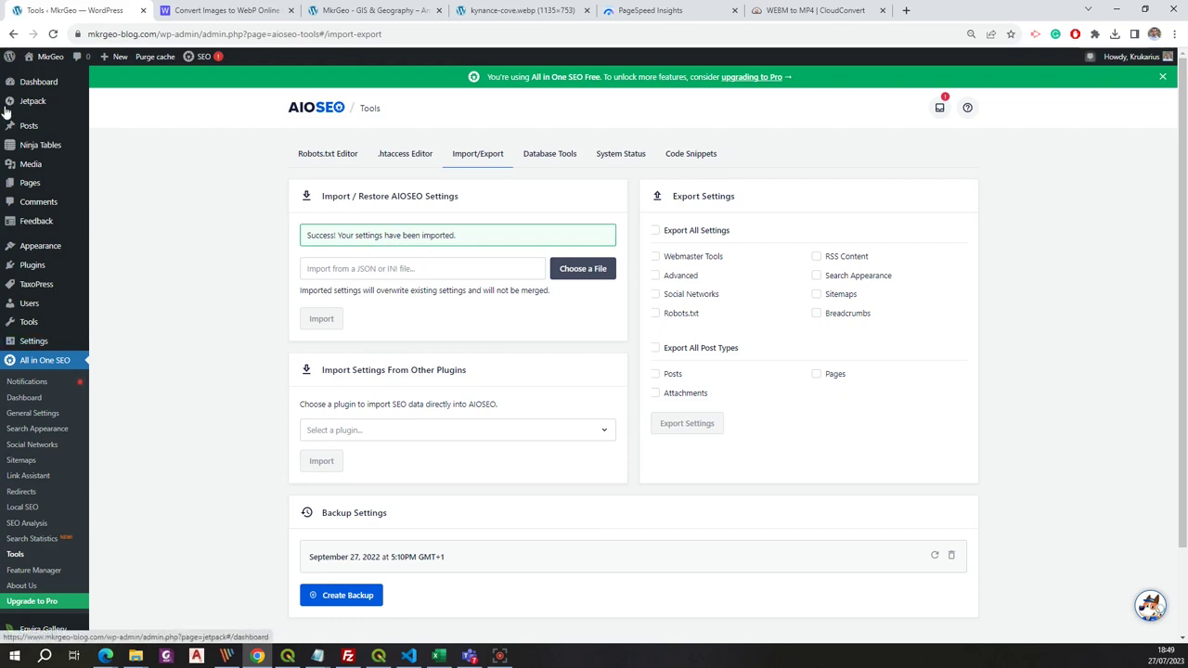
Step: Return to page 10 of the admin Posts list and recheck the July 2017 posts' AIOSEO scores, titles and descriptions
left_click(24, 130)
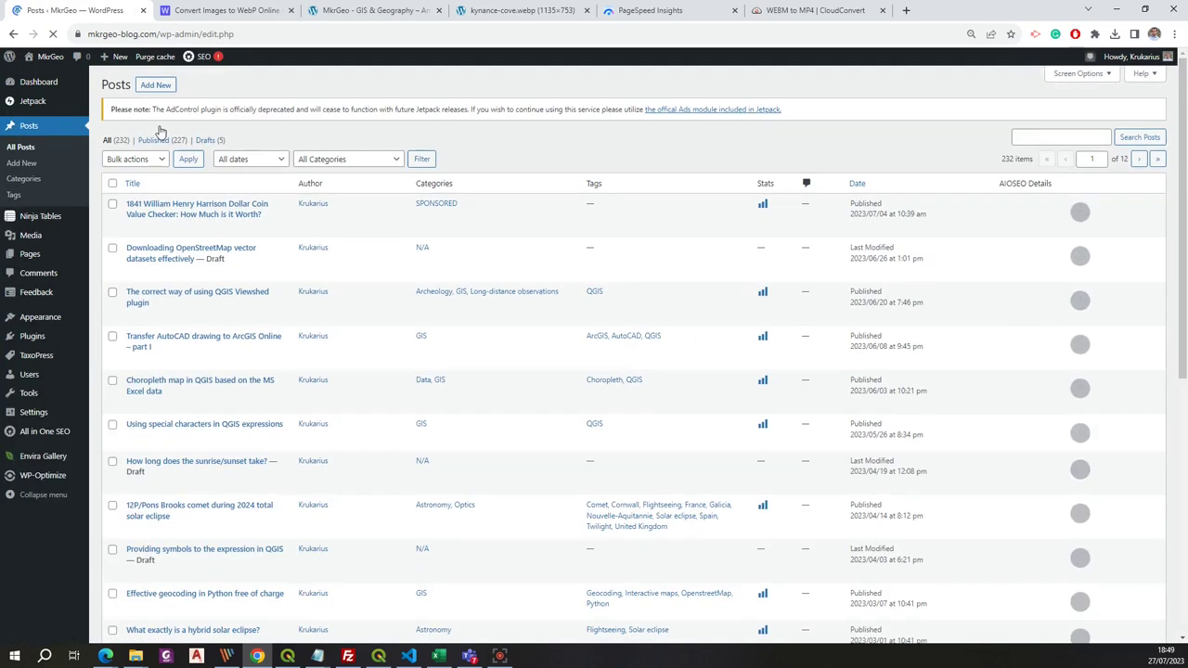
double_click(1093, 159)
type("10")
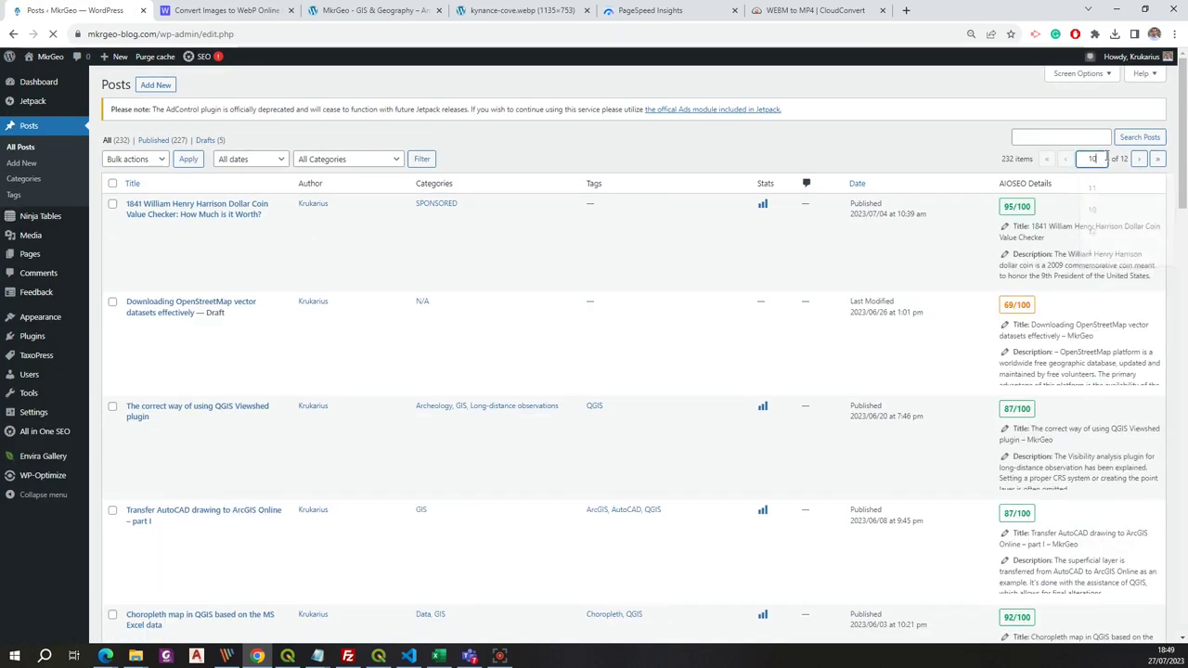
key("Return")
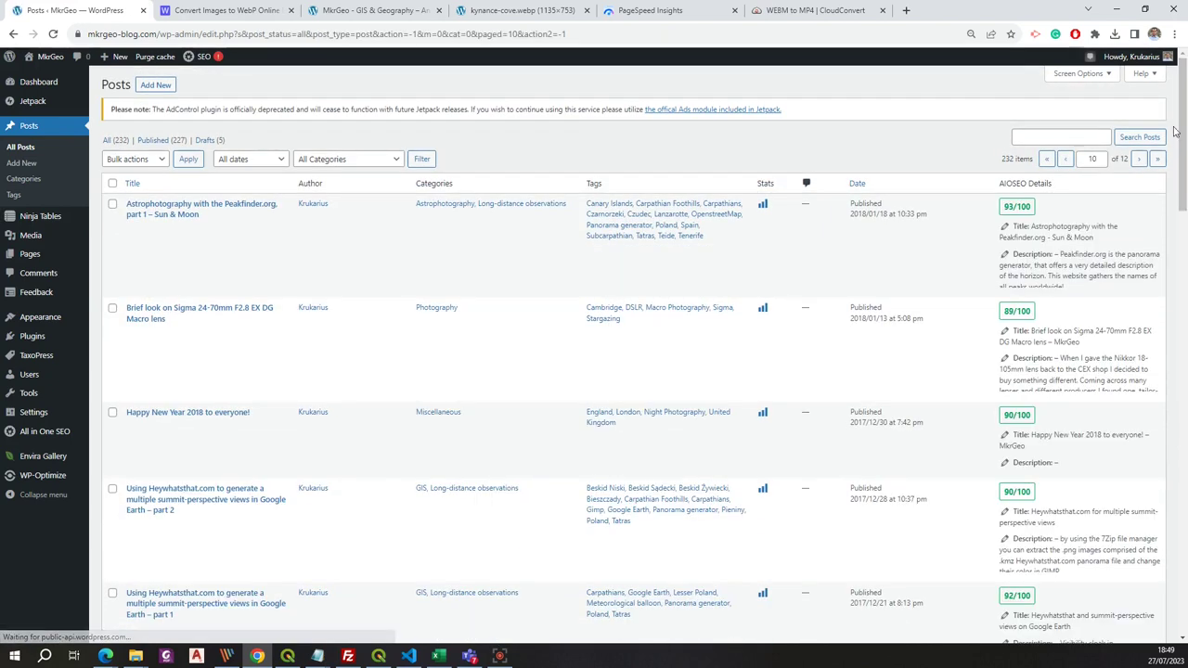
left_click_drag(1184, 118, 1182, 437)
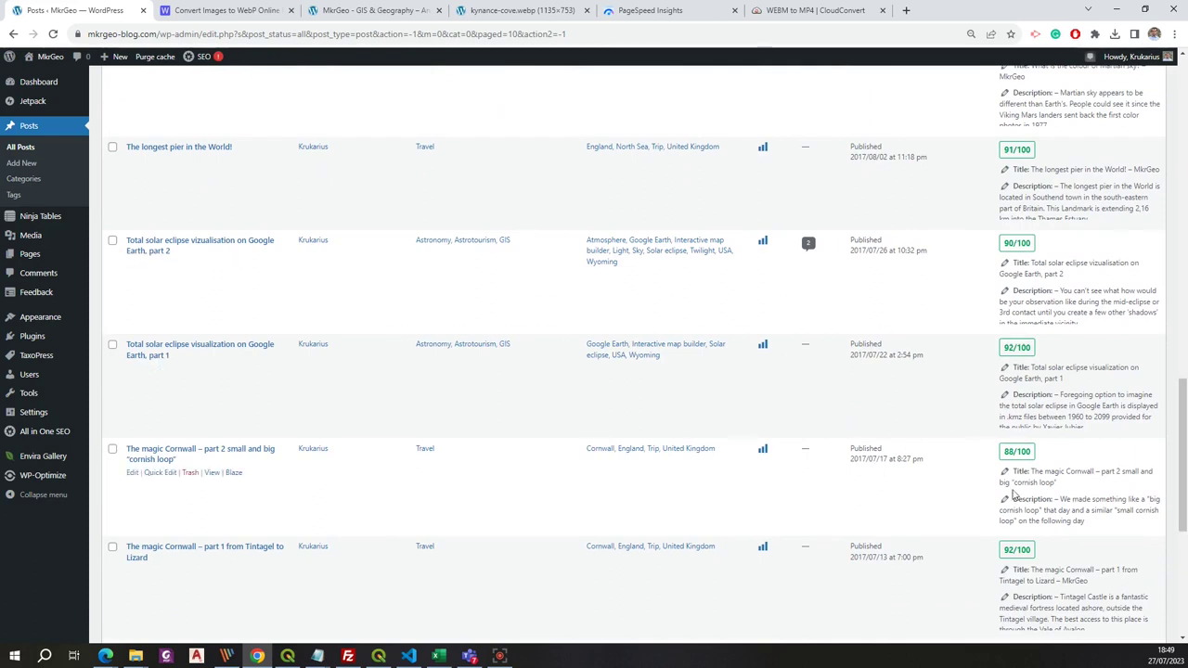
left_click_drag(1184, 508, 1184, 541)
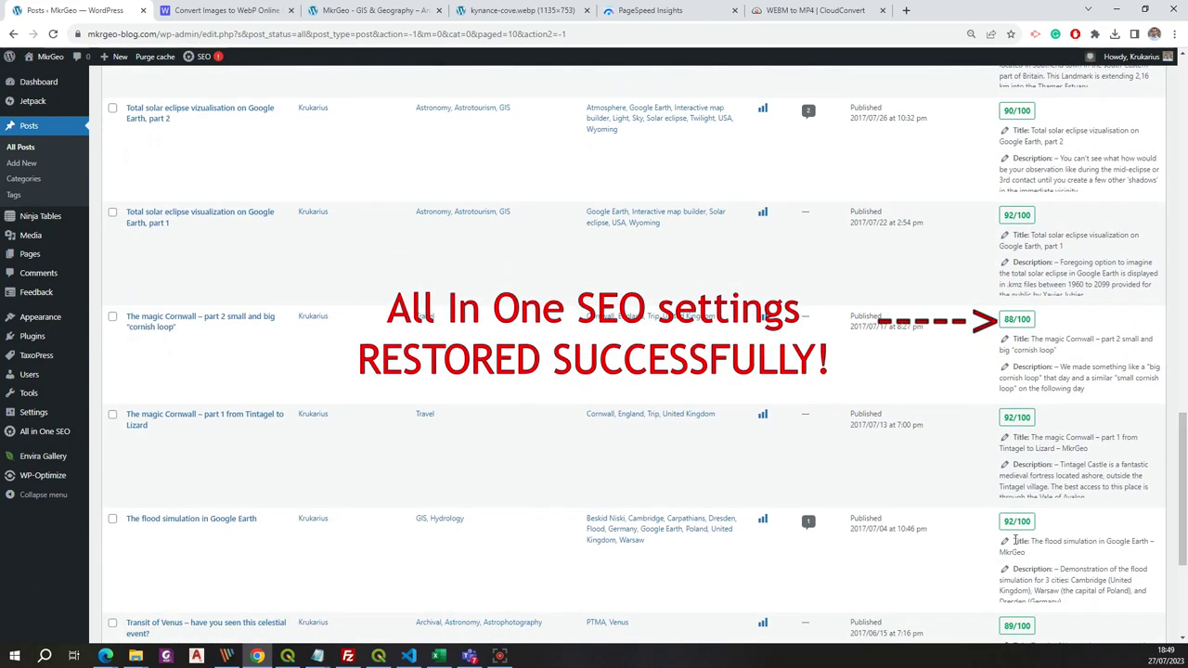